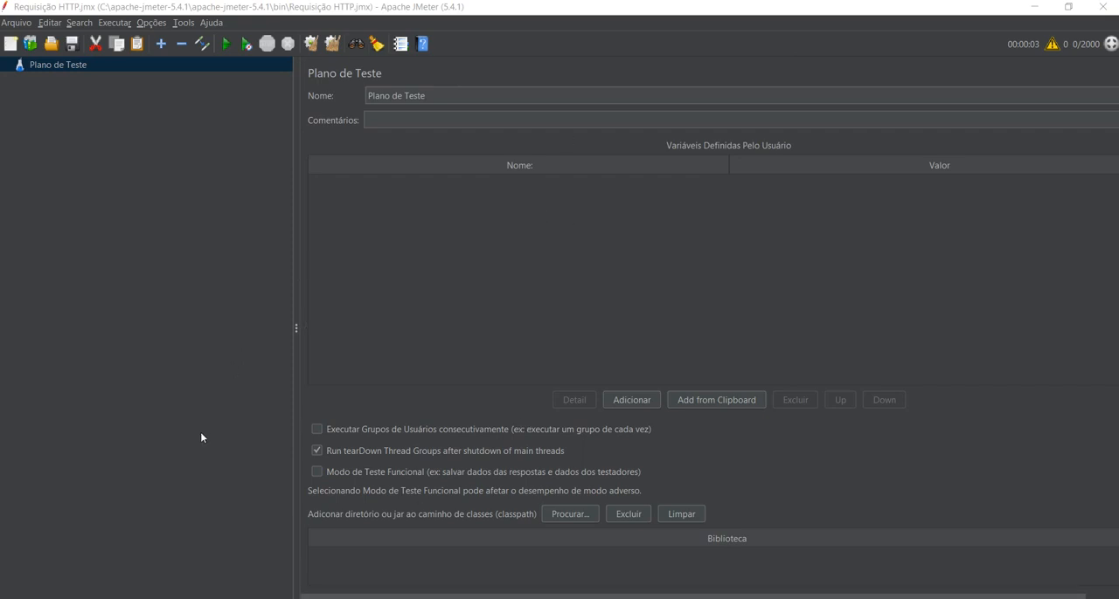
Switch to the web store menu in the browser, view the new employee form and return to the menu.
click(157, 495)
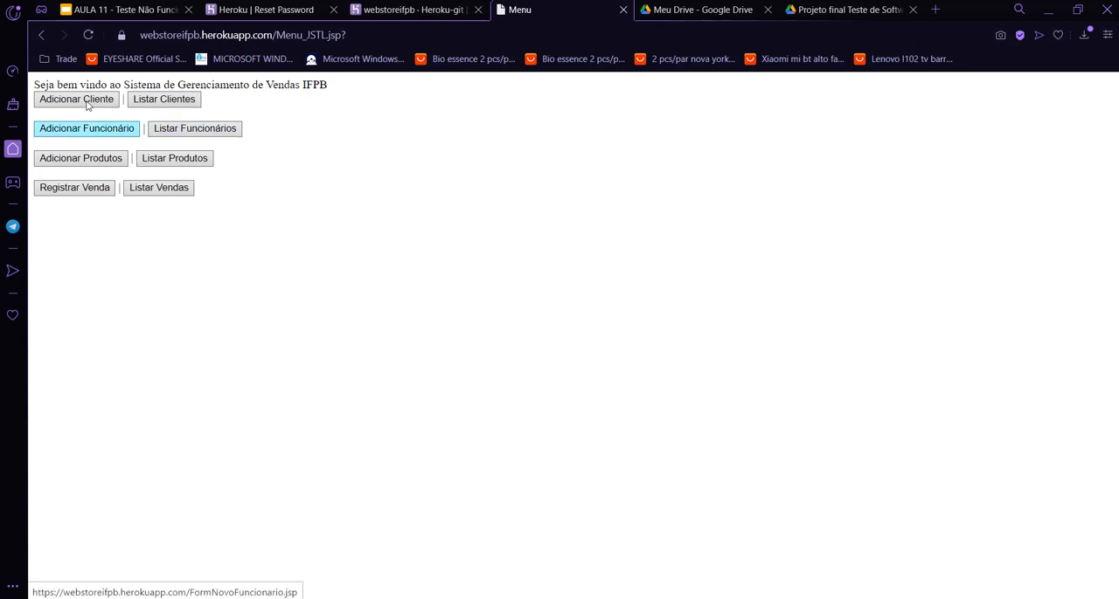
click(129, 134)
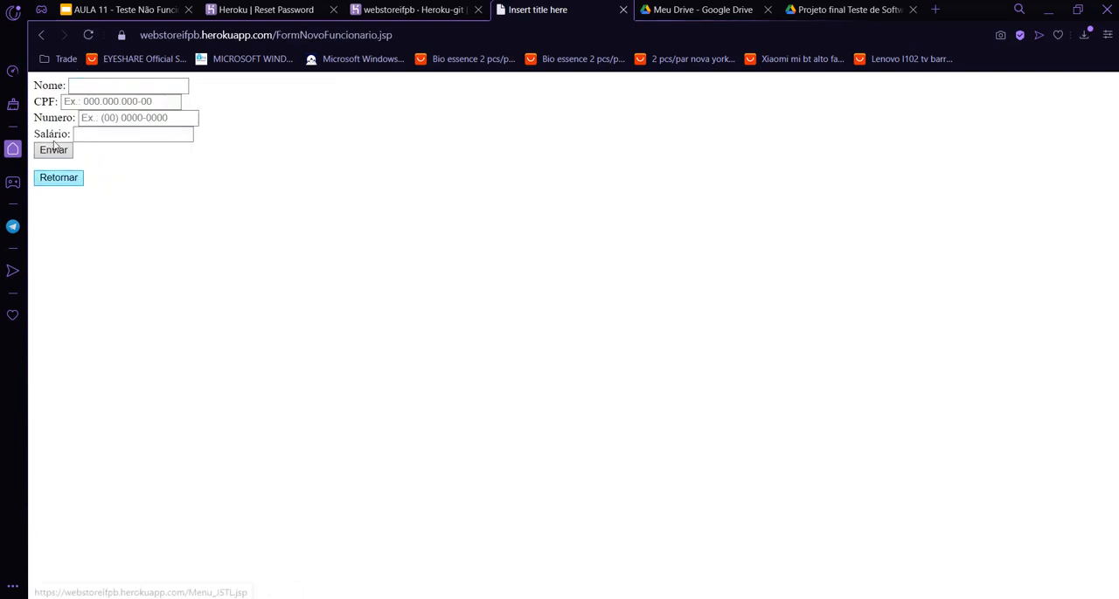
click(61, 177)
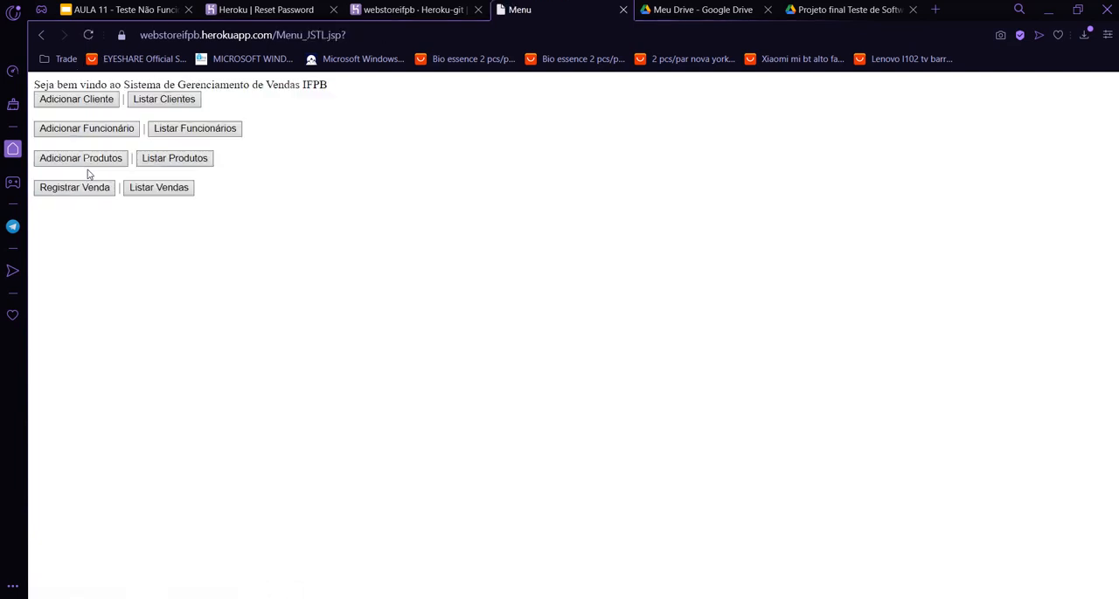
Remove the first record from the employee list and go back to open the new employee form.
click(157, 129)
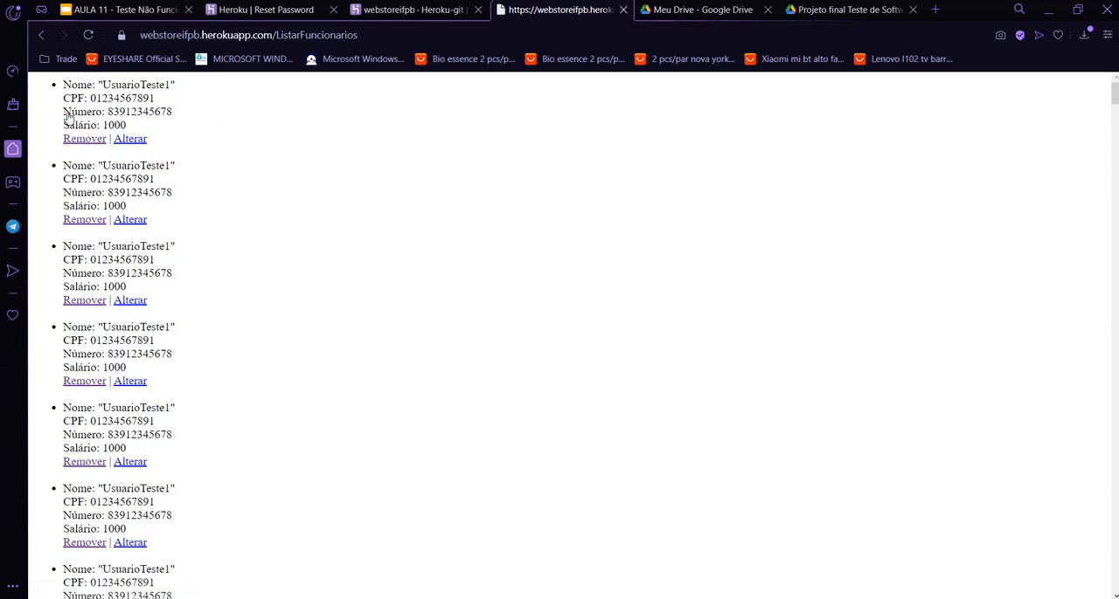
click(84, 138)
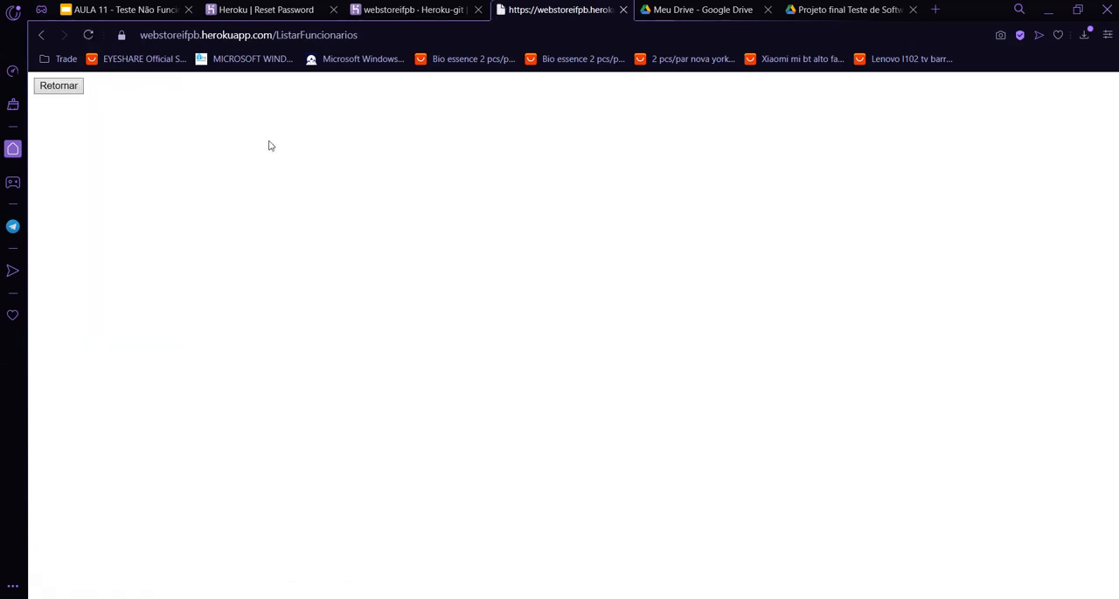
click(61, 80)
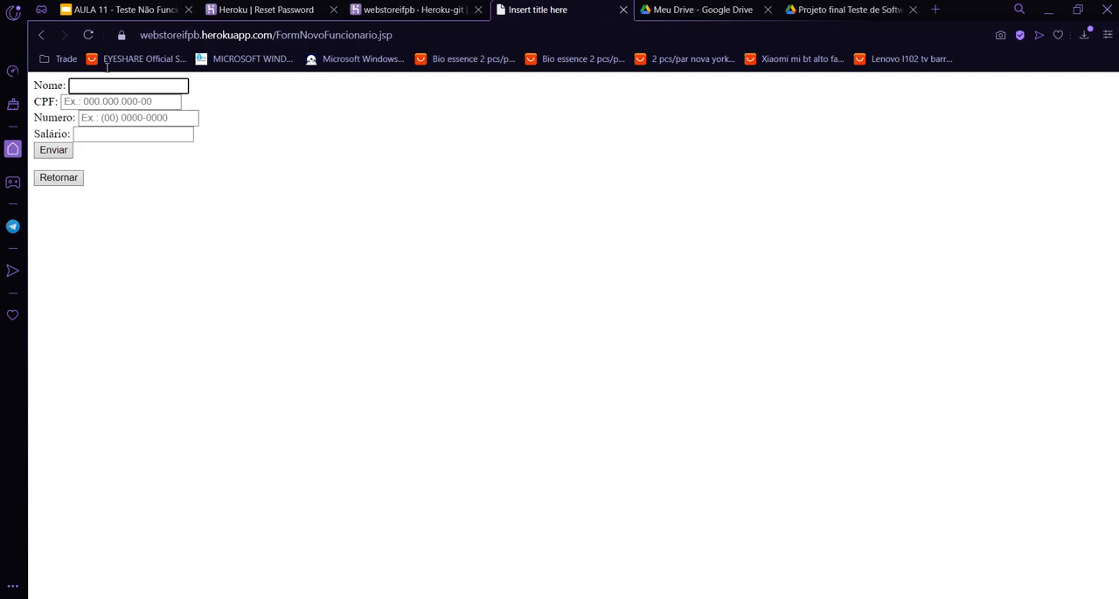
Submit a new employee with the name "Nome", a placeholder CPF and phone number, and a salary of 1000.
text(Nome)
key(Tab)
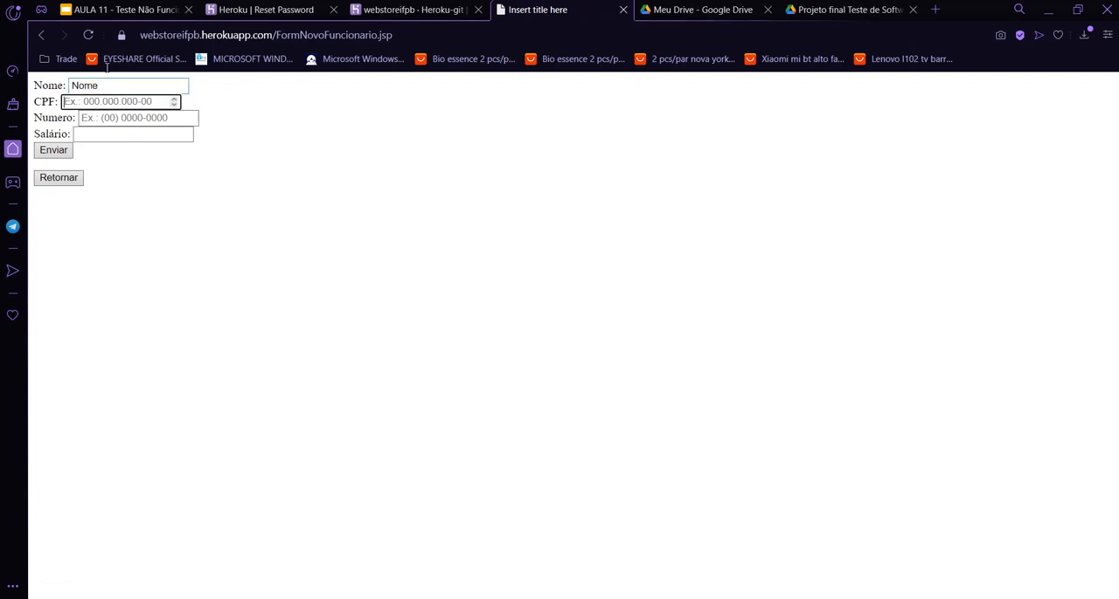
text(123)
key(Tab)
text(123)
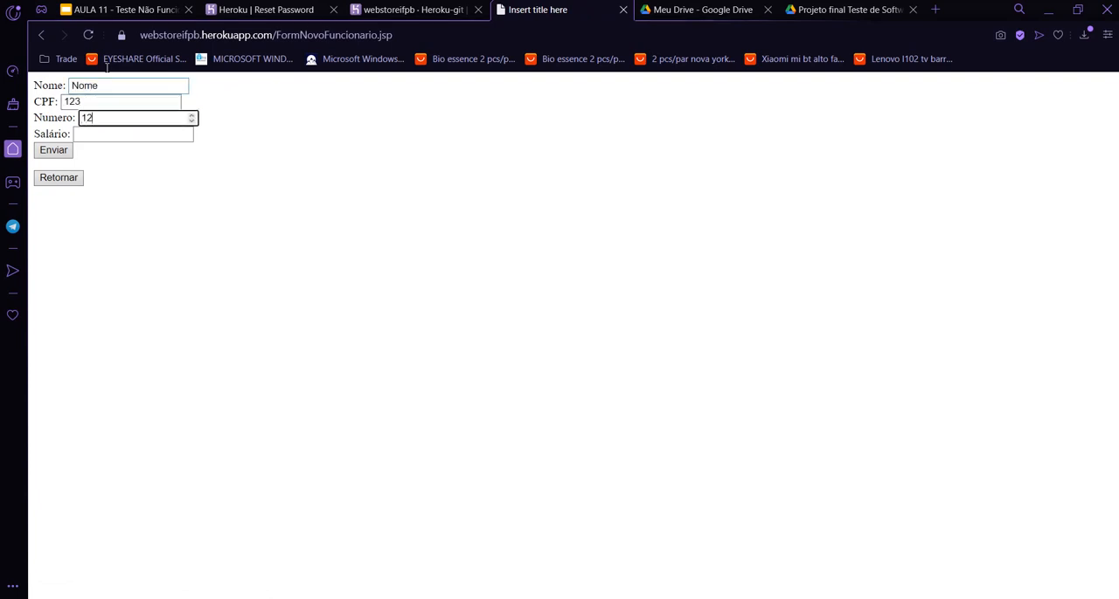
key(Tab)
text(1000)
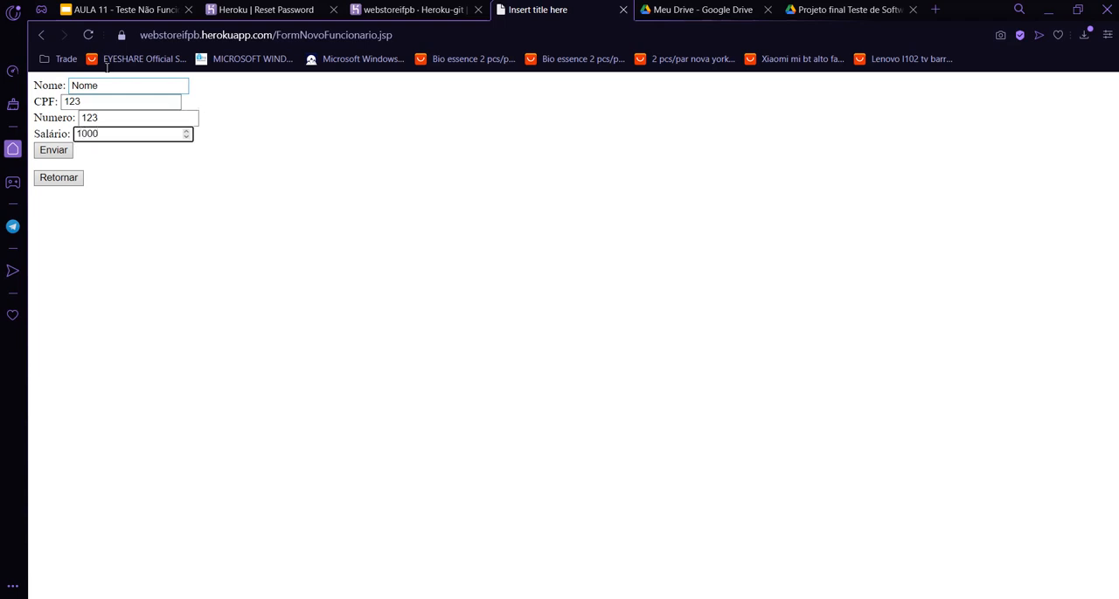
click(52, 149)
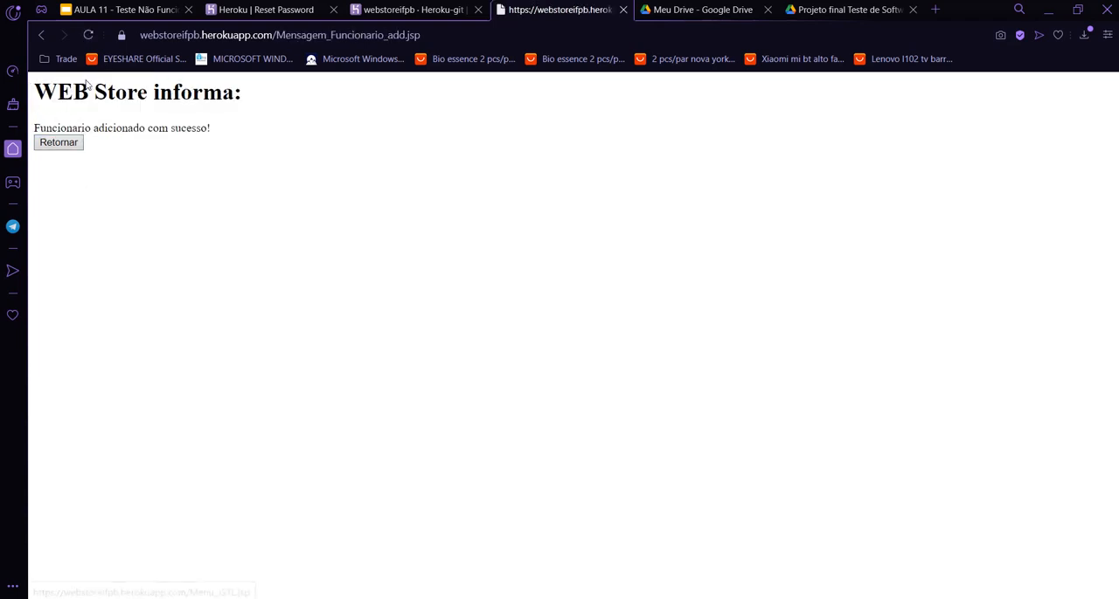
Remove the newly added employee from the employee list and return to the main menu.
click(54, 140)
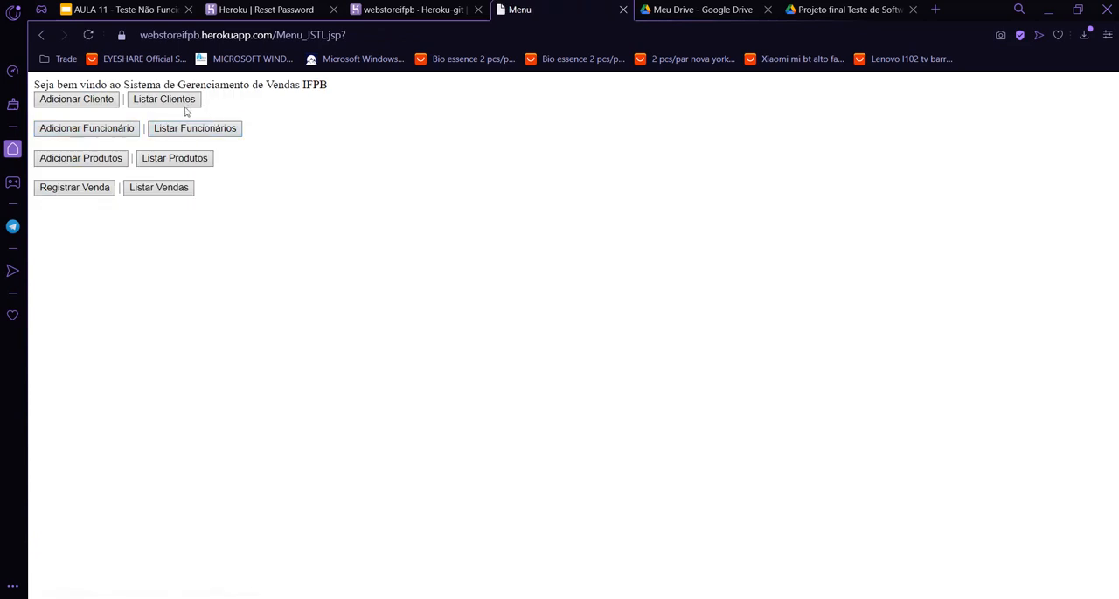
click(195, 129)
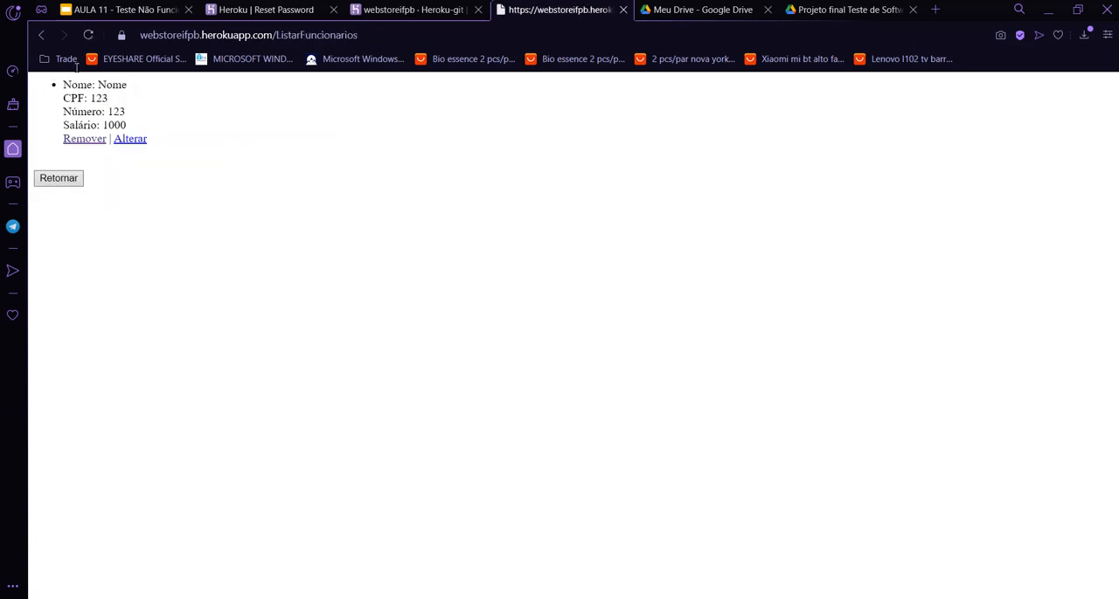
drag(76, 67, 131, 128)
click(84, 139)
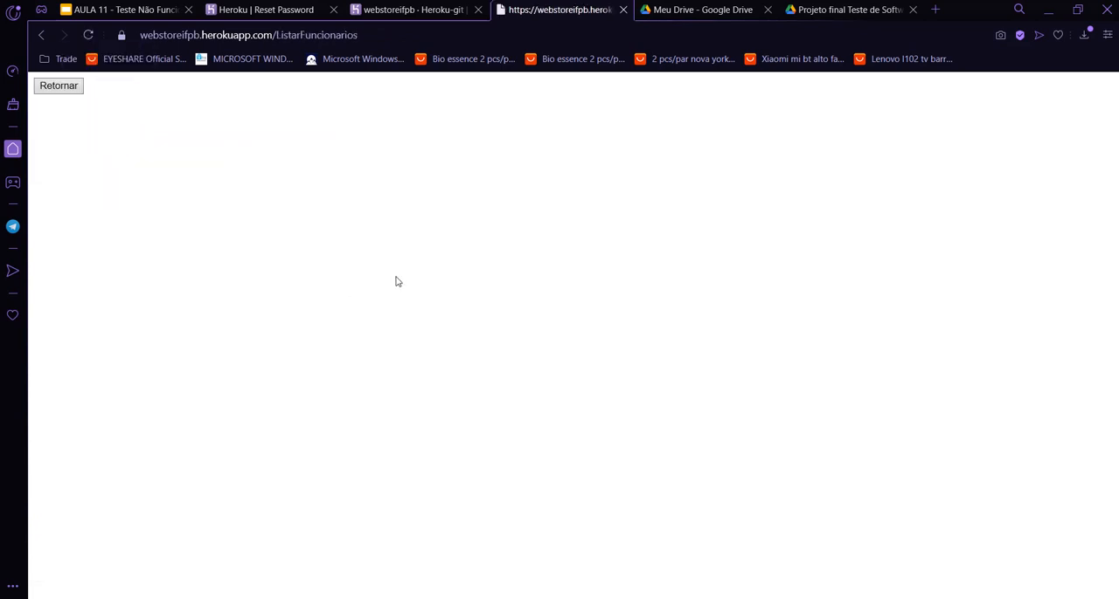
mouse_move(334, 496)
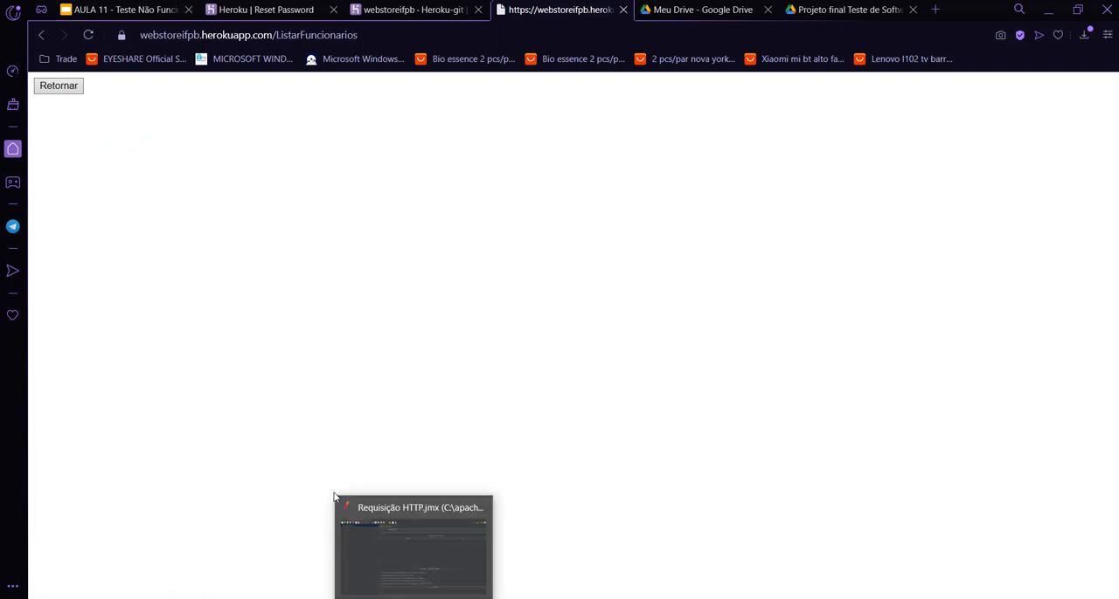
click(59, 86)
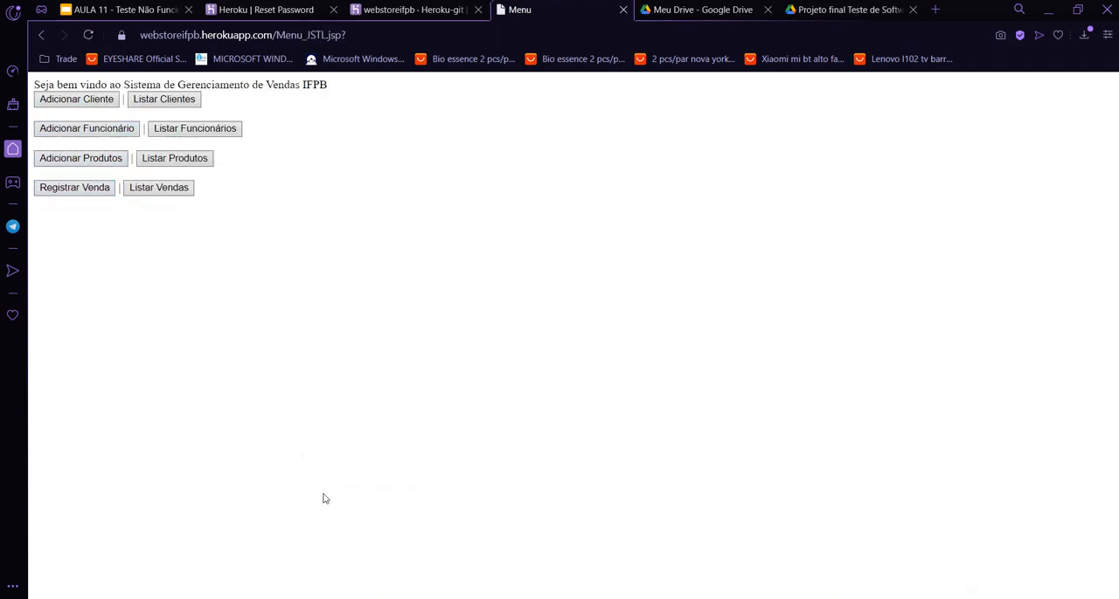
Switch to Apache JMeter and add a thread group (Grupo de Usuários) to the test plan.
mouse_move(325, 498)
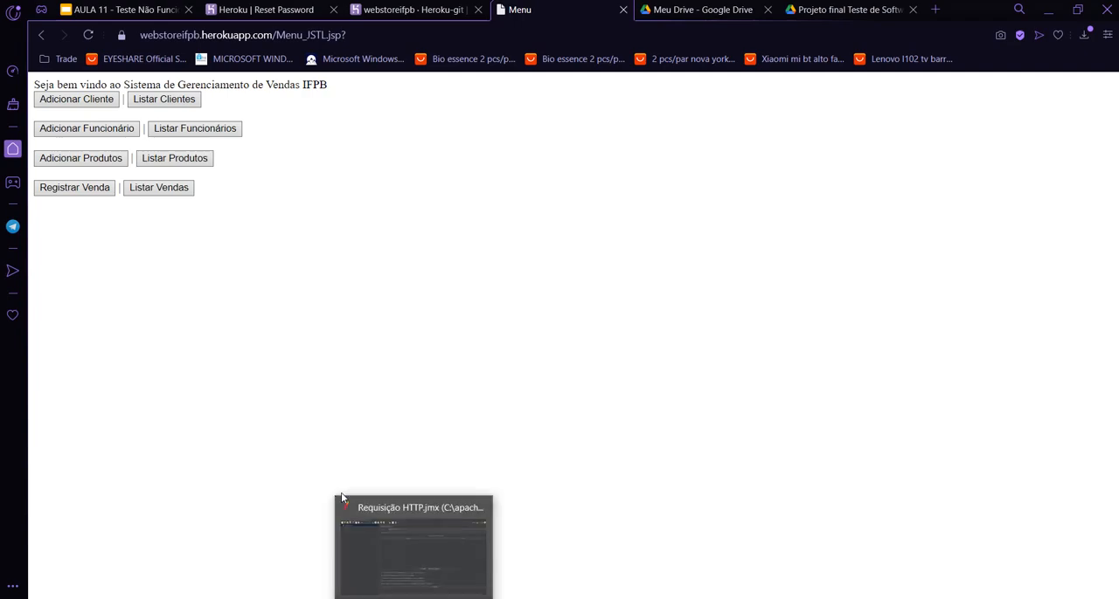
click(341, 494)
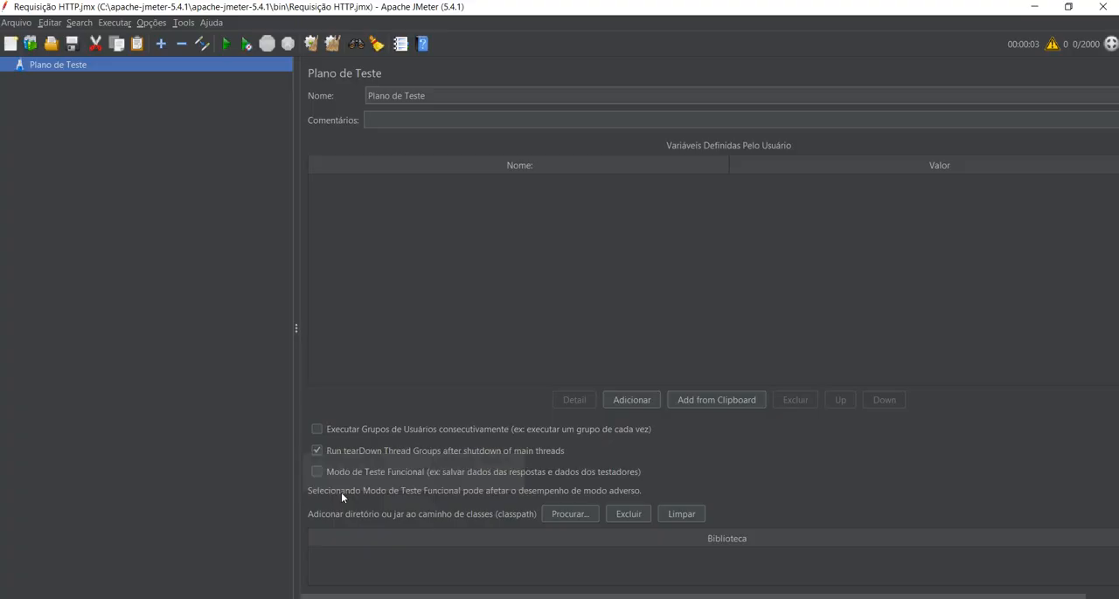
right_click(64, 58)
mouse_move(131, 76)
mouse_move(315, 75)
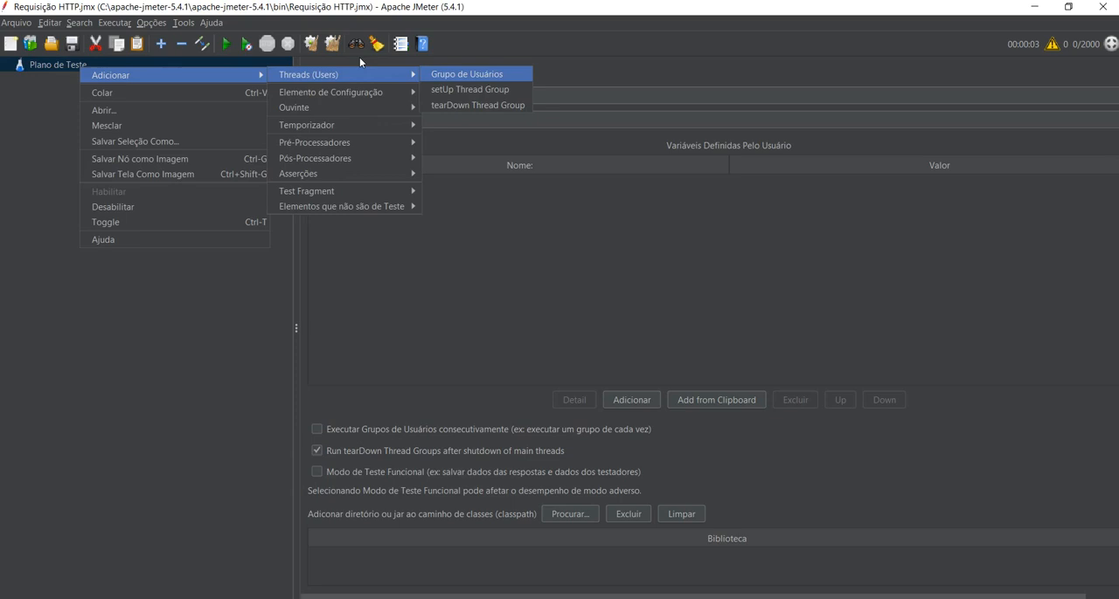
key(Return)
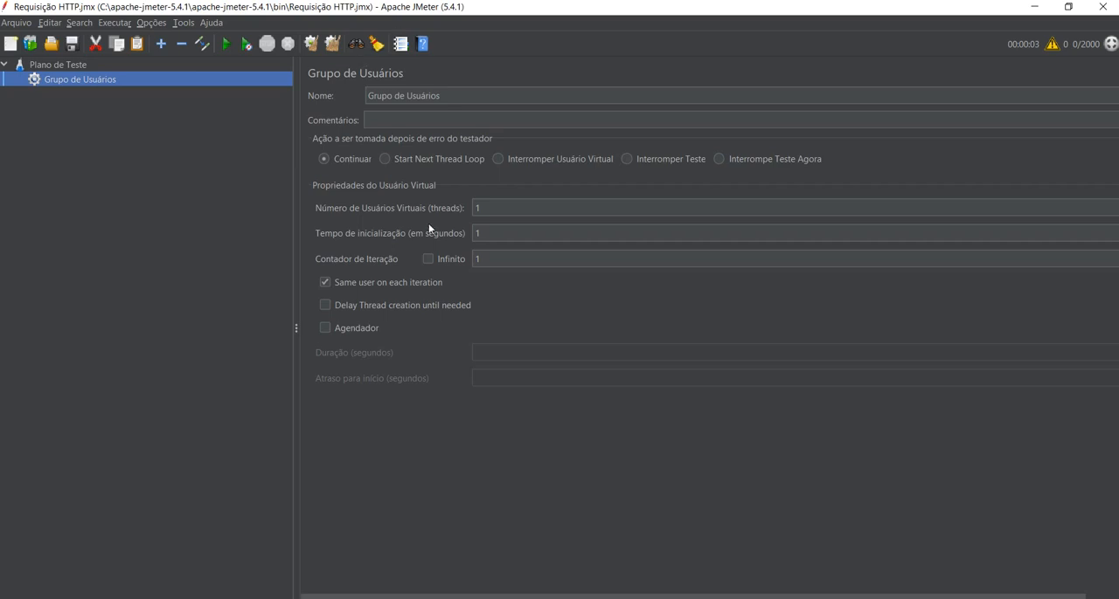
Set the thread group's number of virtual users to 3 and its iteration count to 2.
drag(488, 208, 377, 169)
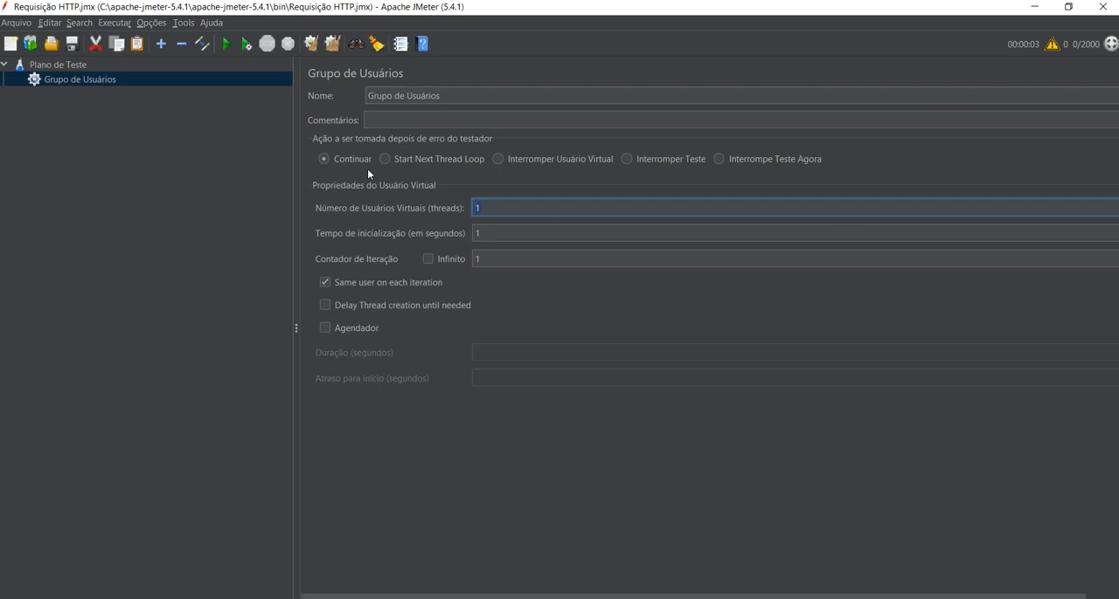
text(3)
drag(492, 260, 354, 205)
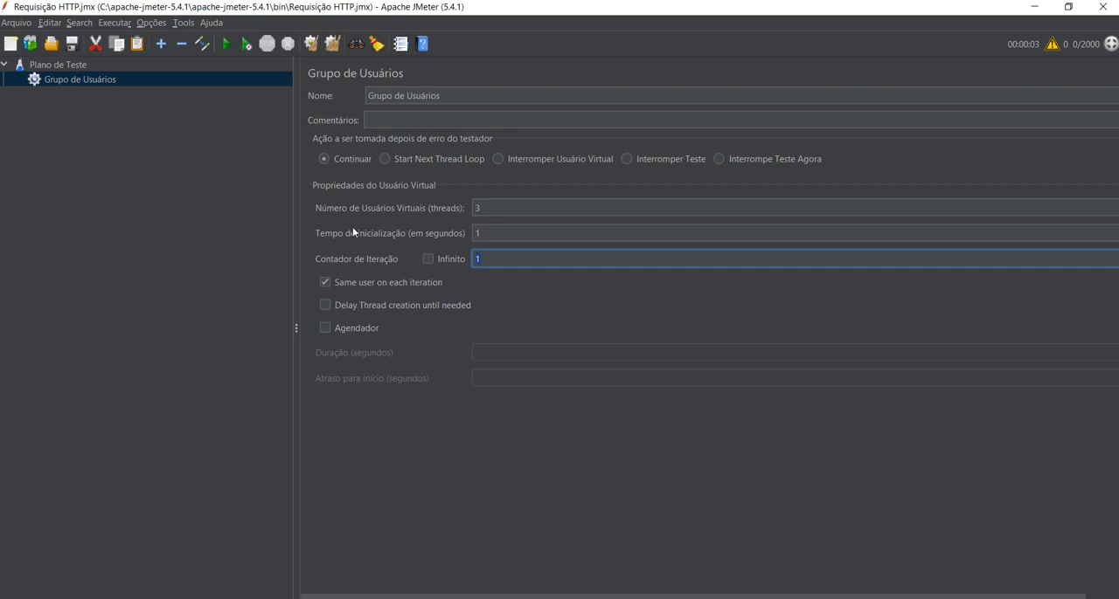
text(2)
Set the thread group's initialization time to 1 second.
key(shift+Tab)
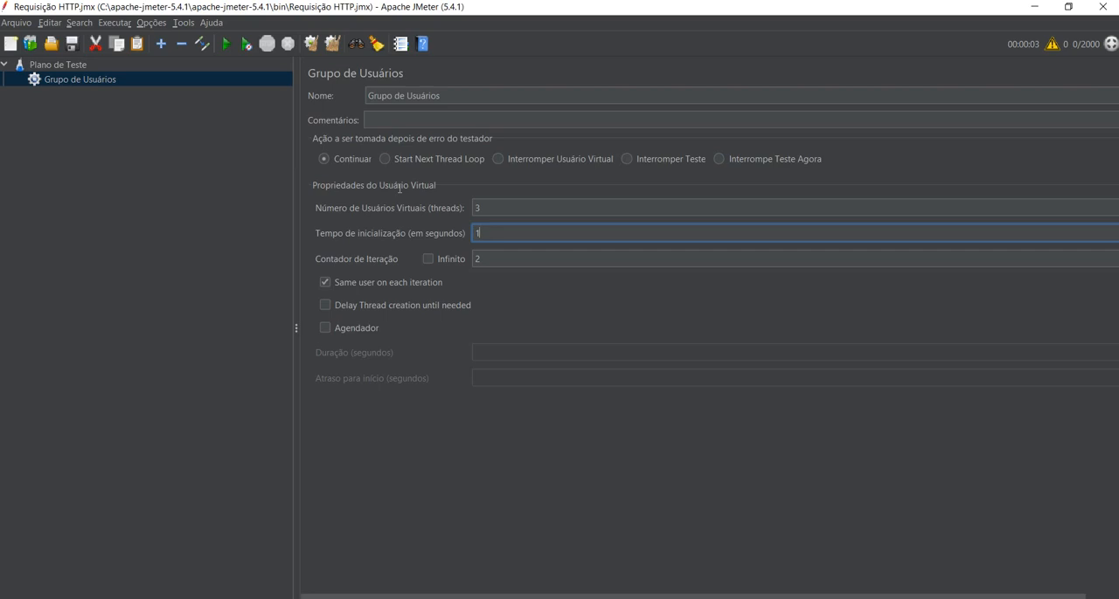
key(shift+Tab)
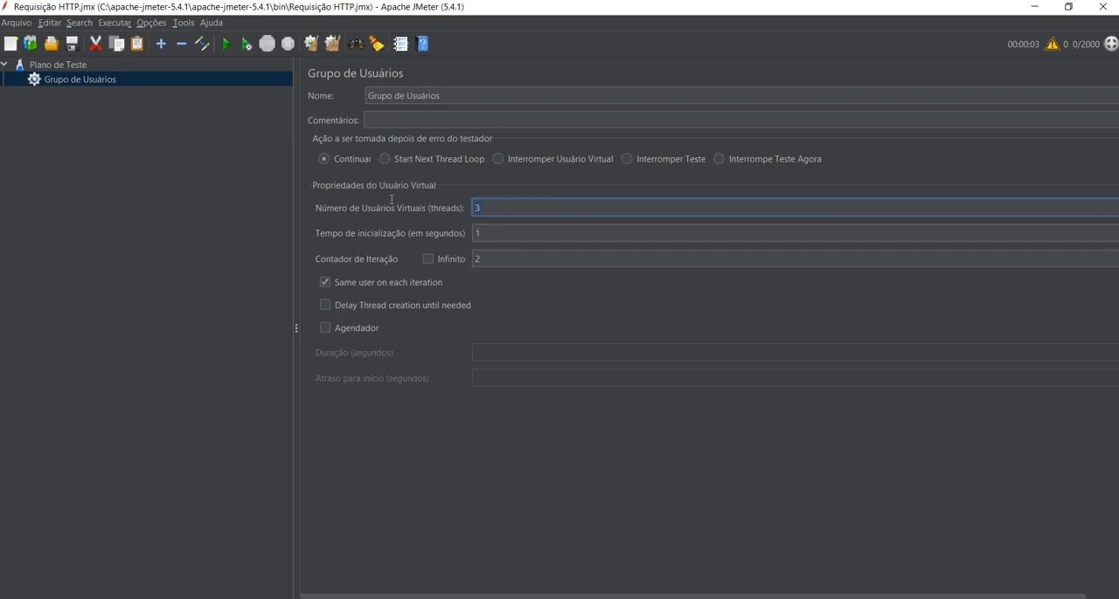
key(Tab)
key(Tab)
key(Tab)
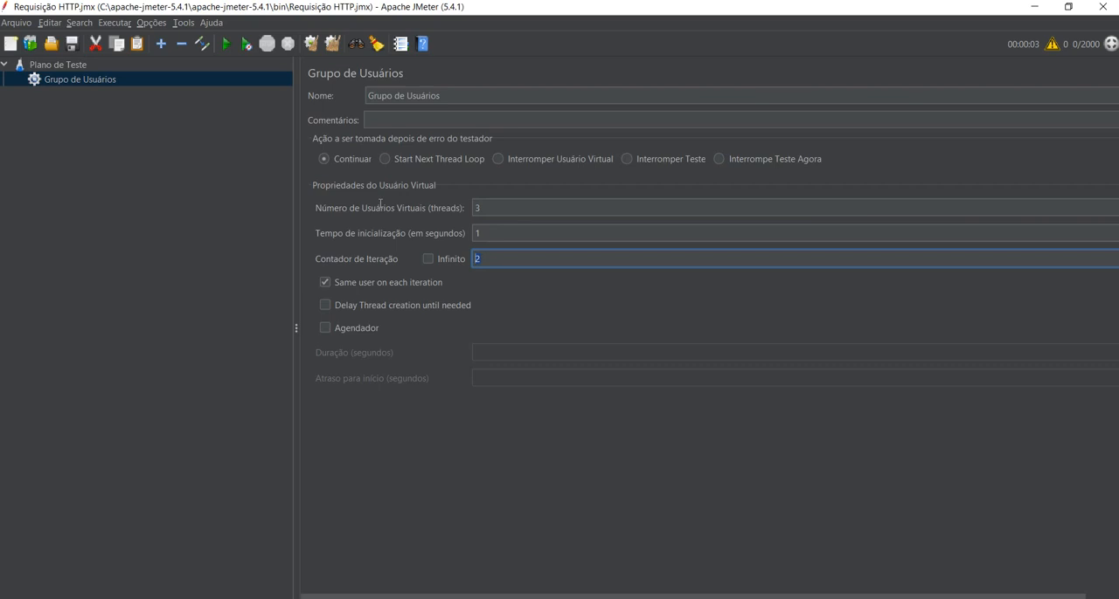
key(shift+Tab)
key(shift+Tab)
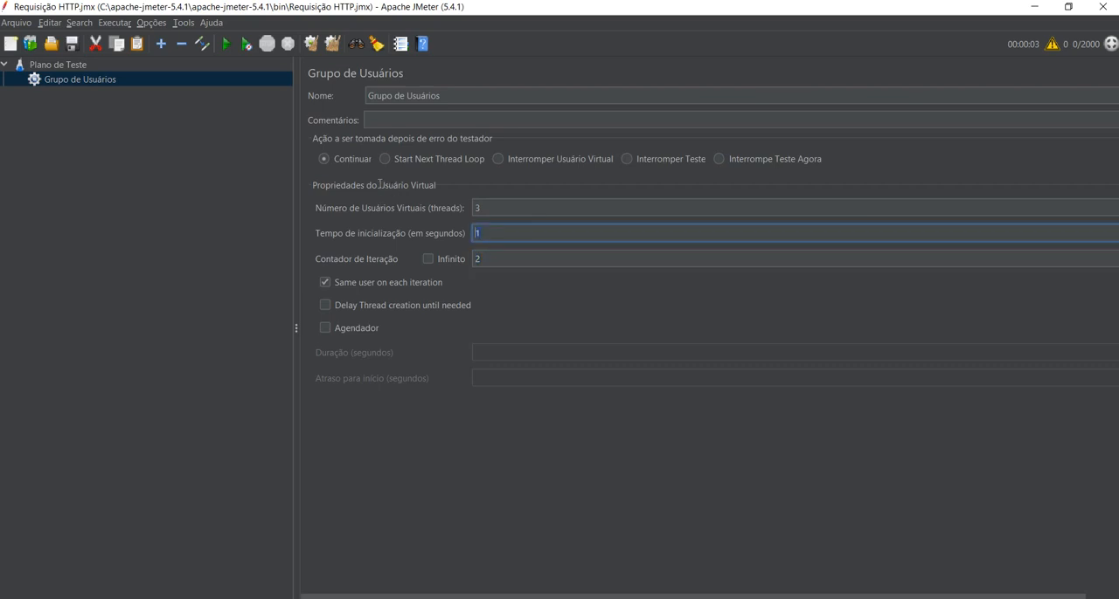
text(6)
key(BackSpace)
text(1)
key(alt+Tab)
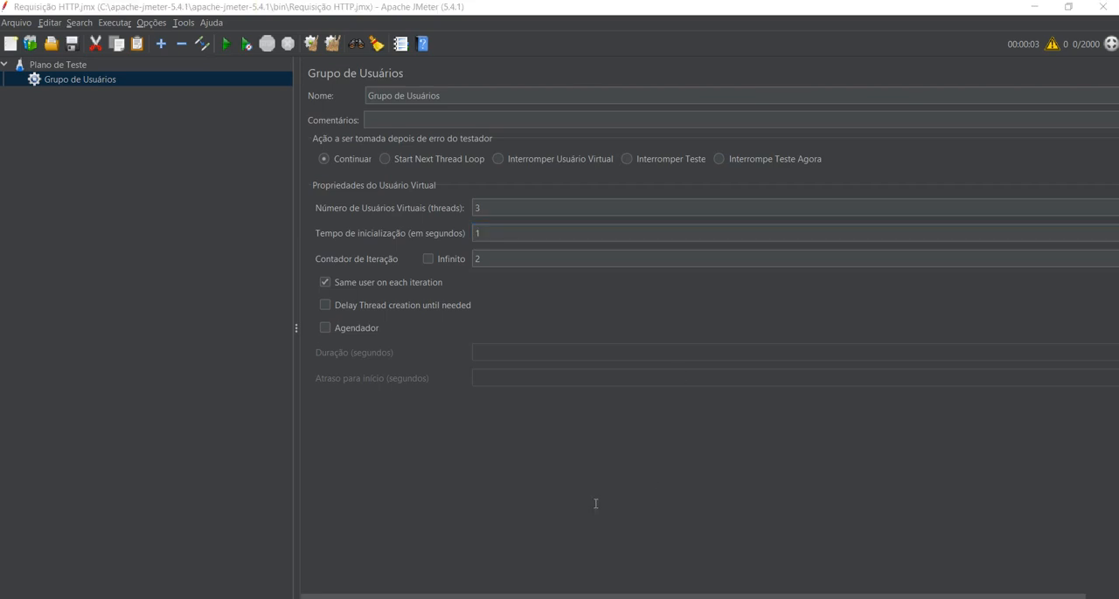
Add an HTTP request sampler (Requisição HTTP) to the thread group.
right_click(120, 67)
key(Down)
key(Down)
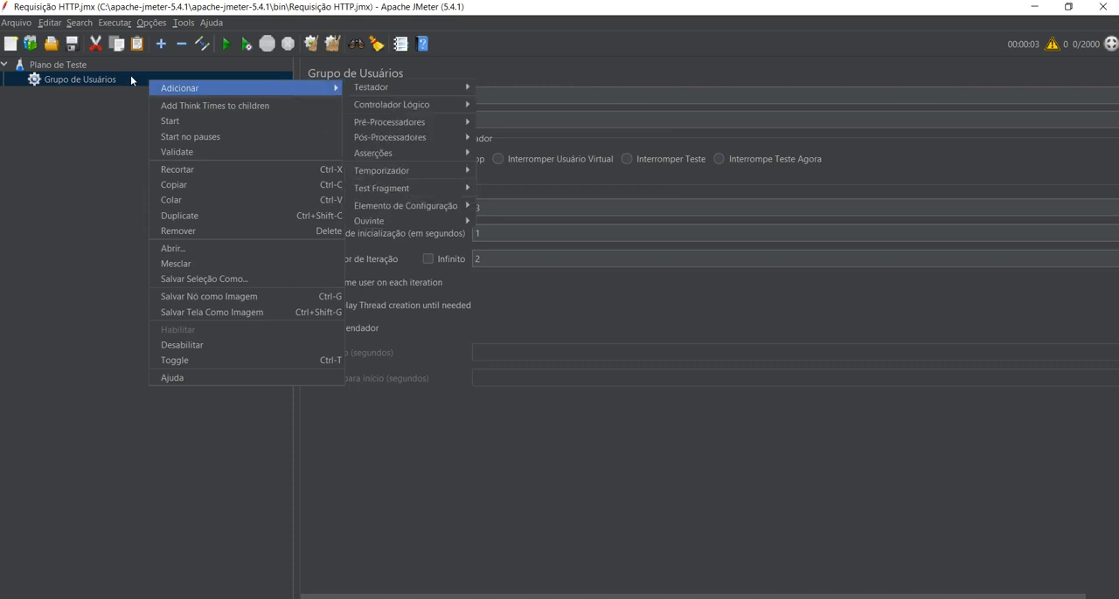
key(Up)
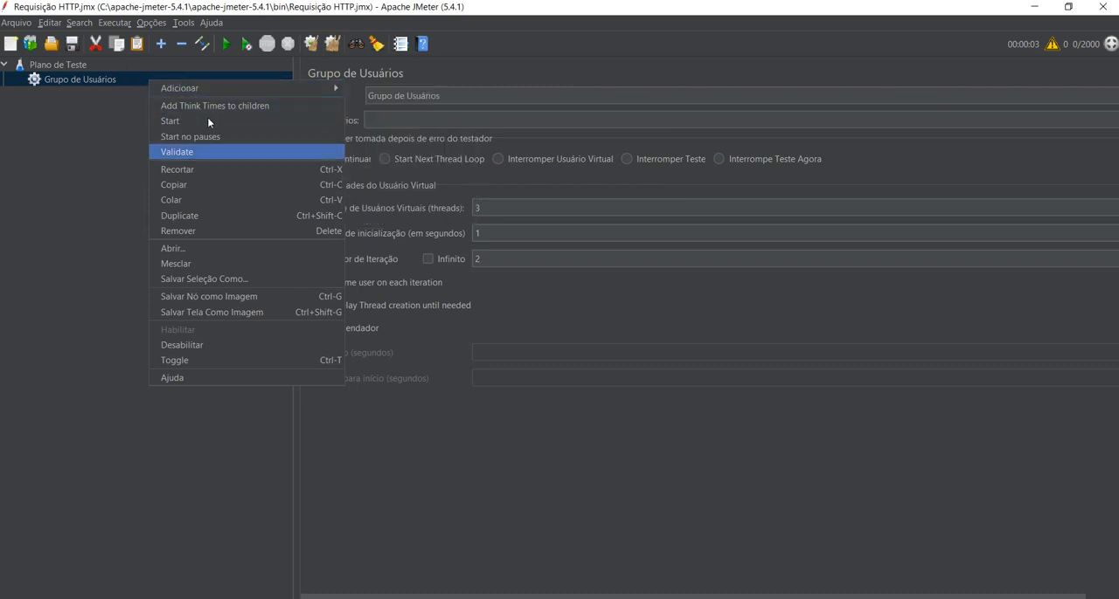
key(Right)
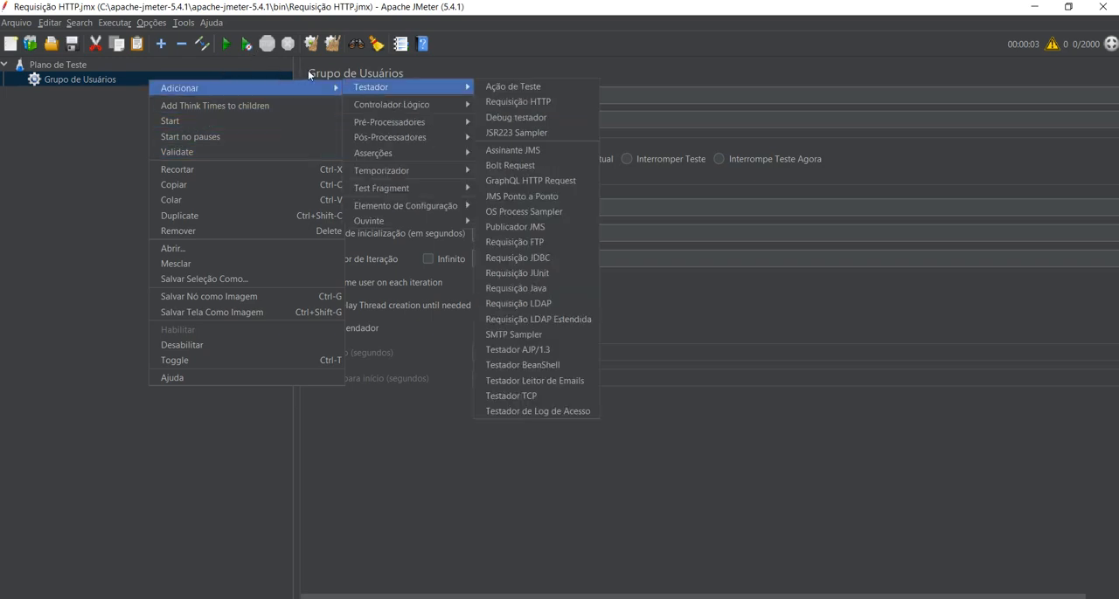
key(Right)
key(Down)
key(Return)
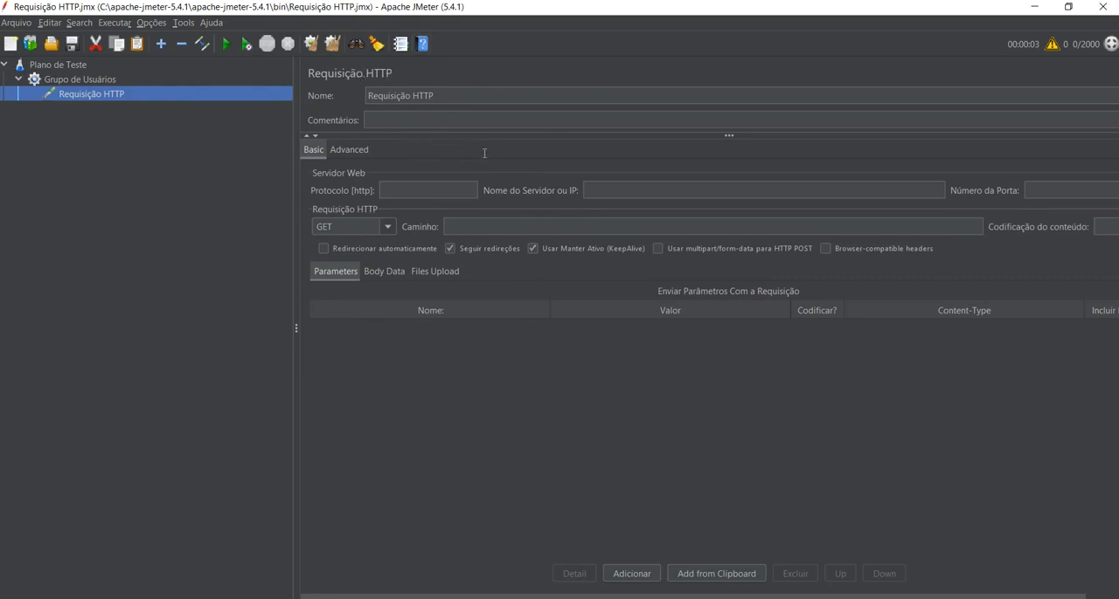
Switch to the browser, open the new employee form and go through its input fields.
mouse_move(158, 483)
click(159, 505)
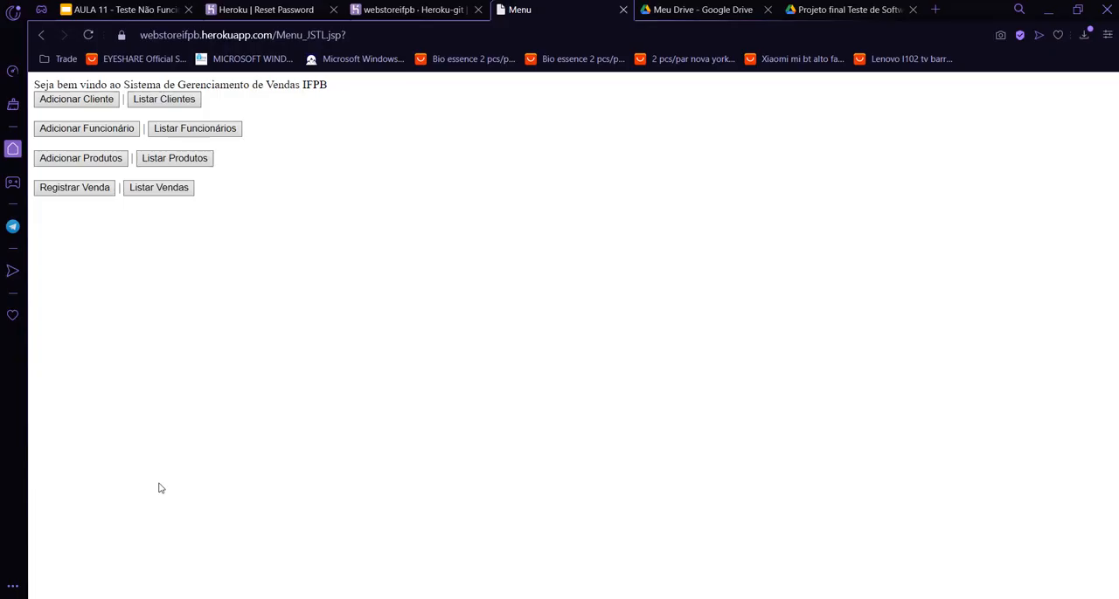
click(91, 127)
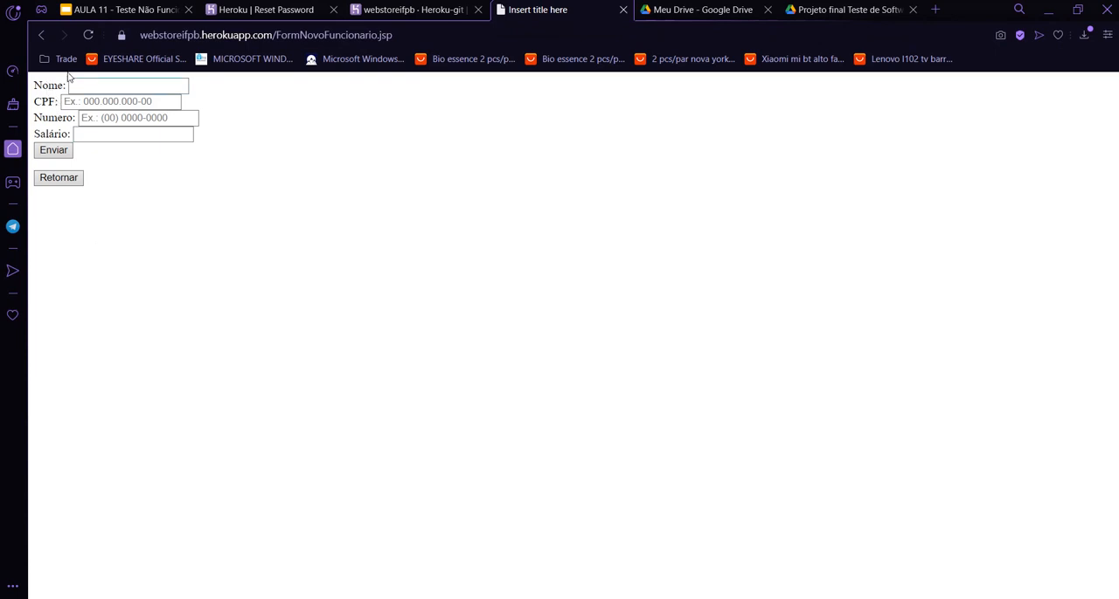
click(75, 85)
key(Tab)
key(Tab)
key(Tab)
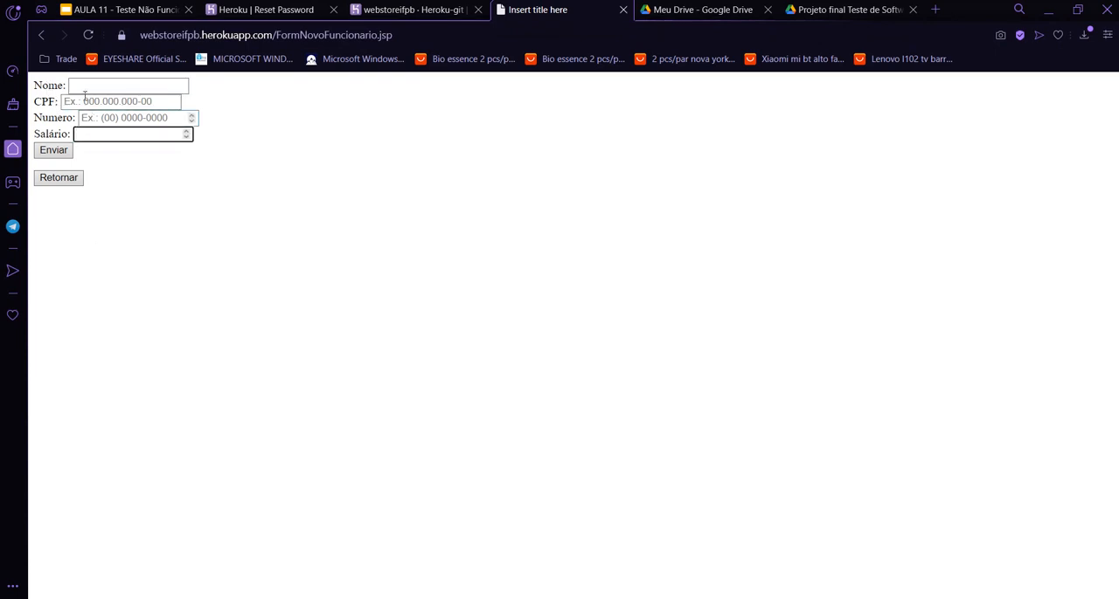
key(shift+Tab)
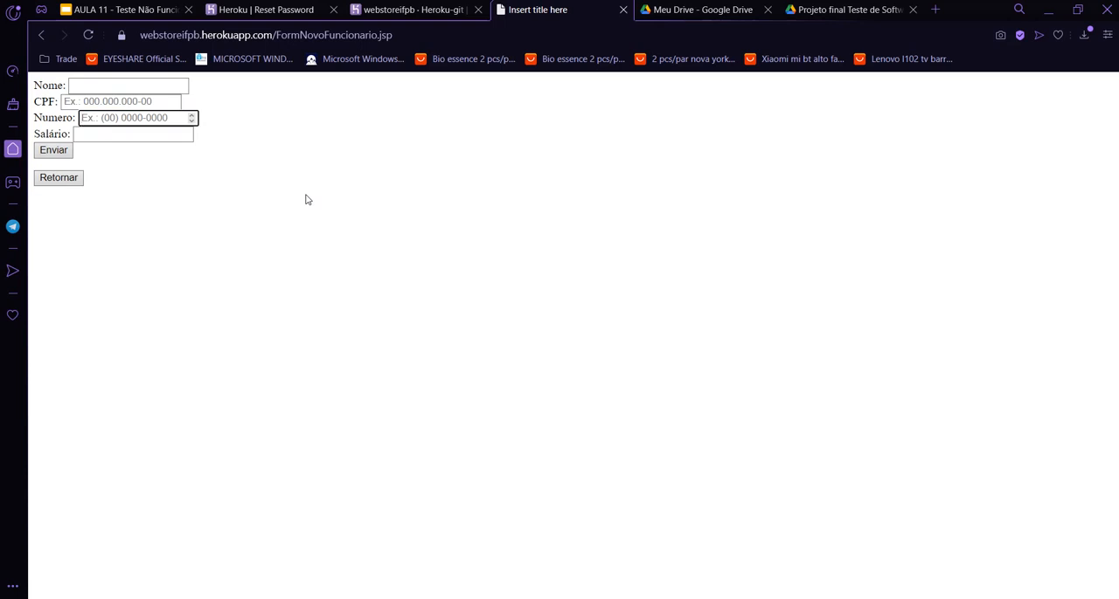
Inspect the source of FormNovoFuncionario.jsp, copy the form's action path /NovoFuncionario and check its submission method.
right_click(376, 248)
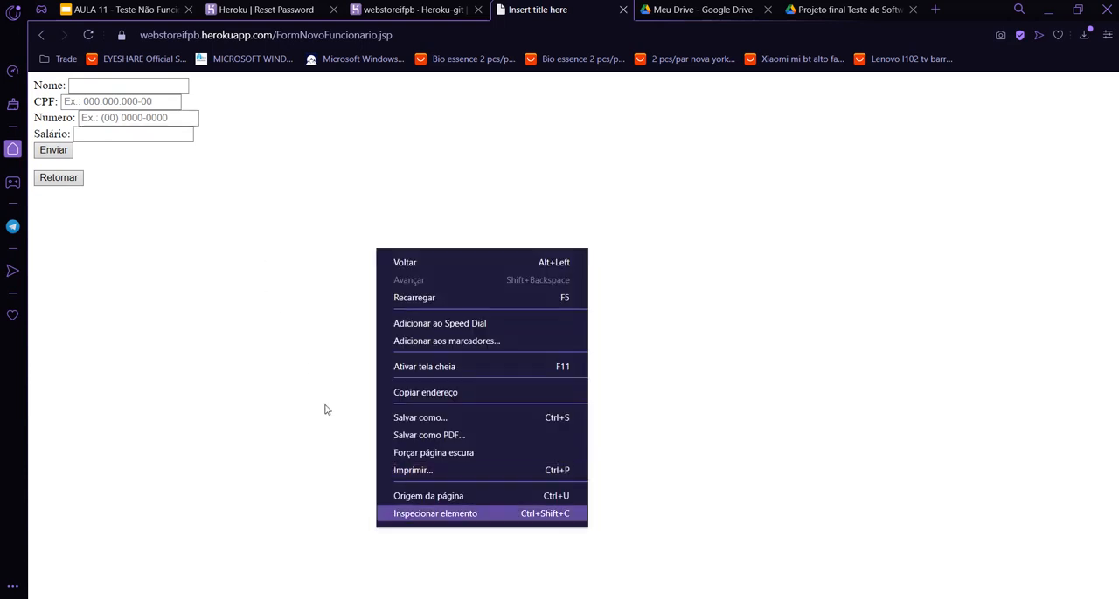
click(421, 513)
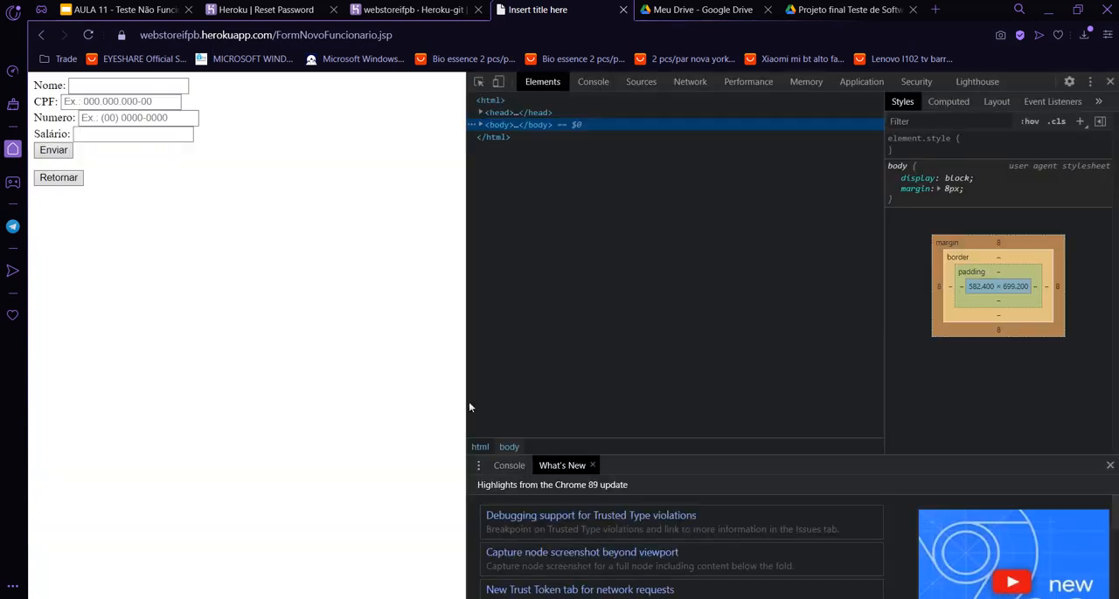
click(641, 81)
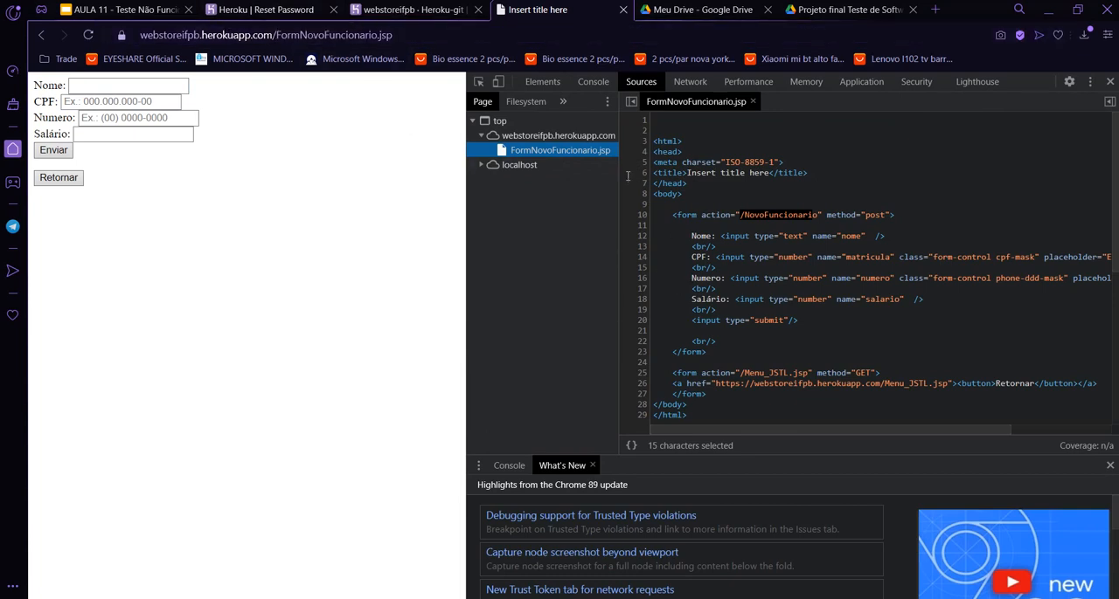
click(699, 226)
drag(741, 212, 814, 213)
key(shift+Right)
key(ctrl+c)
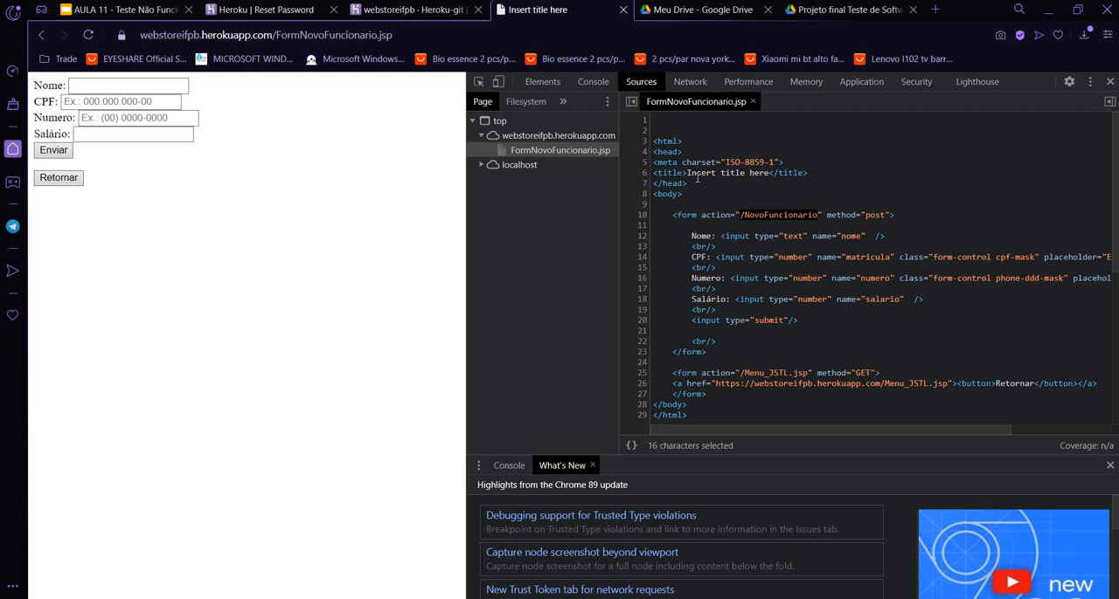
drag(865, 215, 885, 215)
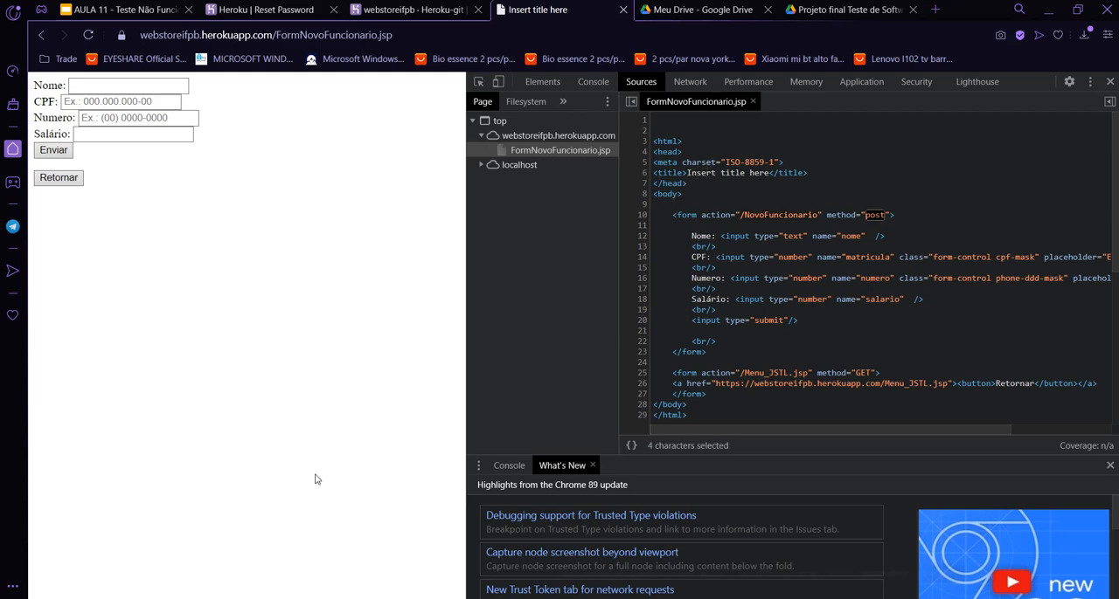
Switch back to JMeter and set the HTTP request's method to POST and its path to /NovoFuncionario.
mouse_move(412, 598)
click(401, 557)
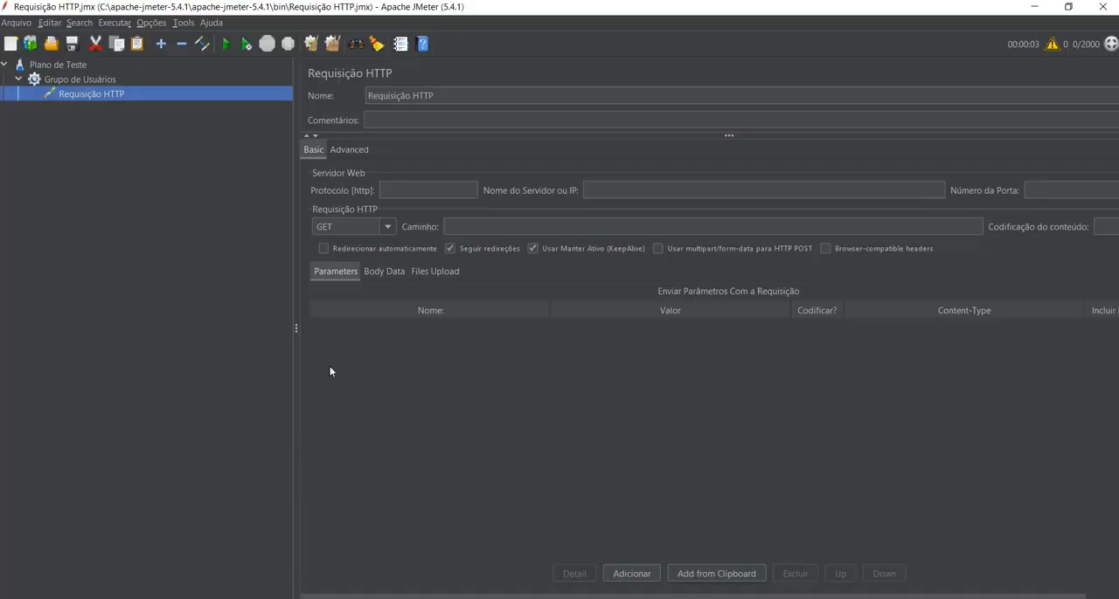
click(380, 225)
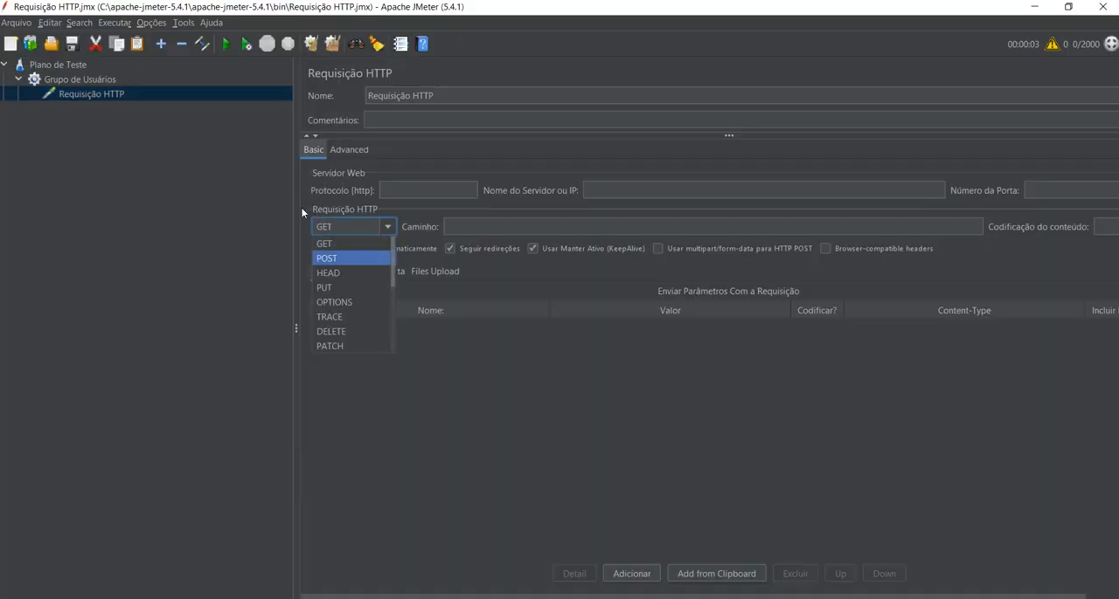
click(375, 254)
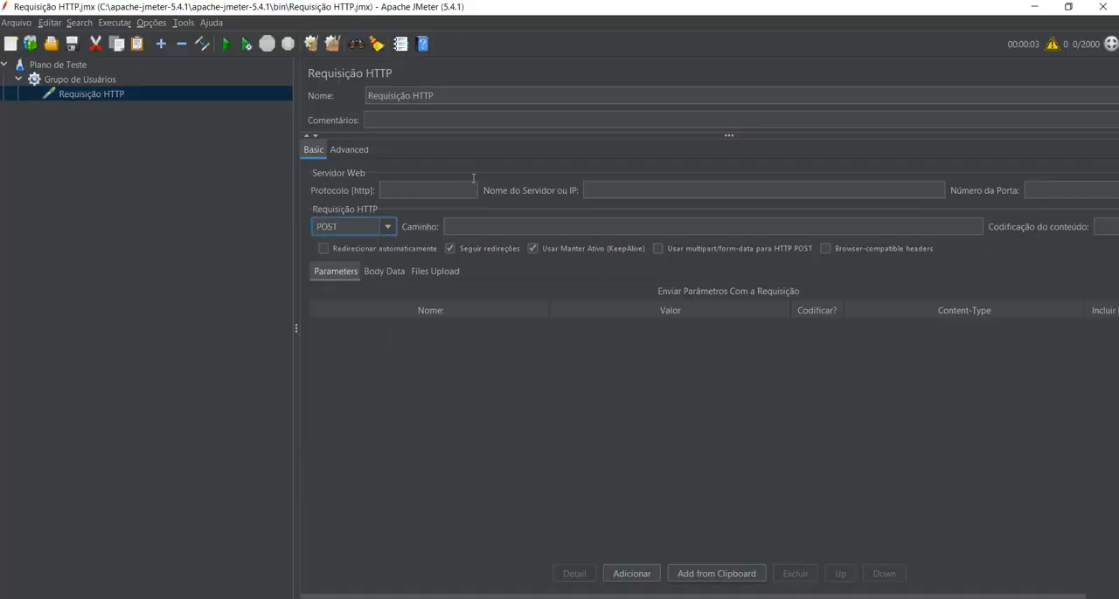
key(Tab)
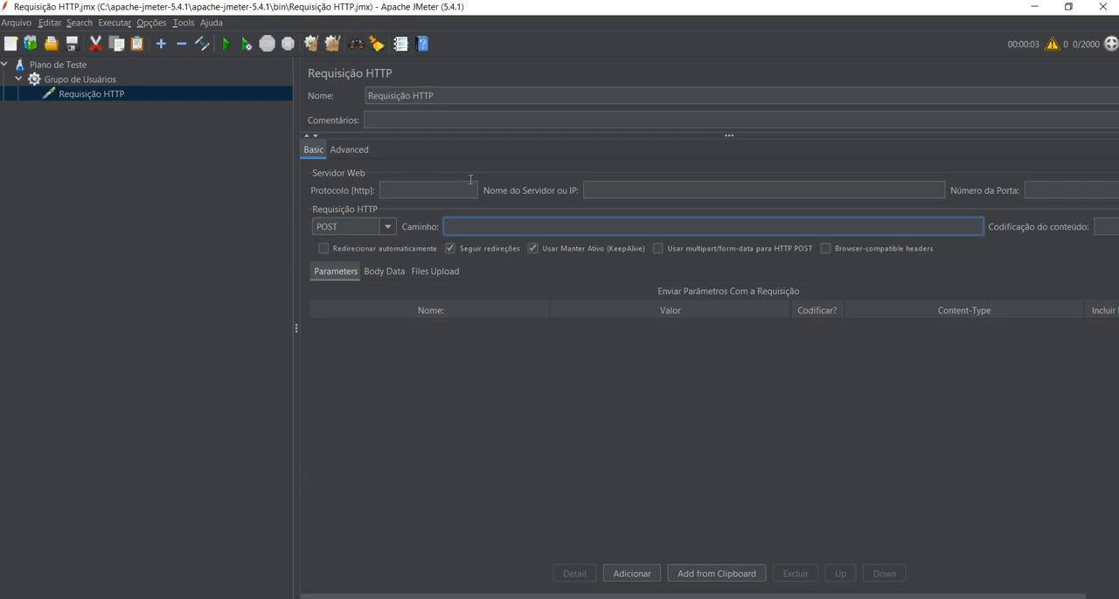
key(ctrl+v)
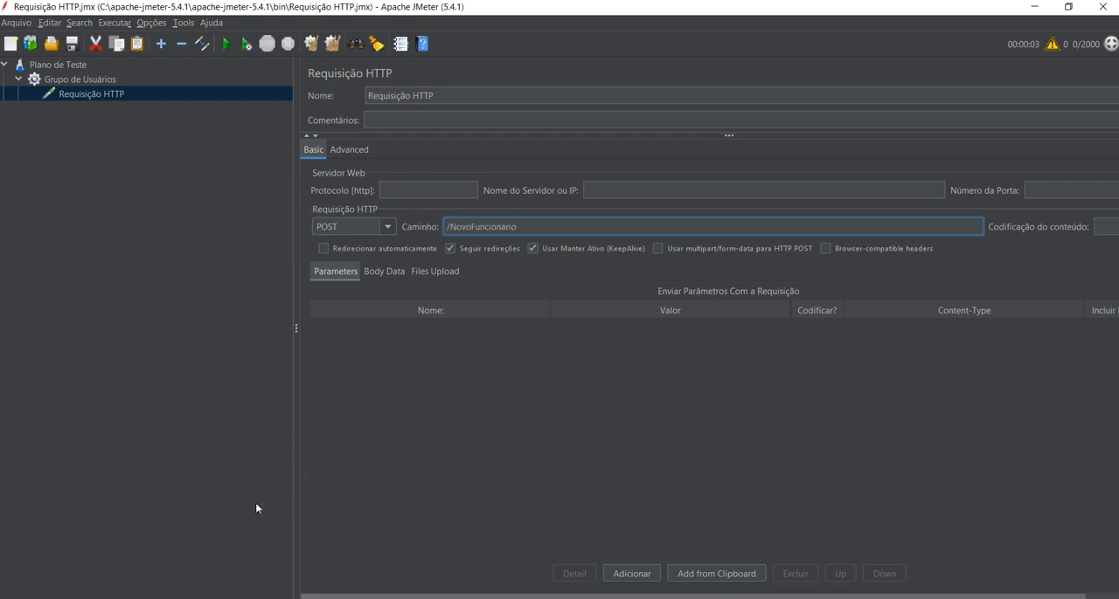
key(alt+Tab)
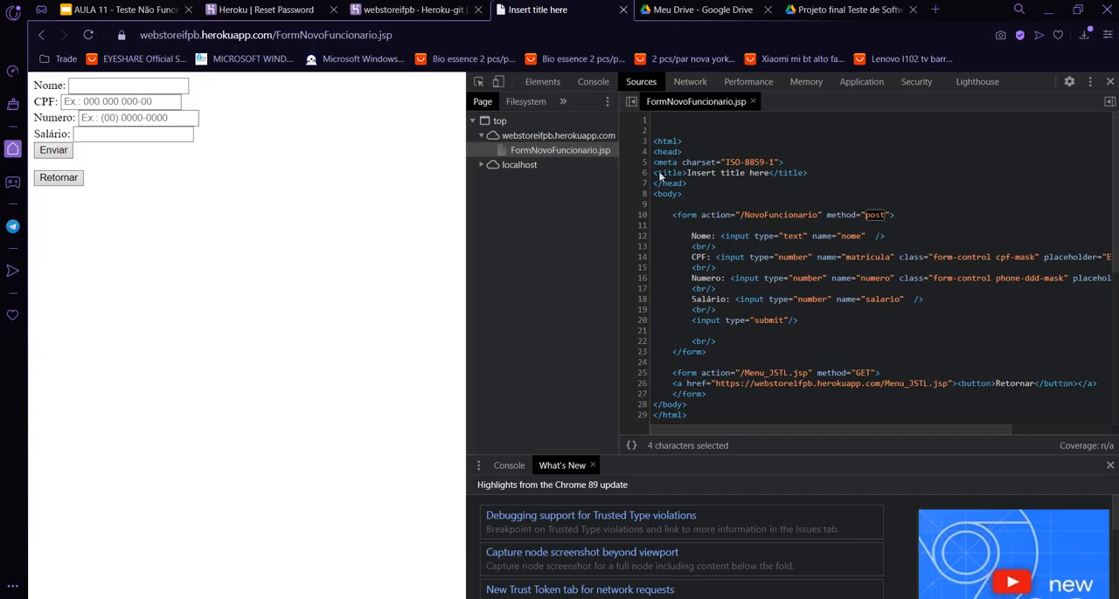
double_click(771, 215)
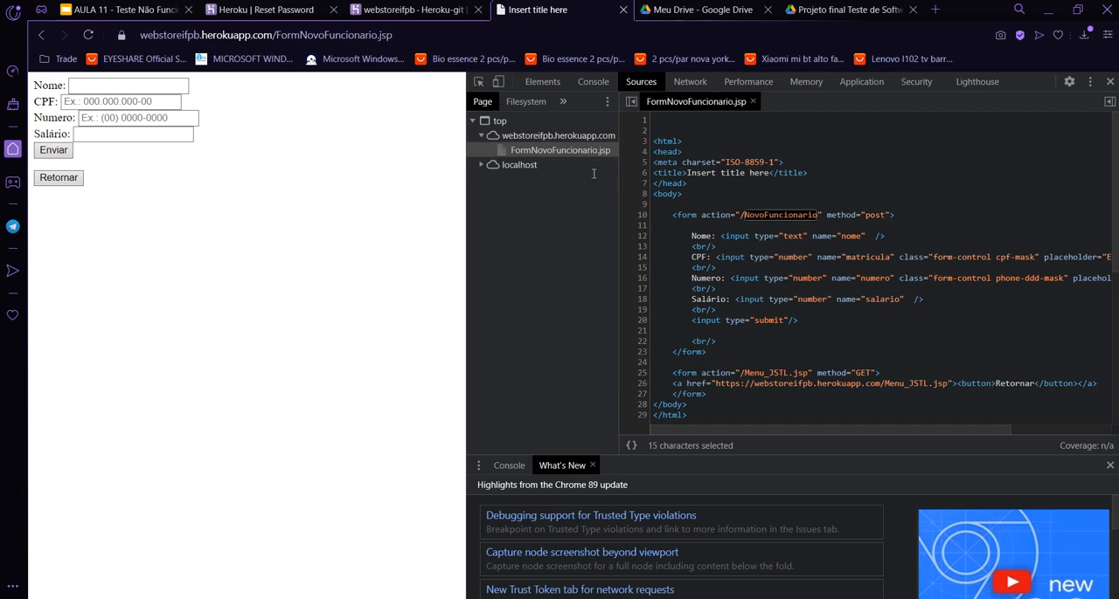
drag(740, 215, 822, 215)
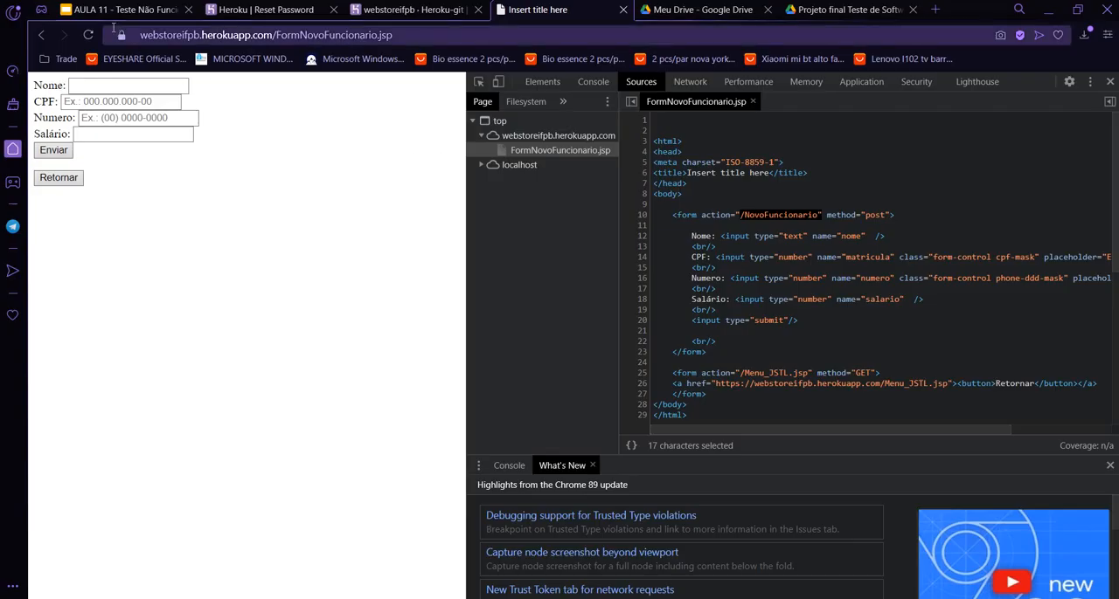
drag(140, 35, 272, 35)
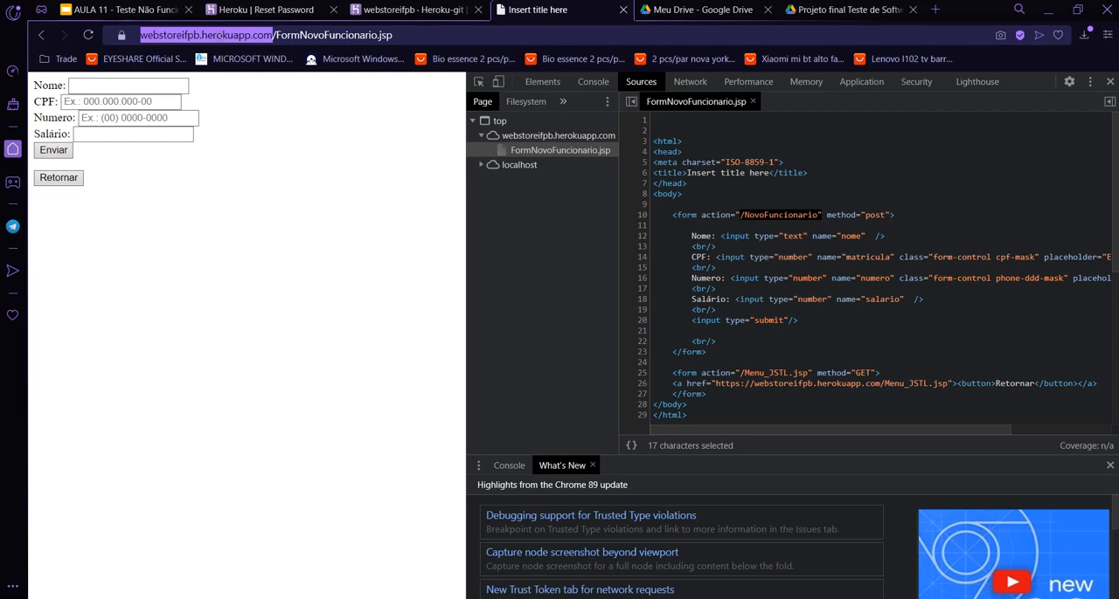
key(ctrl+c)
key(alt+Tab)
key(ctrl+v)
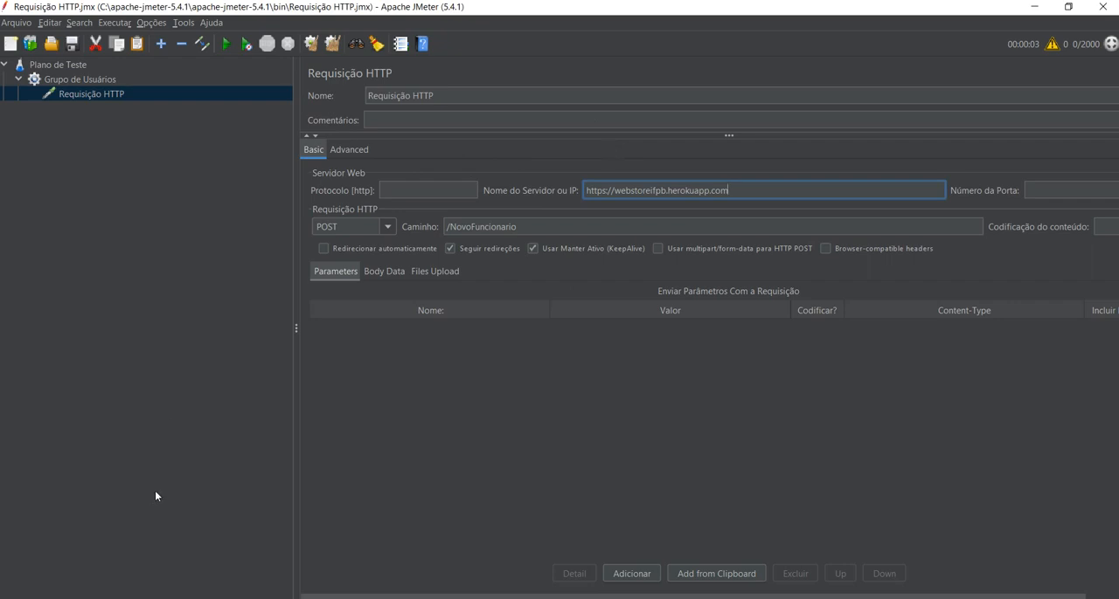
key(alt+Tab)
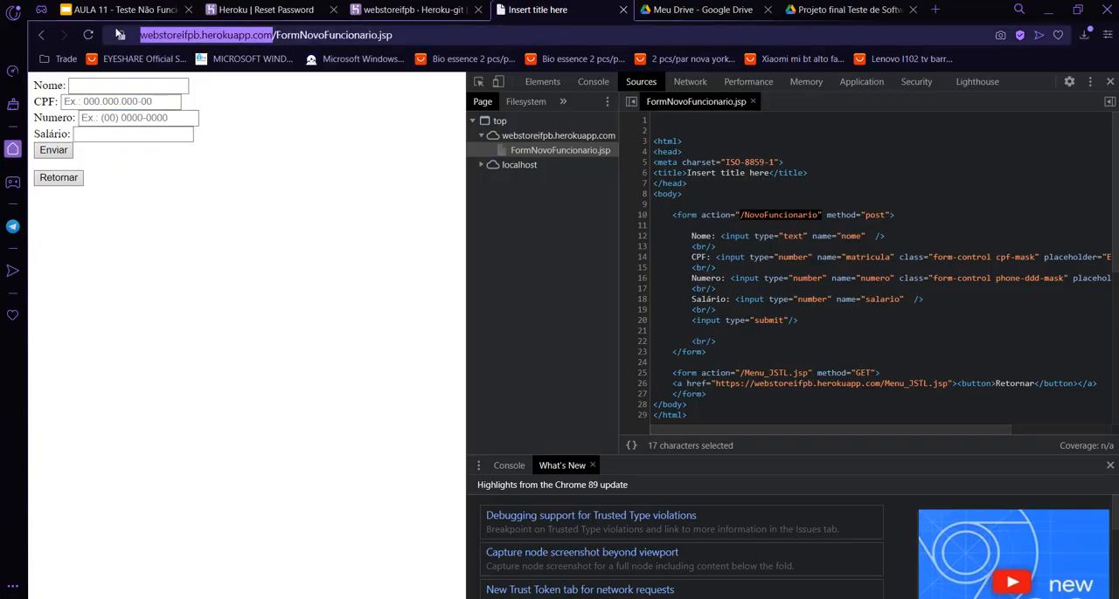
key(alt+Tab)
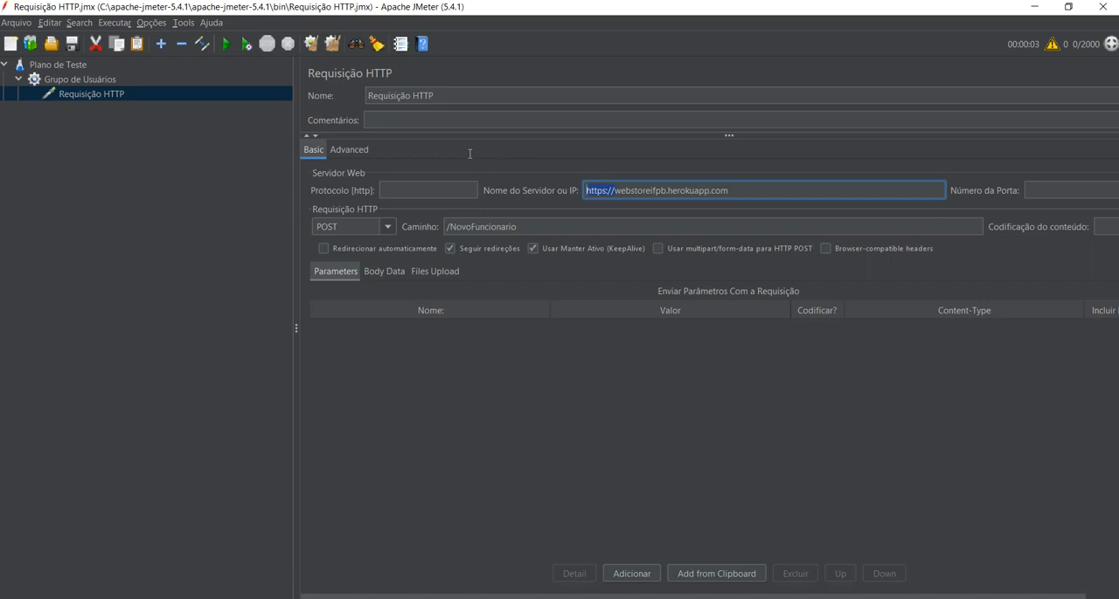
key(BackSpace)
Add an empty parameter row to the request and go through the form's input names in the browser's page source.
click(631, 574)
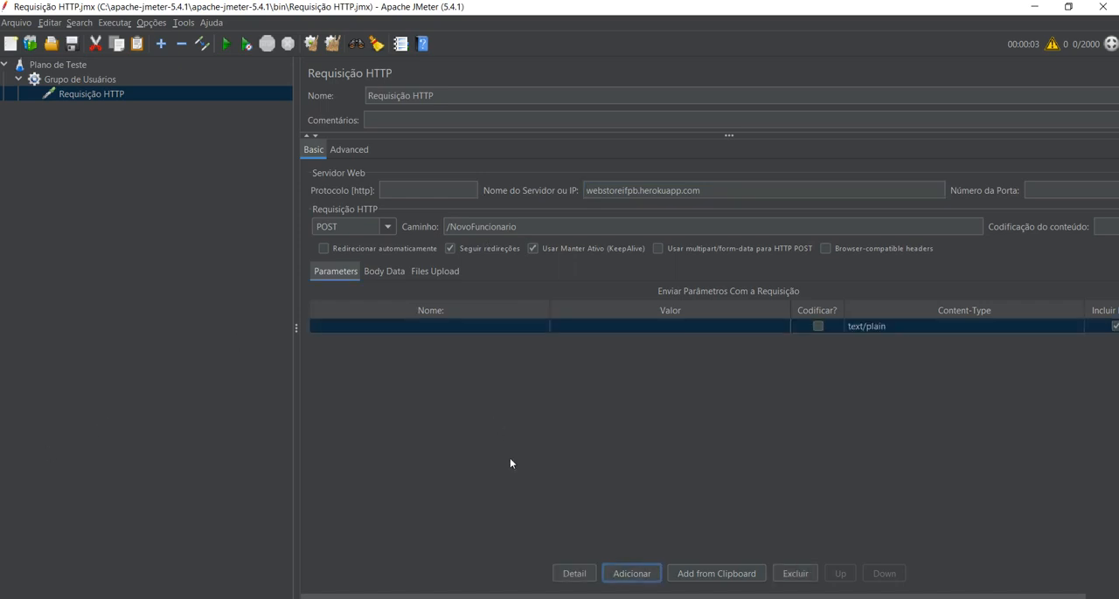
click(151, 500)
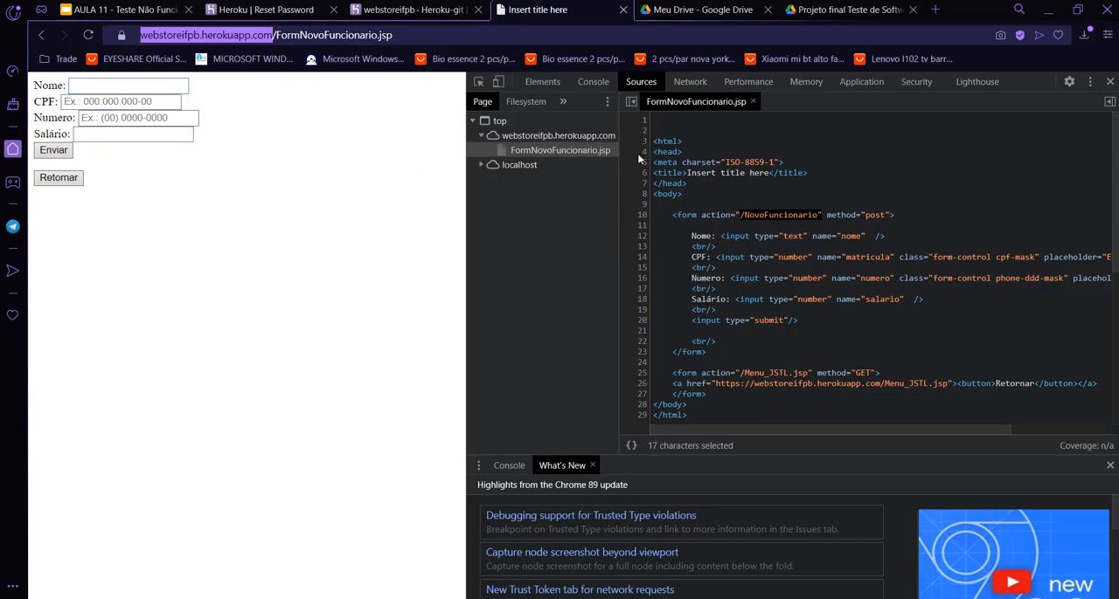
drag(697, 236, 706, 236)
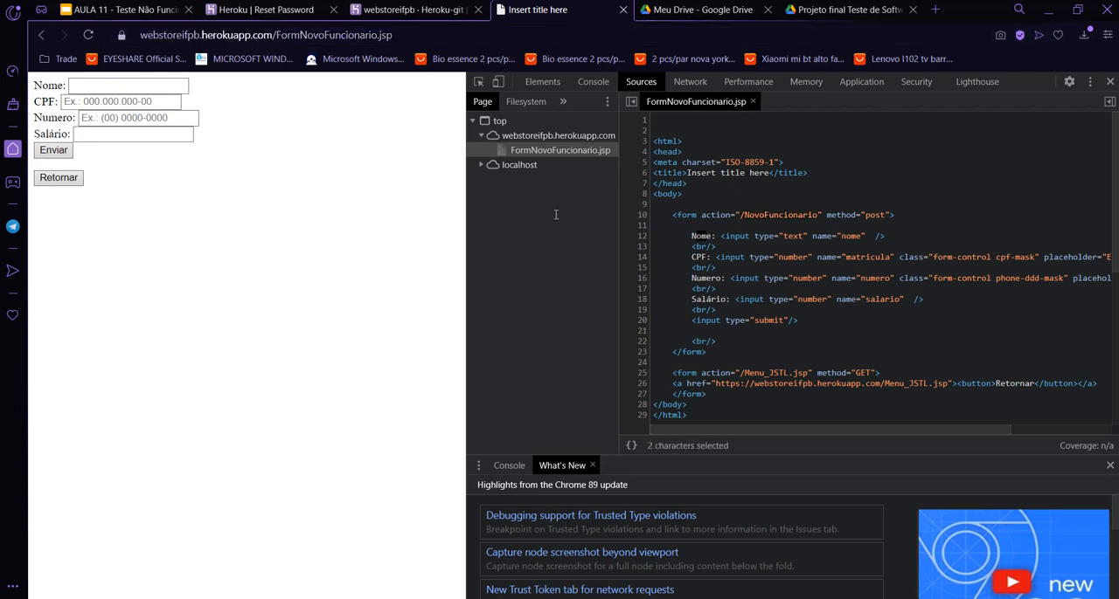
drag(706, 299, 716, 300)
drag(836, 299, 904, 299)
double_click(850, 236)
drag(846, 257, 889, 257)
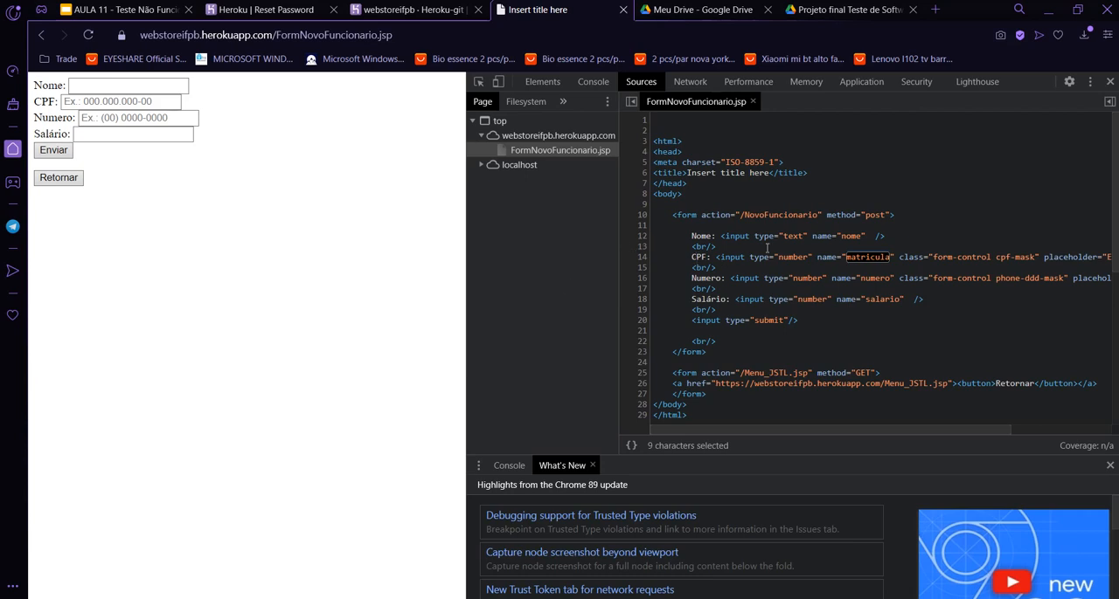
double_click(877, 278)
click(883, 300)
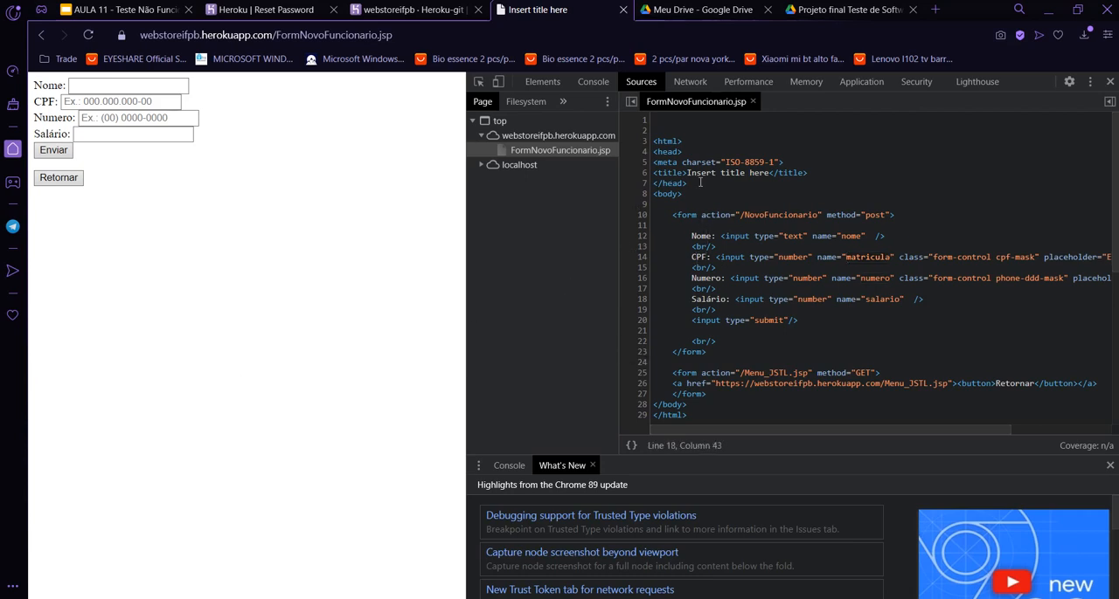
double_click(850, 236)
Return to JMeter and fill the empty parameter row with the name nome and the value Usuário1.
key(alt+Tab)
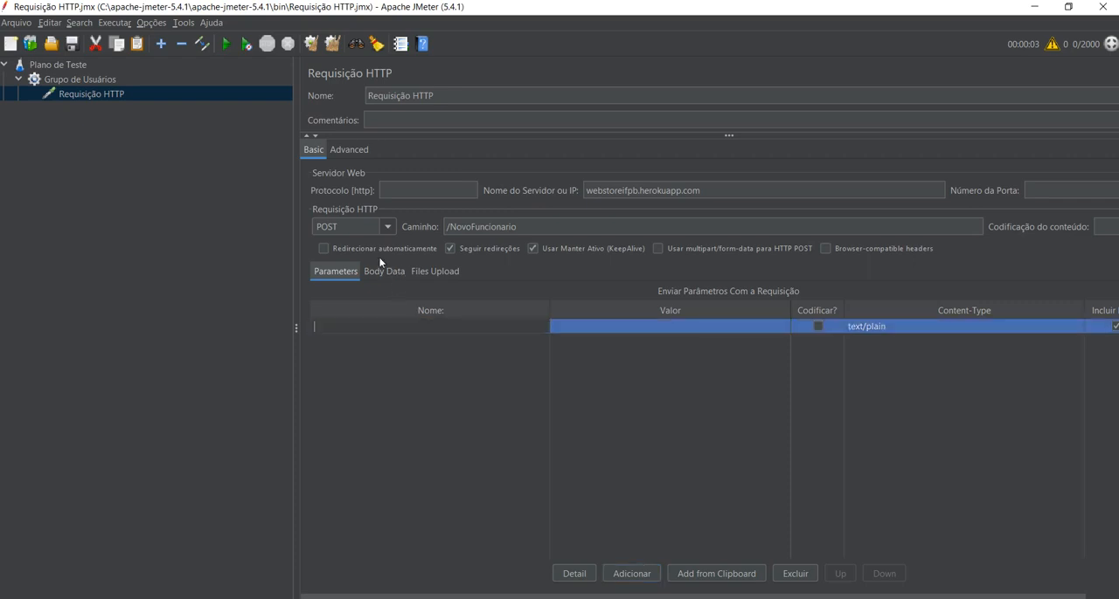
text(nome)
key(Tab)
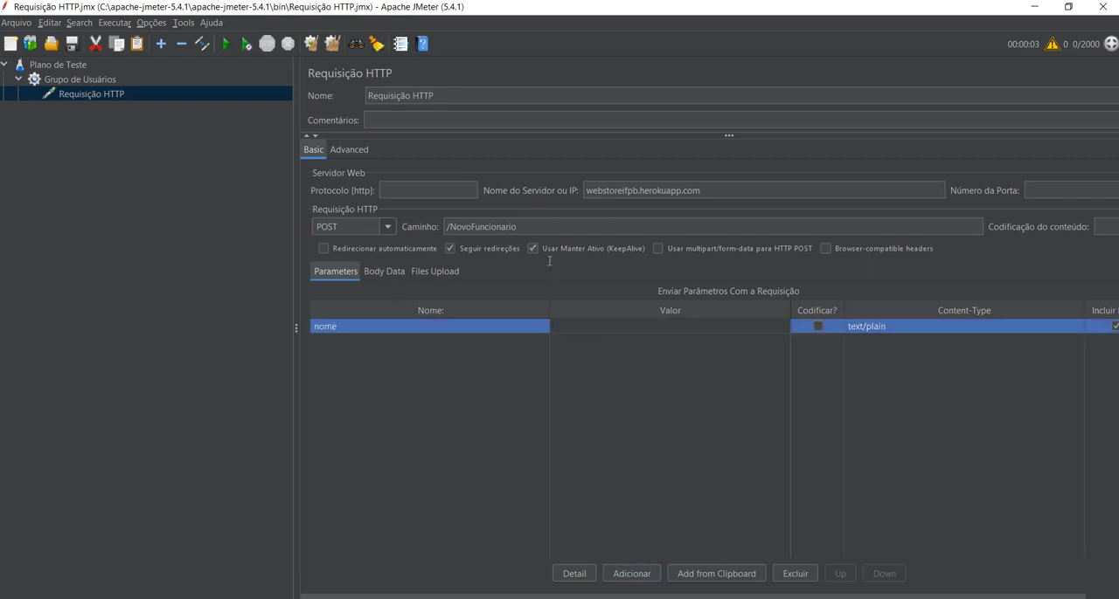
text(Usuário1)
click(474, 445)
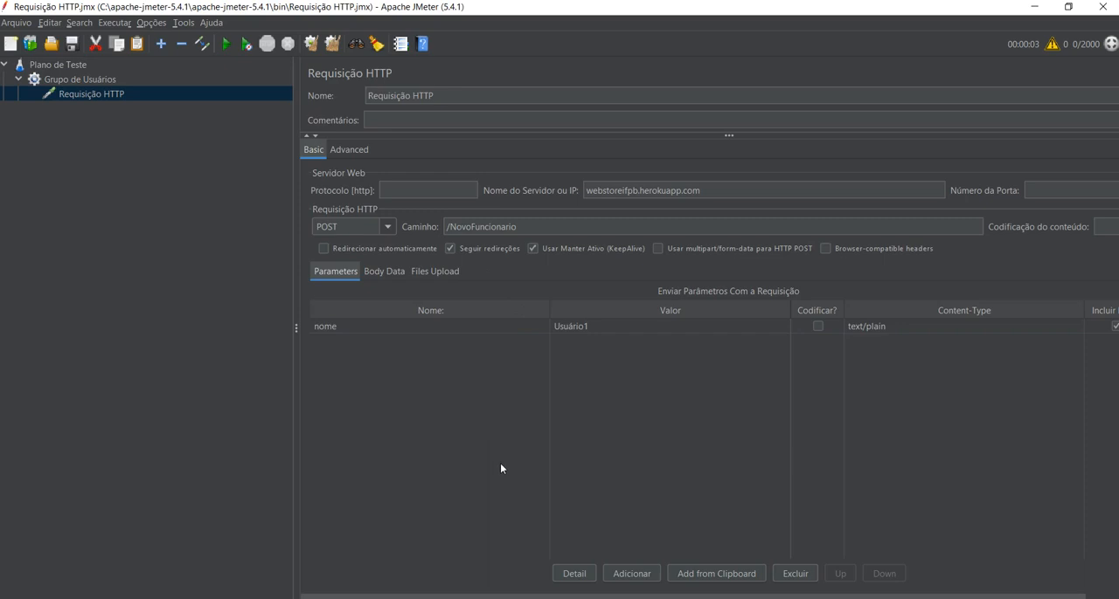
Add the request parameters matricula with a dummy ID number, numero with a dummy phone number and salario with the value 1000.
click(626, 576)
double_click(398, 341)
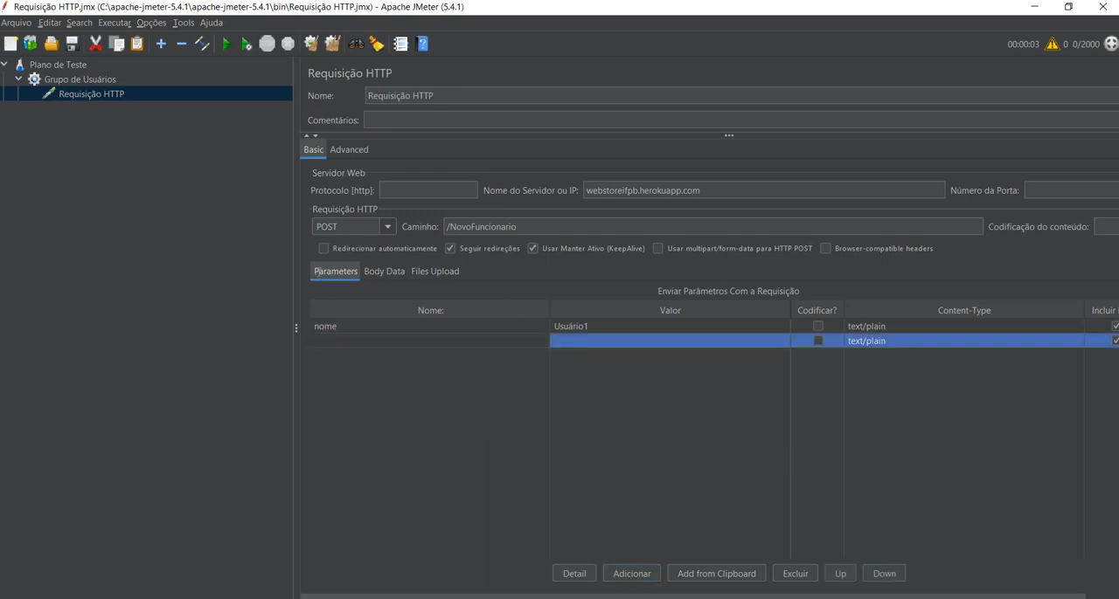
text(matricula)
key(Tab)
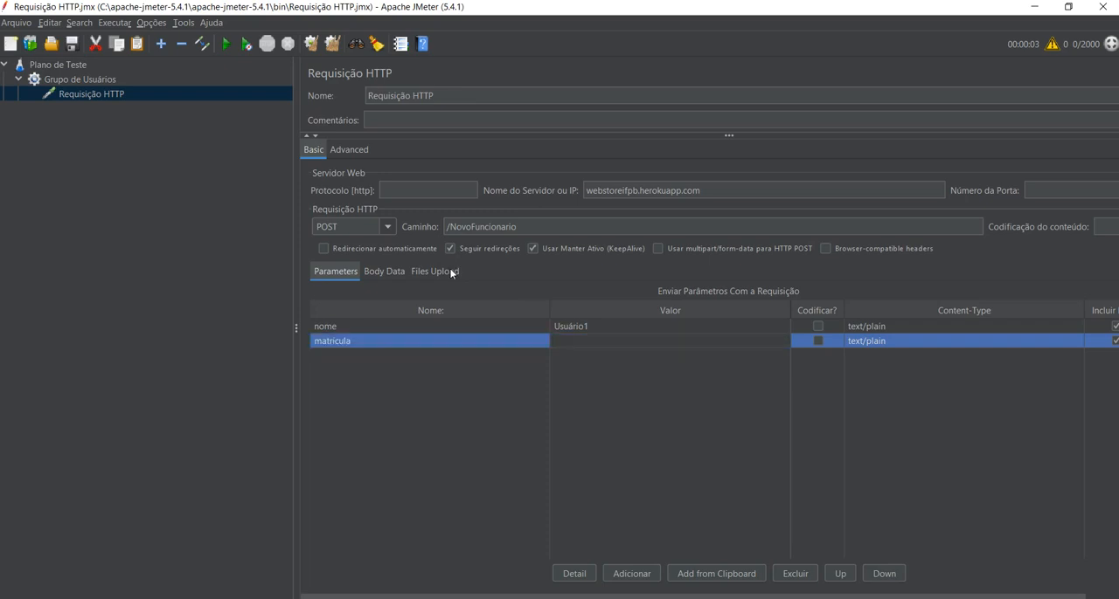
text(1234)
click(269, 598)
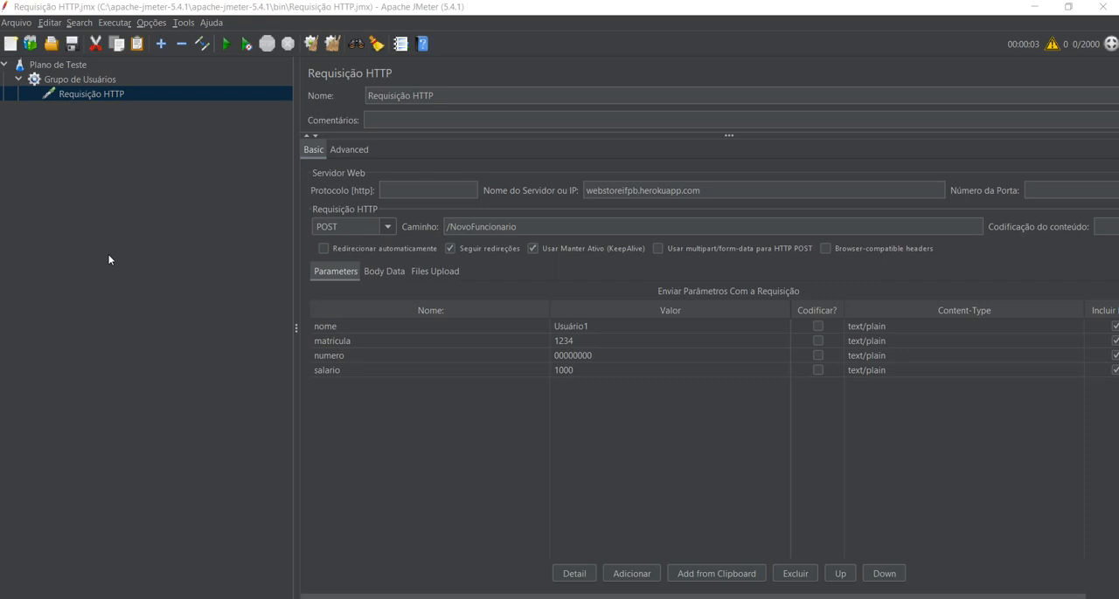
right_click(106, 92)
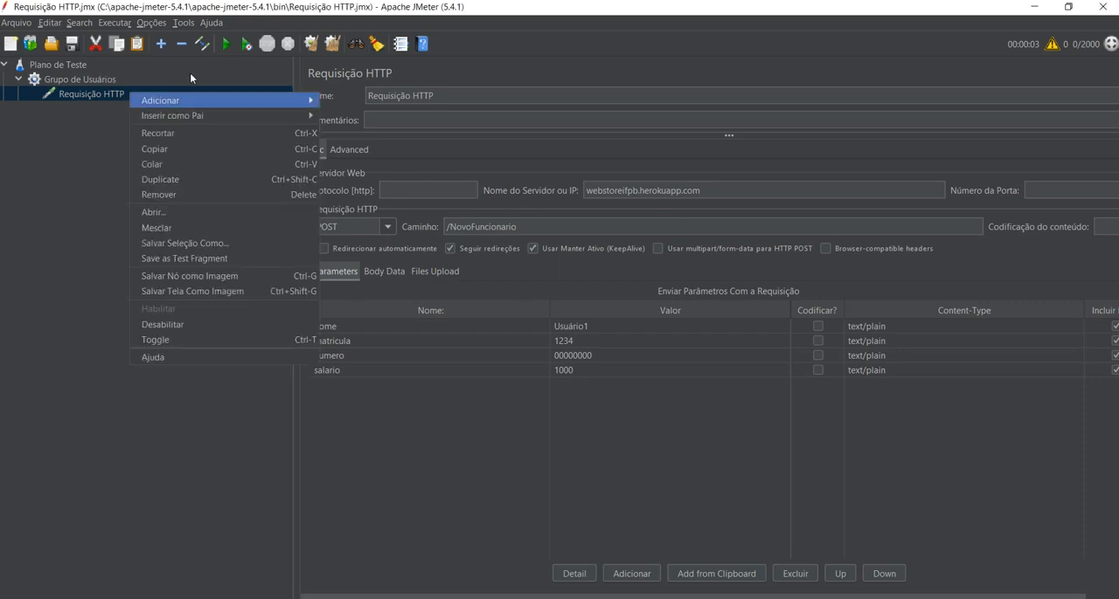
mouse_move(240, 98)
mouse_move(339, 100)
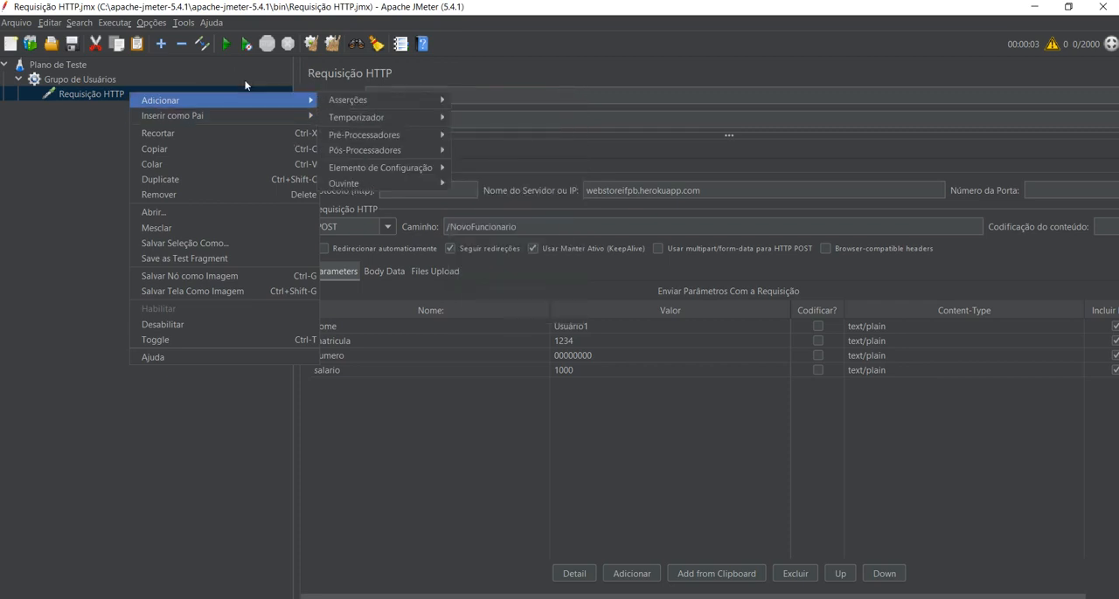
Add a results table listener (Ver Resultados em Tabela) to the thread group Grupo de Usuários.
right_click(74, 78)
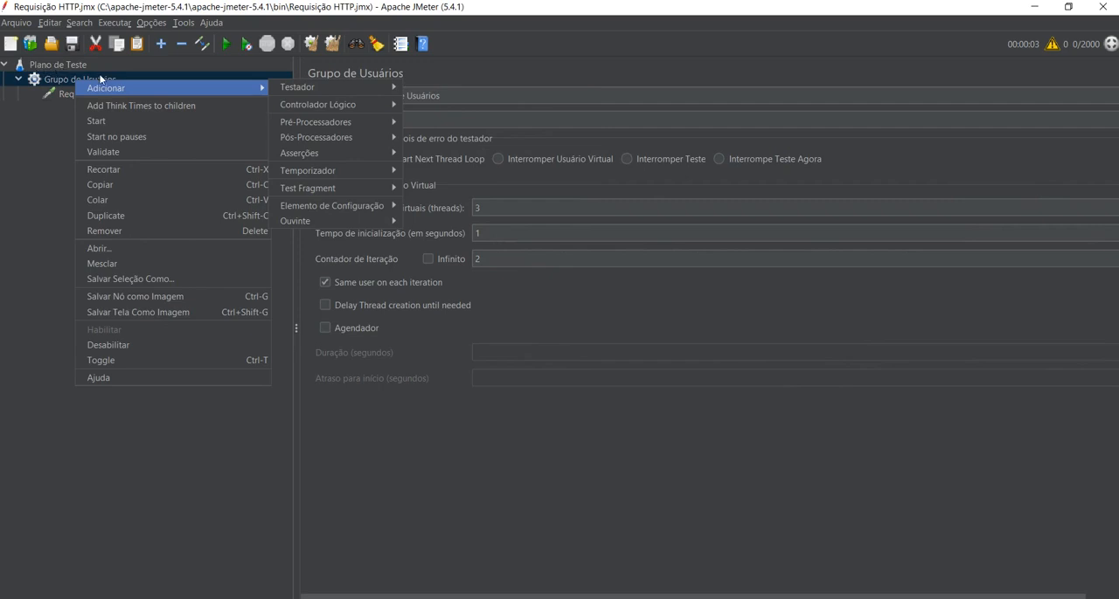
mouse_move(289, 221)
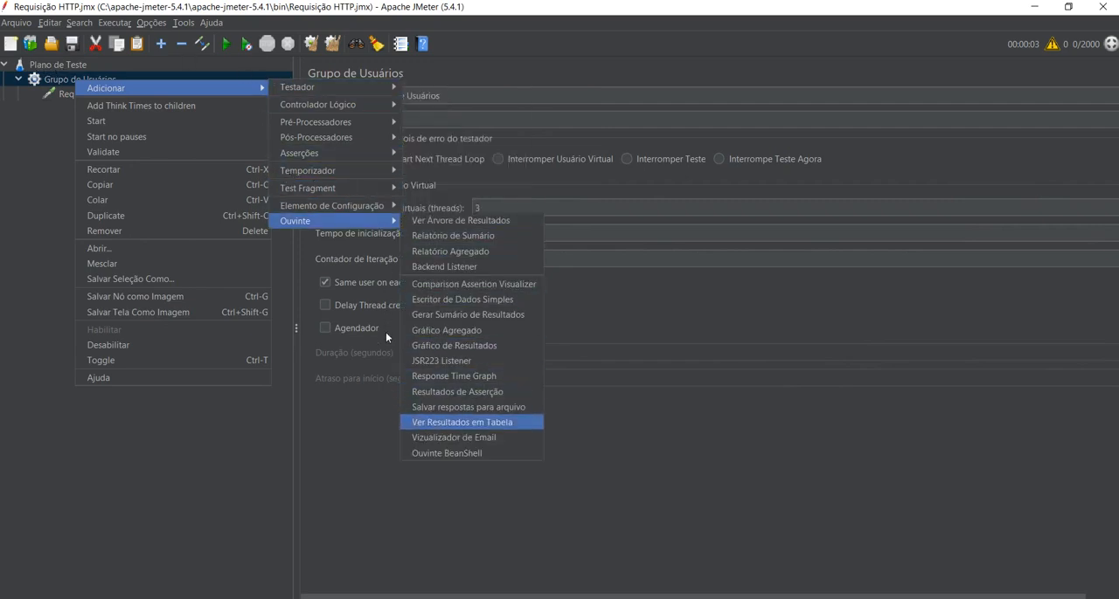
key(Return)
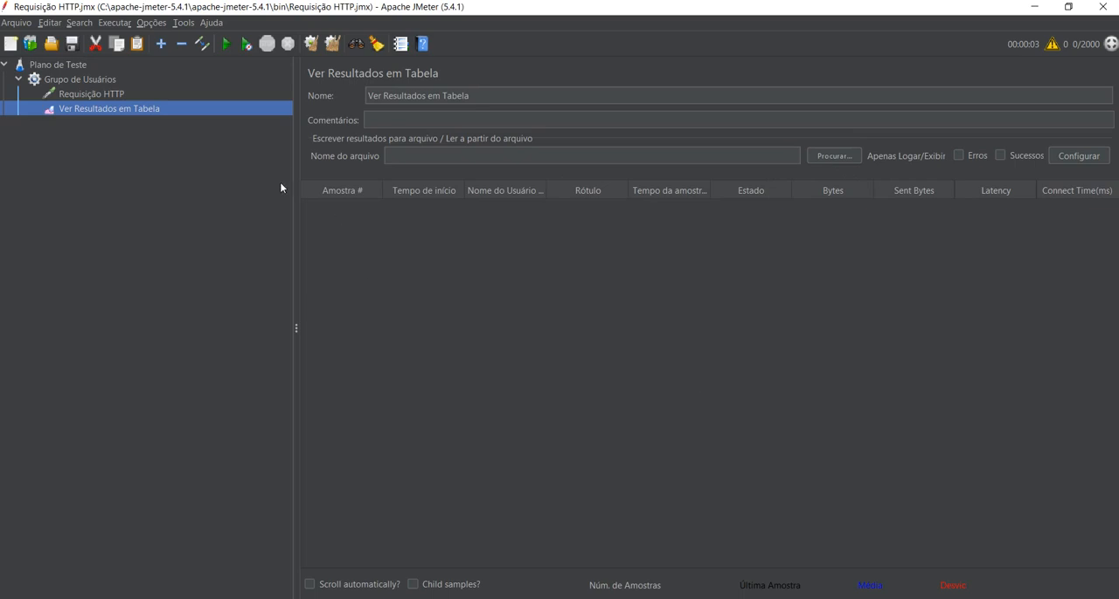
Add an aggregate report listener (Relatório Agregado) to the thread group Grupo de Usuários.
click(84, 79)
right_click(126, 82)
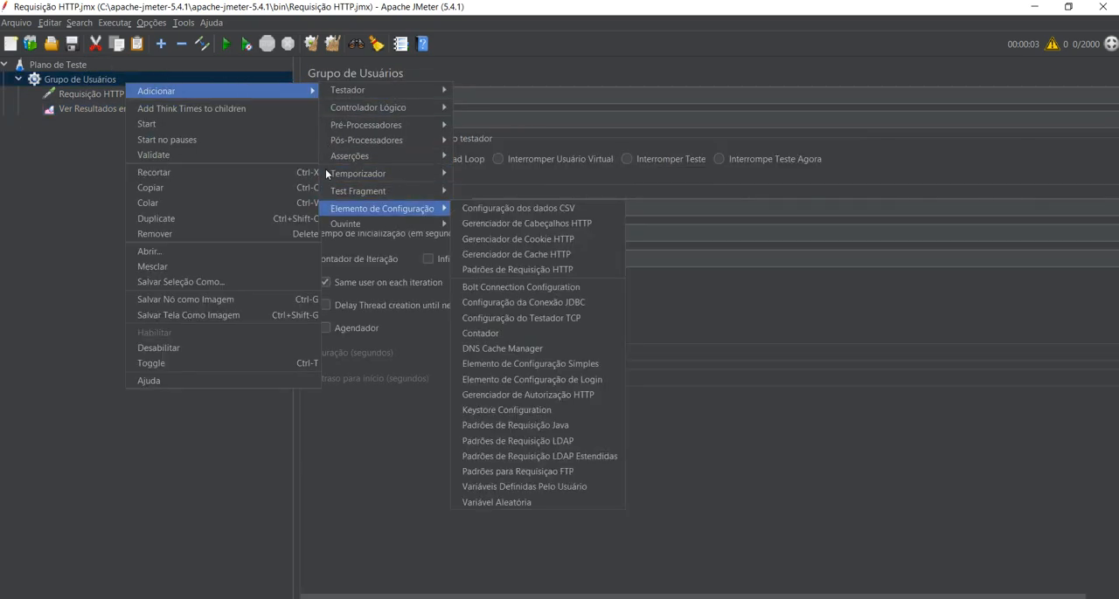
key(Right)
key(Down)
key(Down)
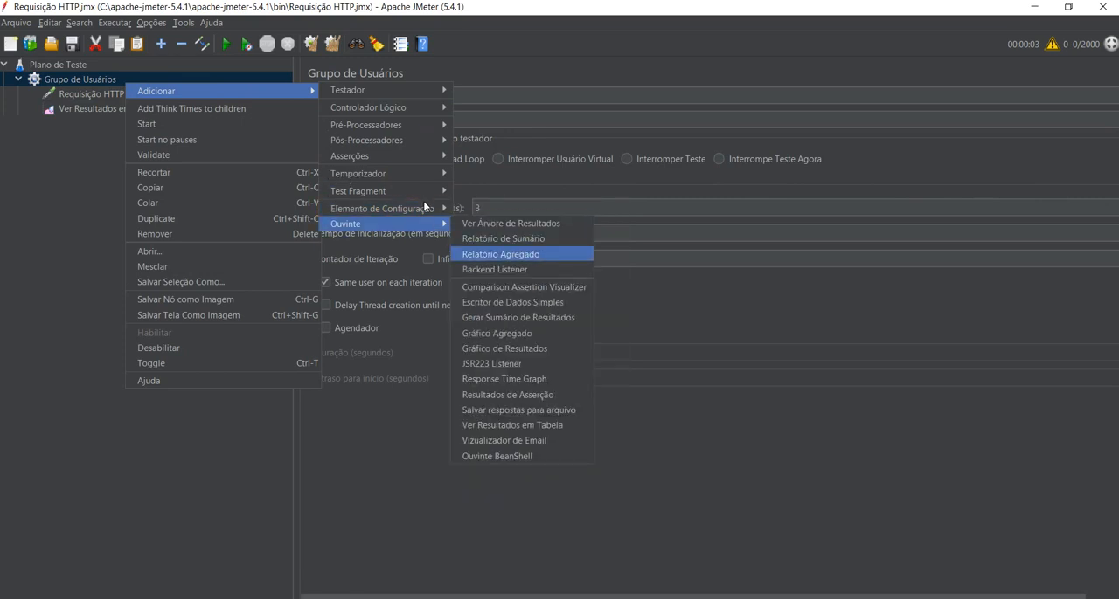
key(Return)
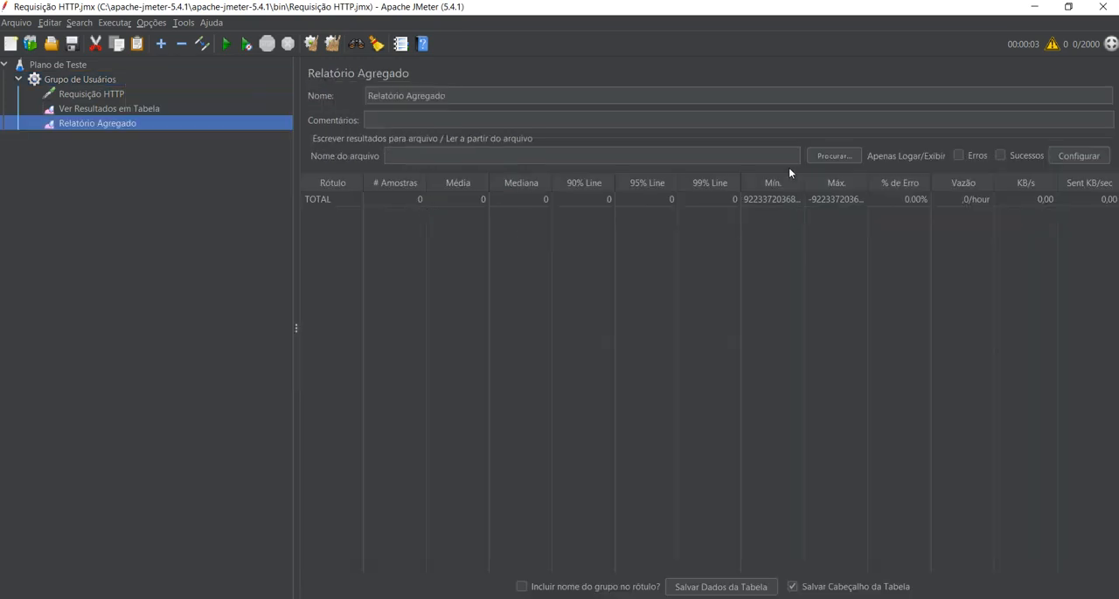
Review the empty aggregate report, the loop and user settings of Grupo de Usuários, and the parameters of Requisição HTTP.
click(730, 200)
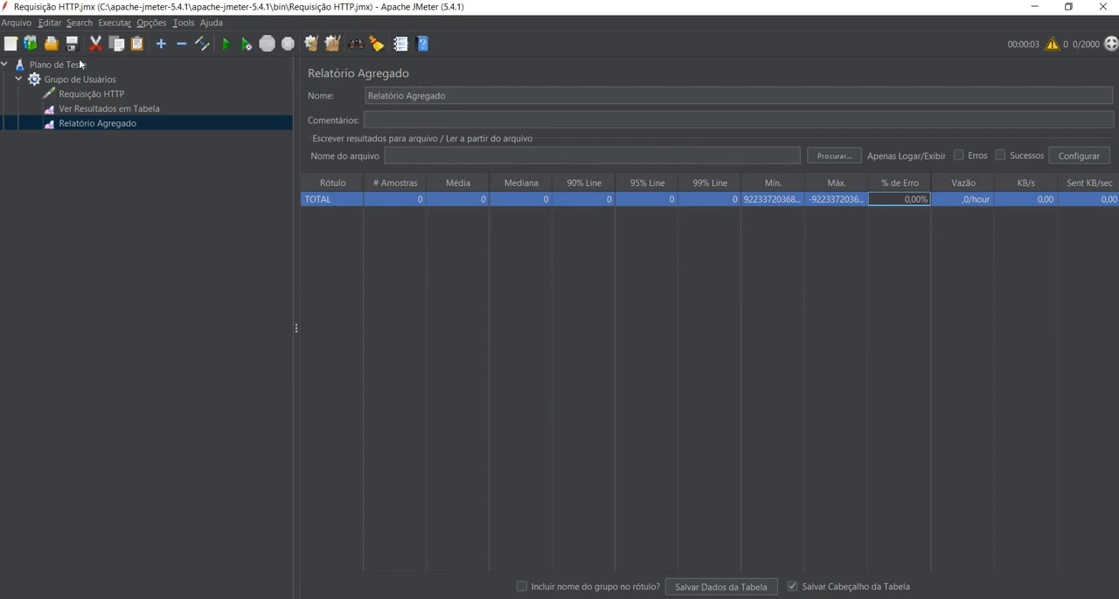
click(59, 89)
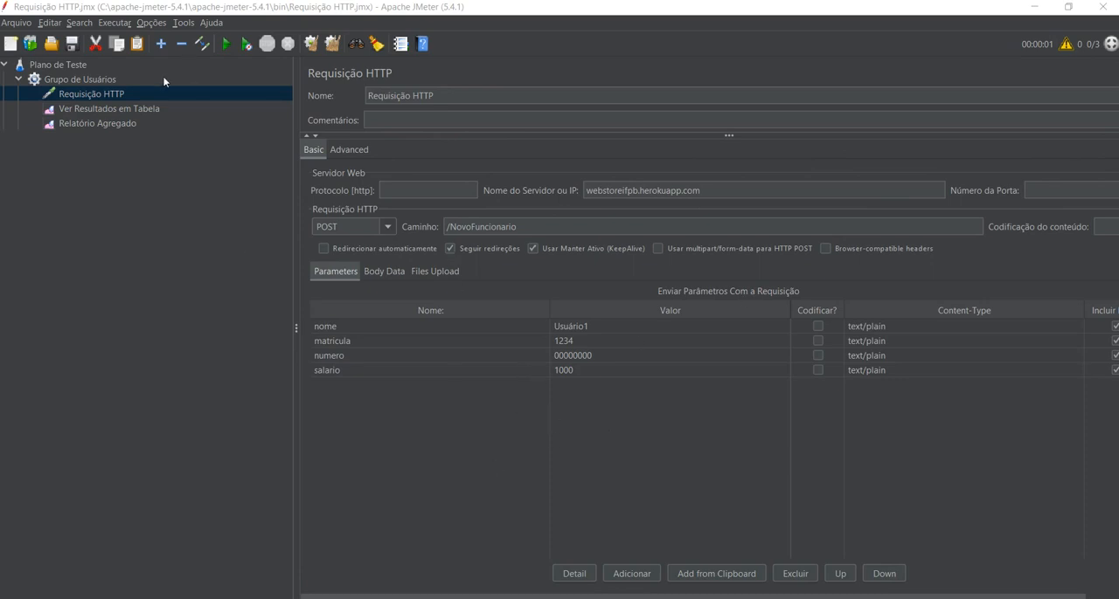
key(Down)
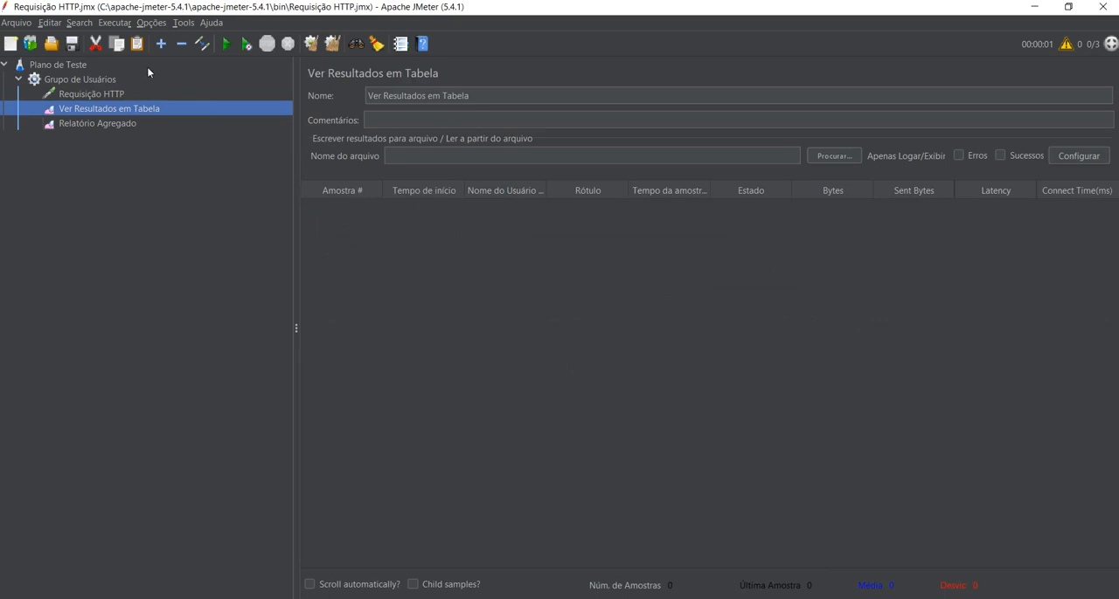
click(138, 74)
click(492, 208)
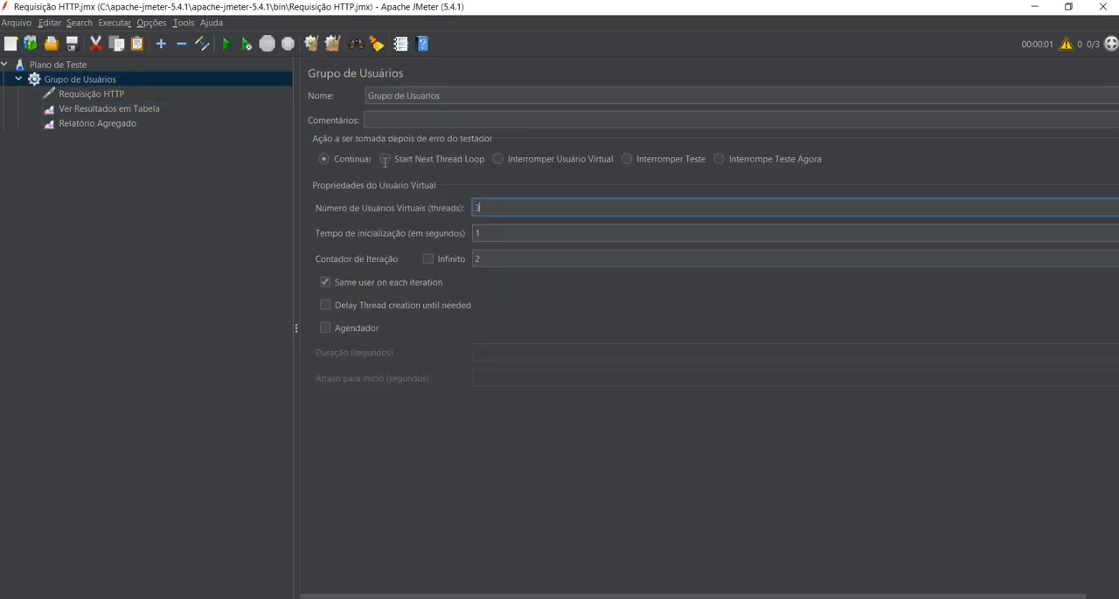
drag(385, 163, 382, 171)
drag(483, 259, 470, 254)
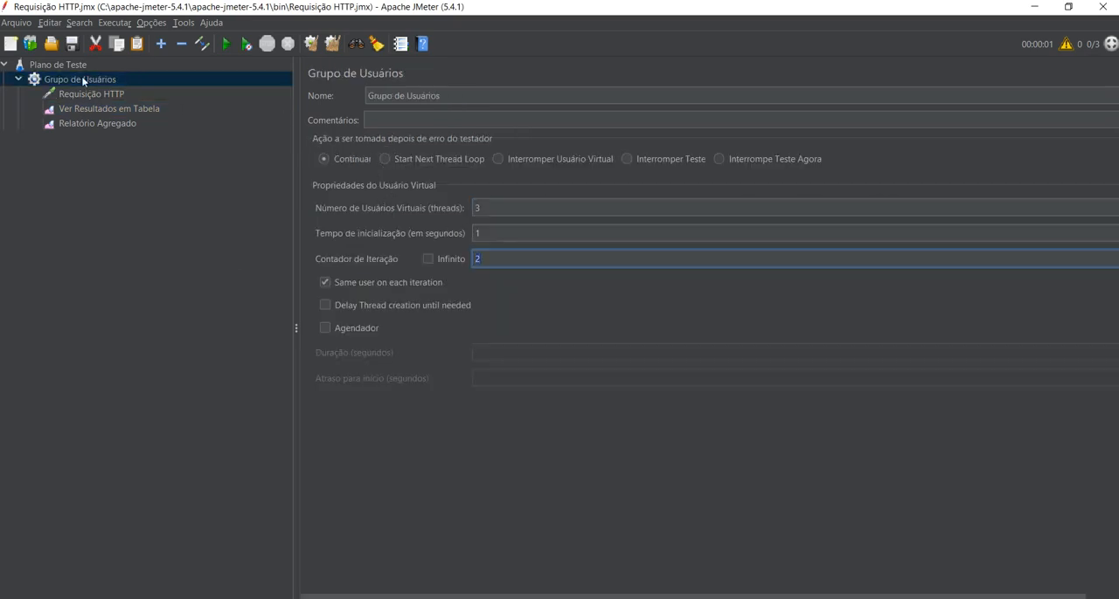
click(97, 95)
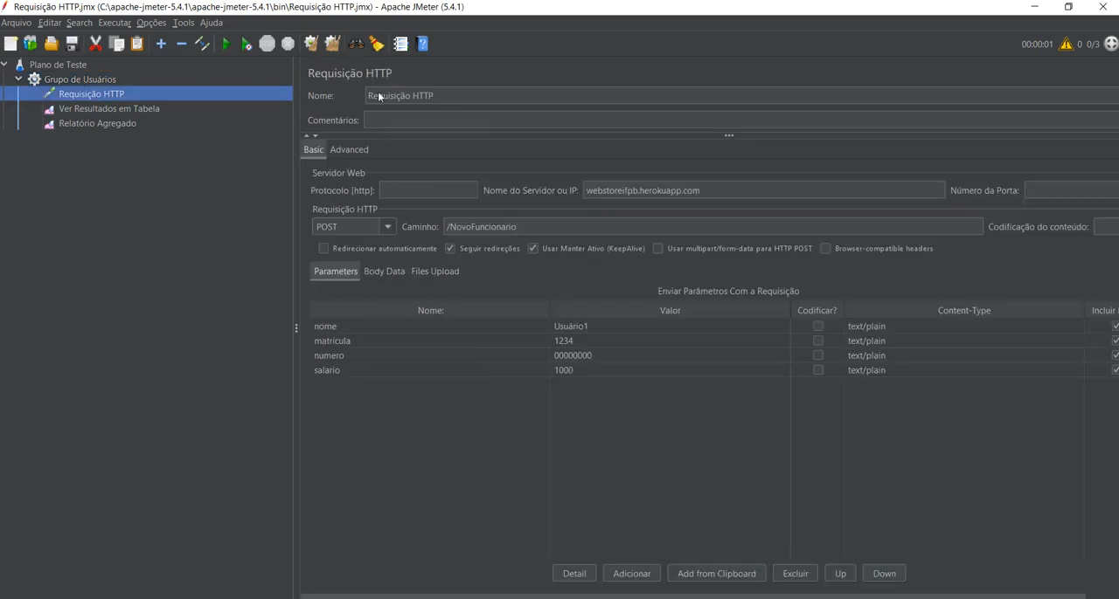
drag(439, 94, 378, 88)
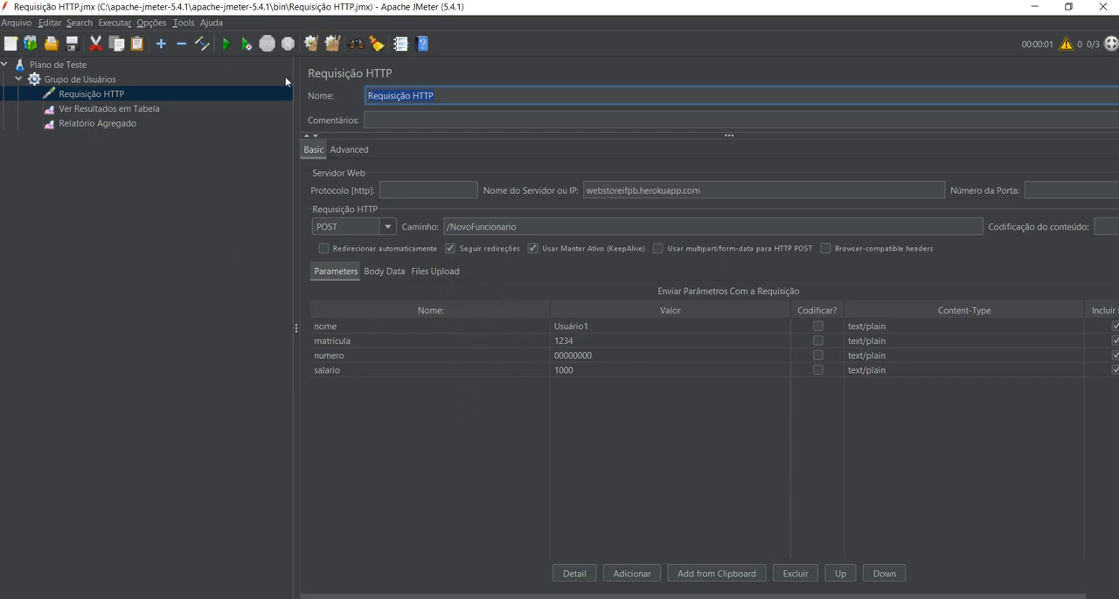
Enable automatic scrolling in the Ver Resultados em Tabela listener and run the test plan.
click(119, 106)
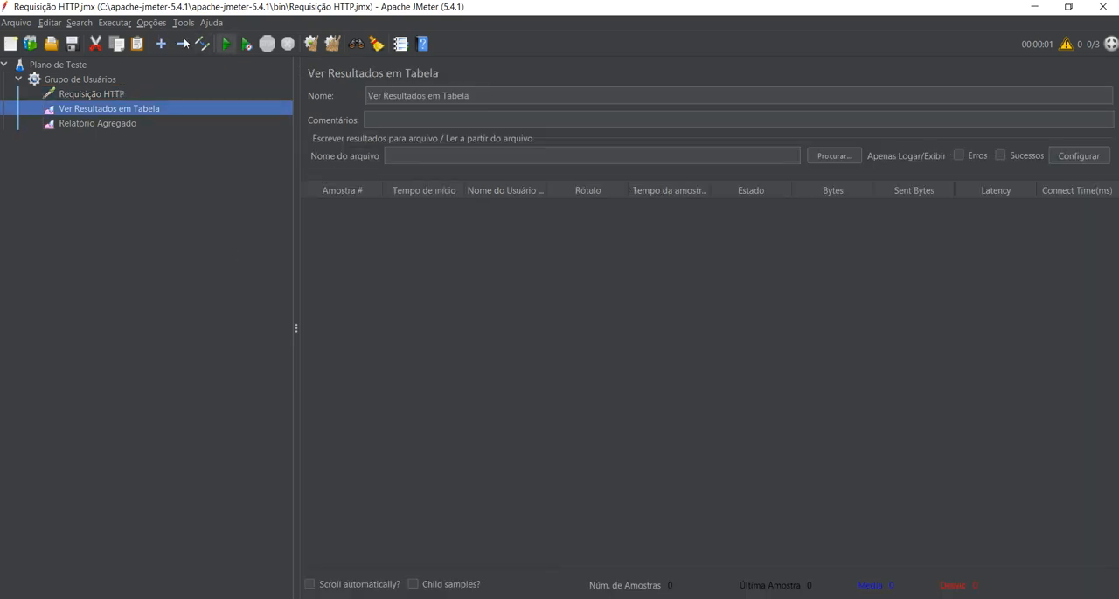
click(309, 584)
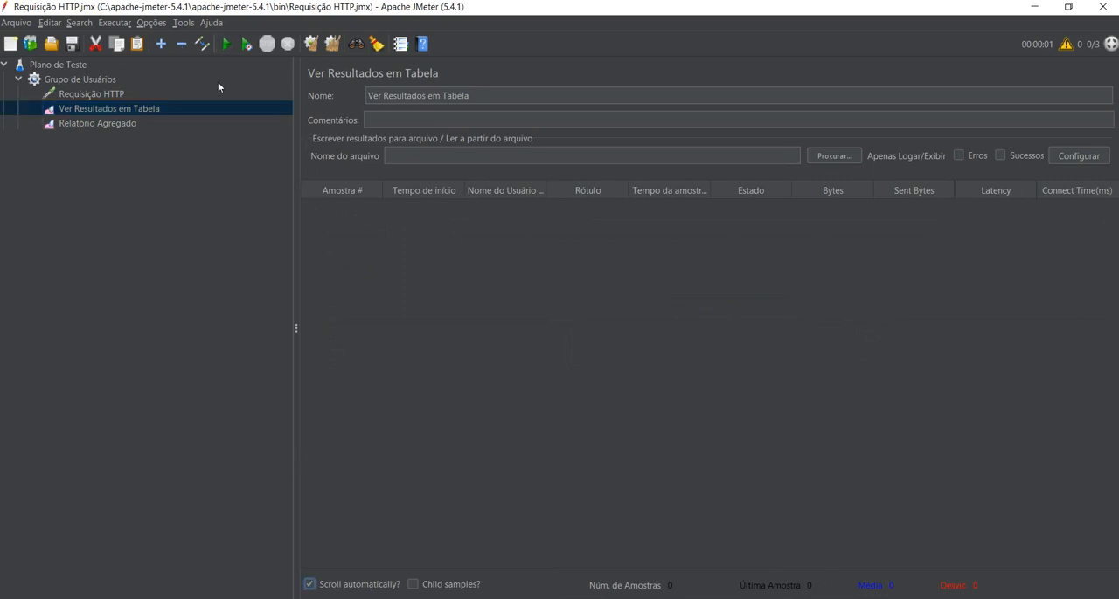
click(226, 44)
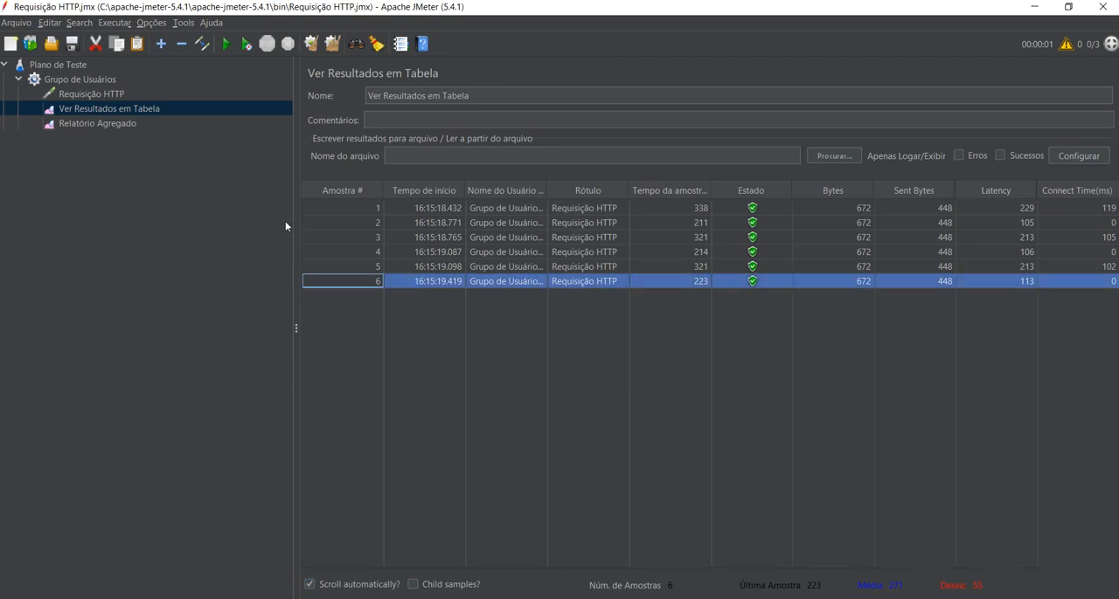
Examine the Estado value of each sample in the results table.
click(759, 208)
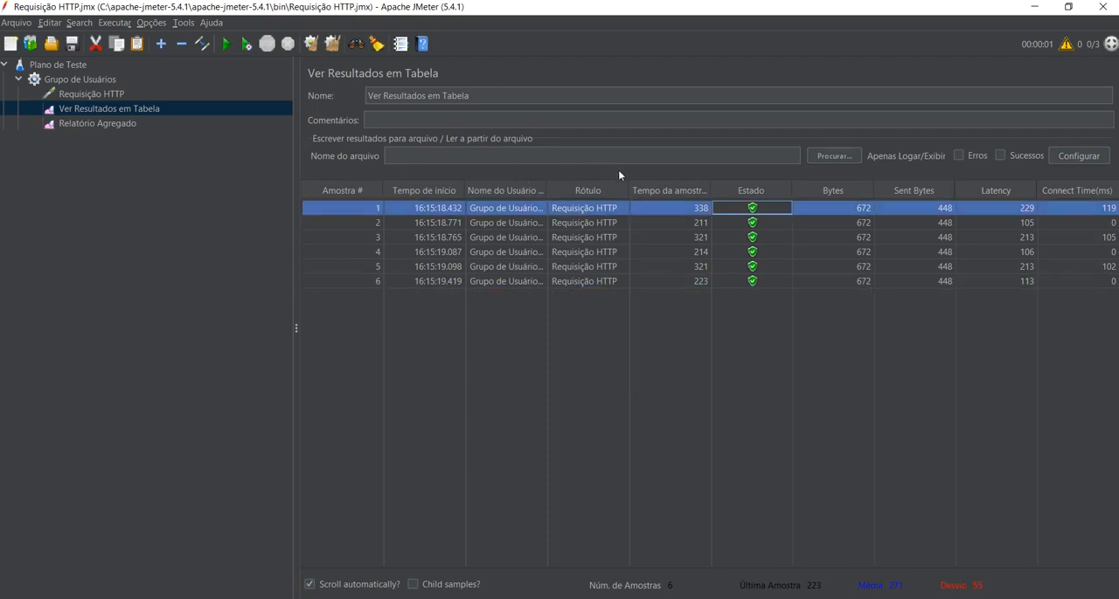
click(760, 224)
key(Down)
key(Down)
key(Down)
key(Down)
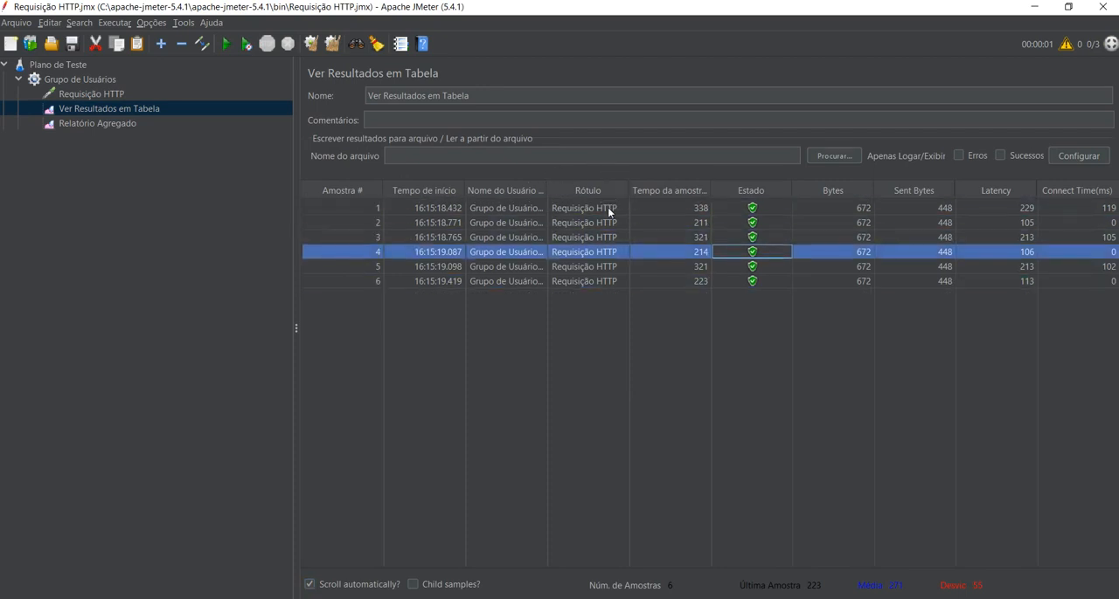
key(Up)
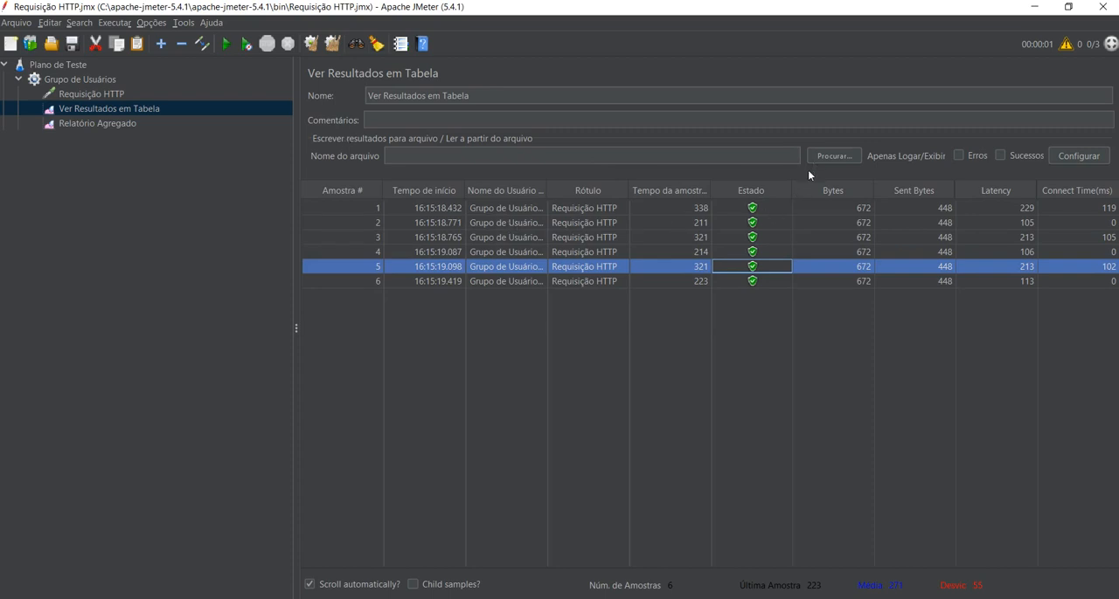
Compare the Latency values of the individual samples in the results table.
click(1007, 210)
click(1004, 224)
click(1005, 238)
click(1002, 251)
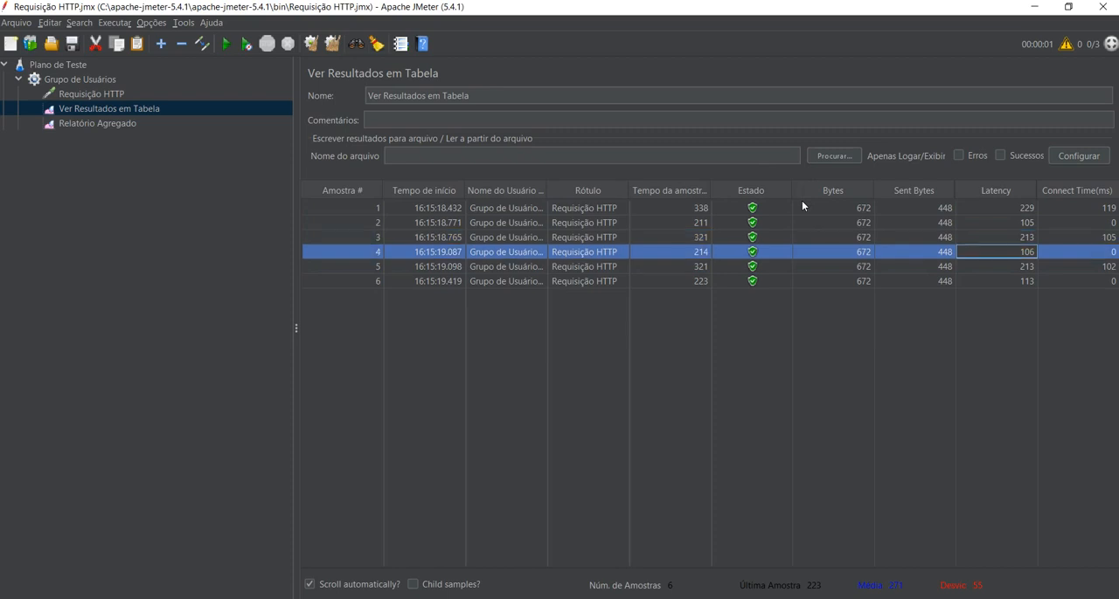
key(Down)
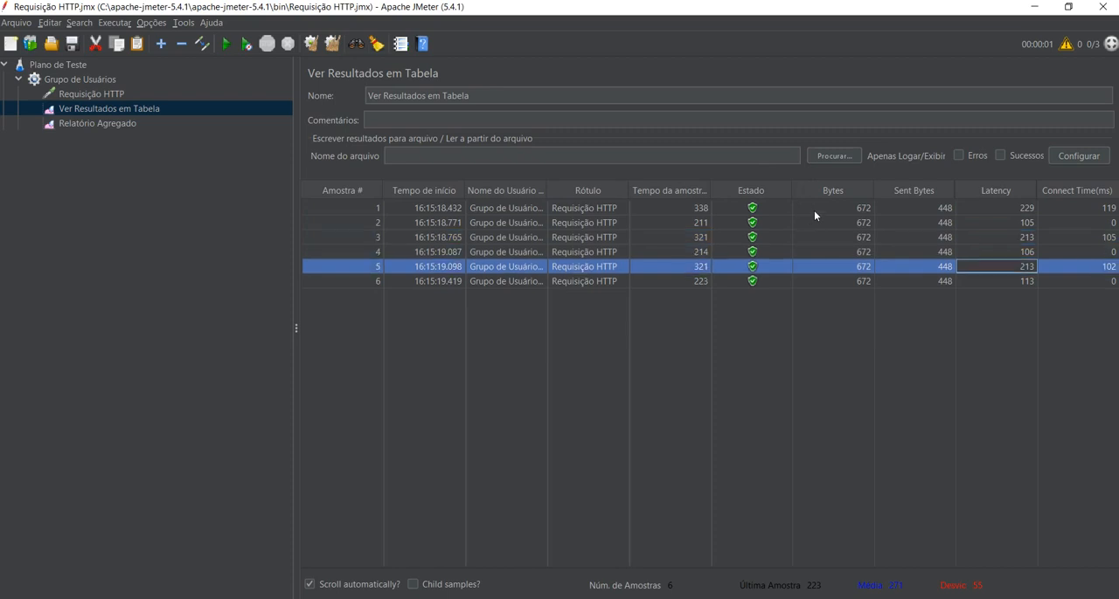
key(Up)
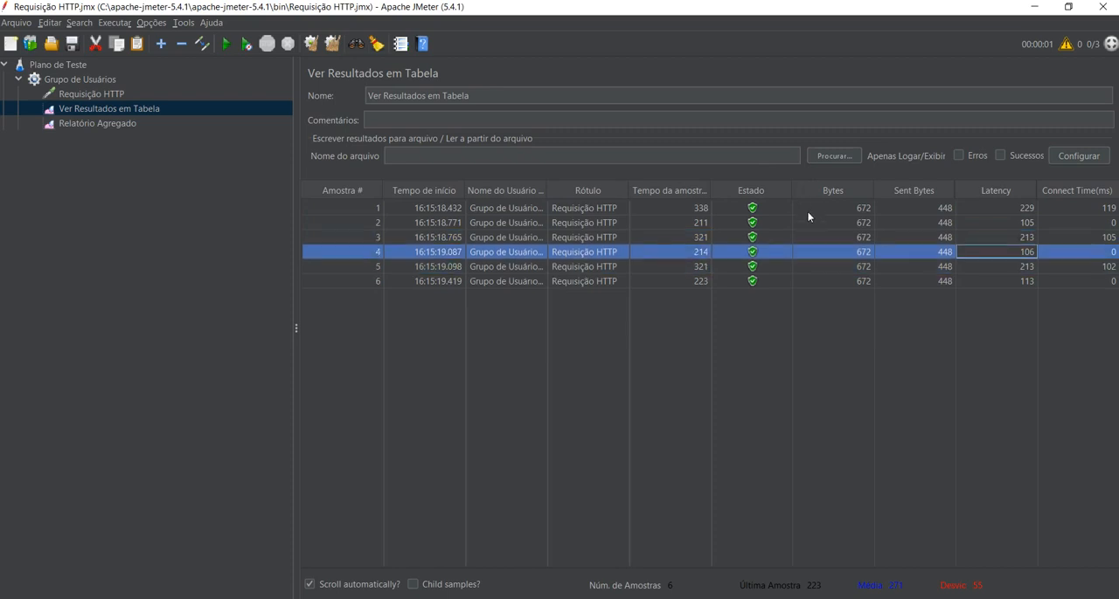
key(Down)
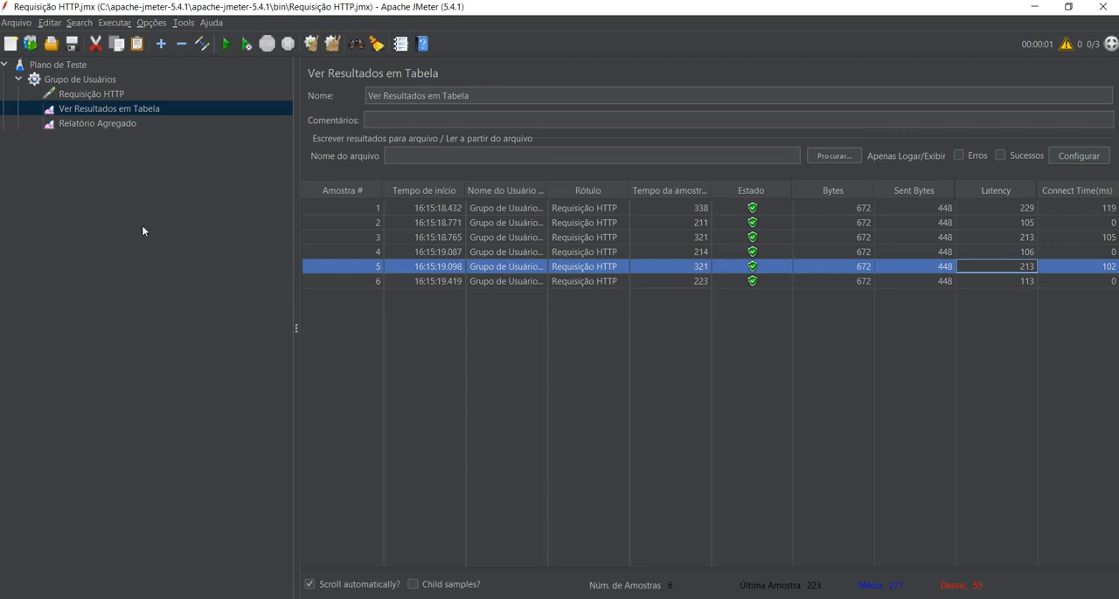
Check the totals and the % de Erro value in the Relatório Agregado listener.
click(92, 94)
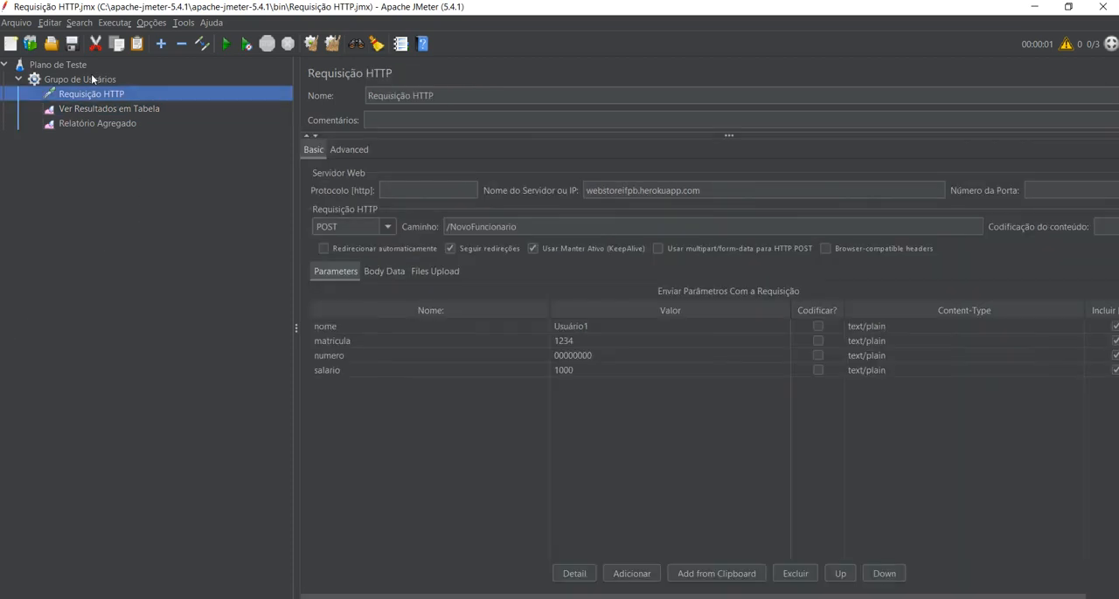
click(97, 123)
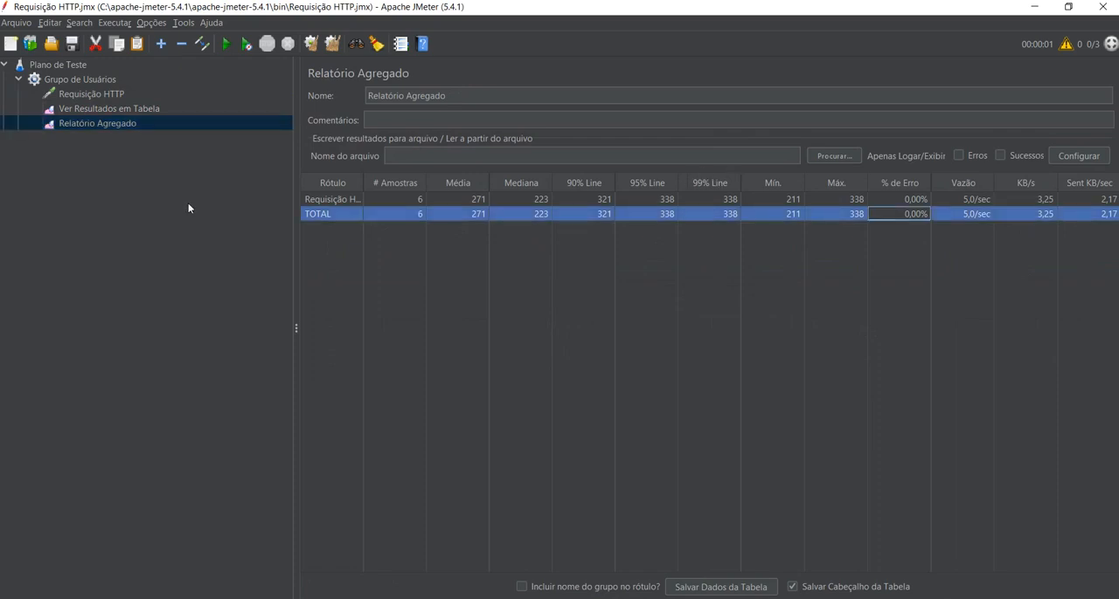
Set Grupo de Usuários to 3000 virtual users with an iteration count of 2, and rerun the test with the results table open.
click(74, 79)
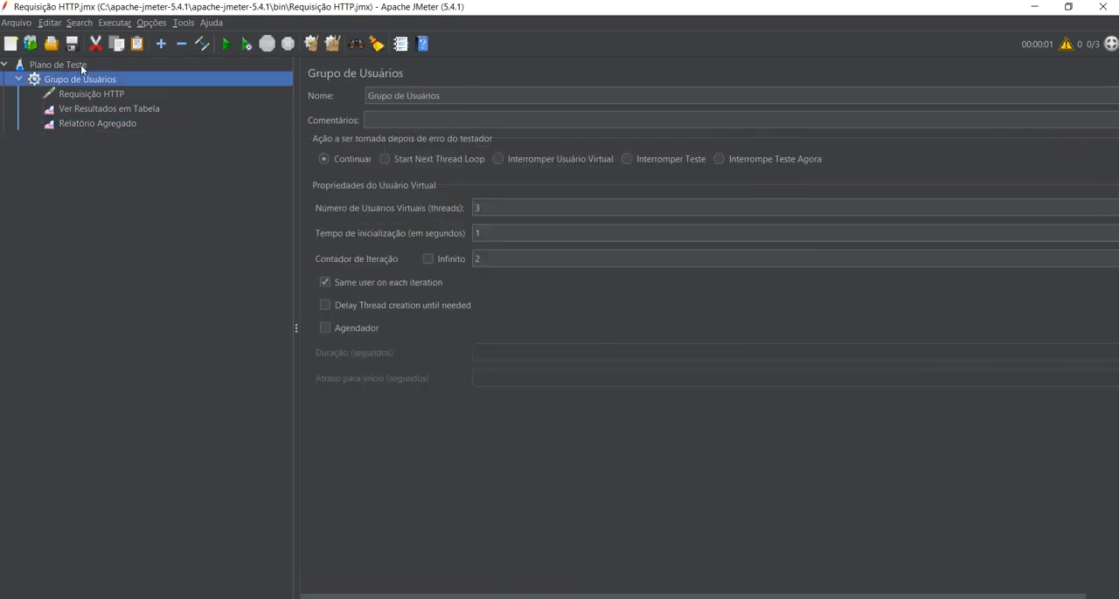
drag(486, 209, 363, 167)
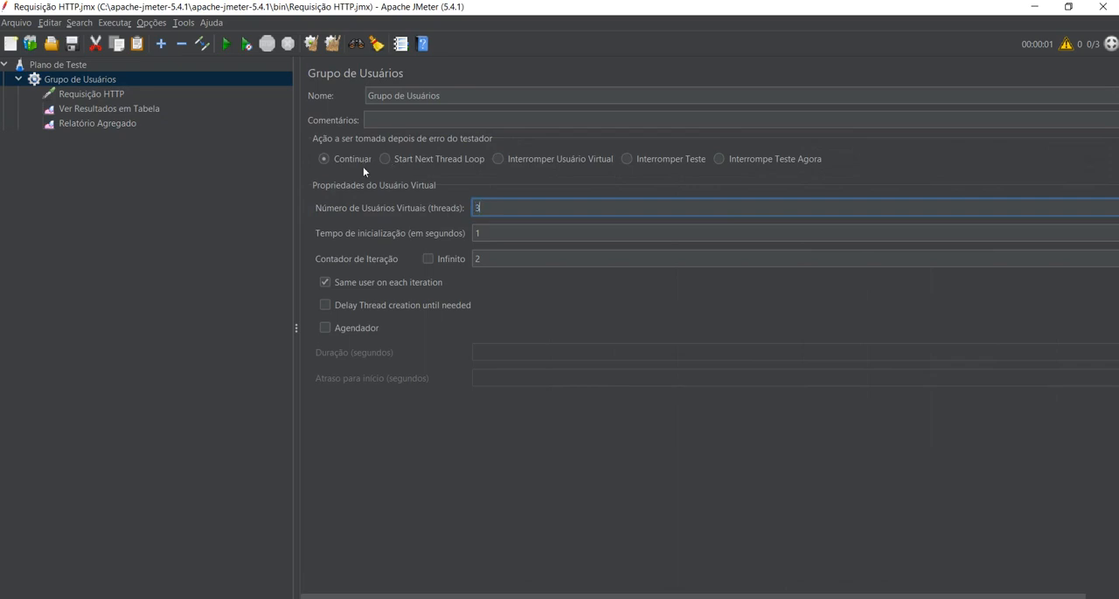
text(000)
click(482, 259)
drag(481, 259, 474, 259)
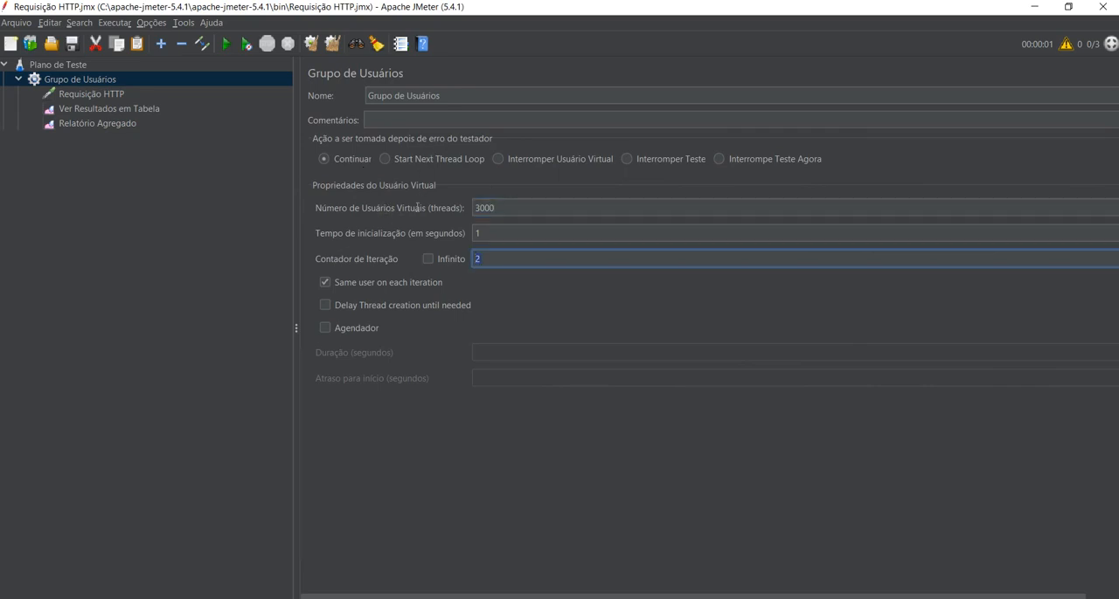
text(2)
click(497, 232)
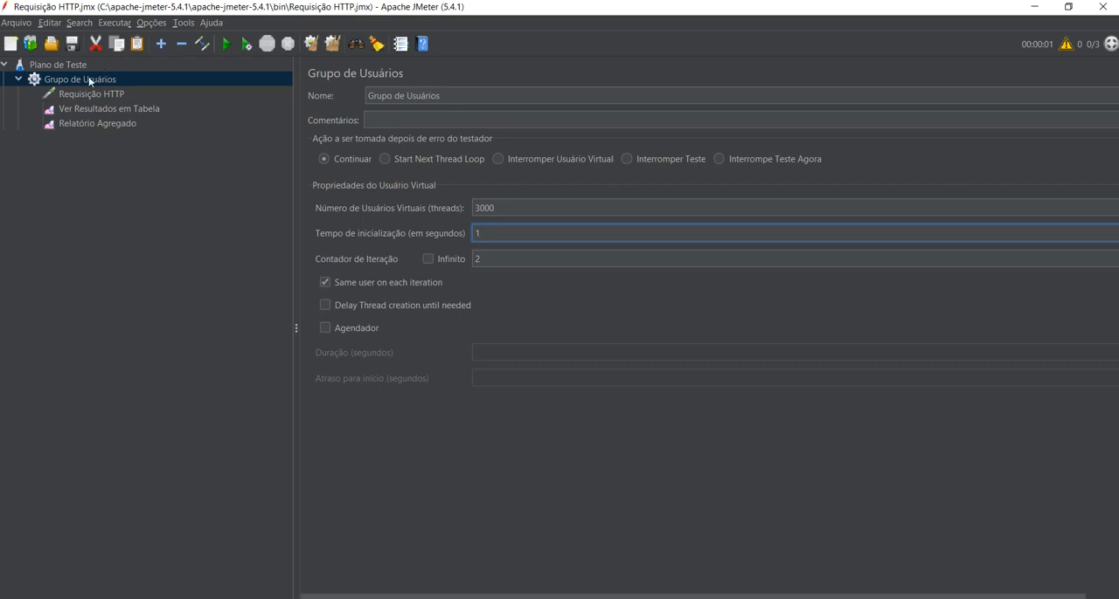
click(79, 109)
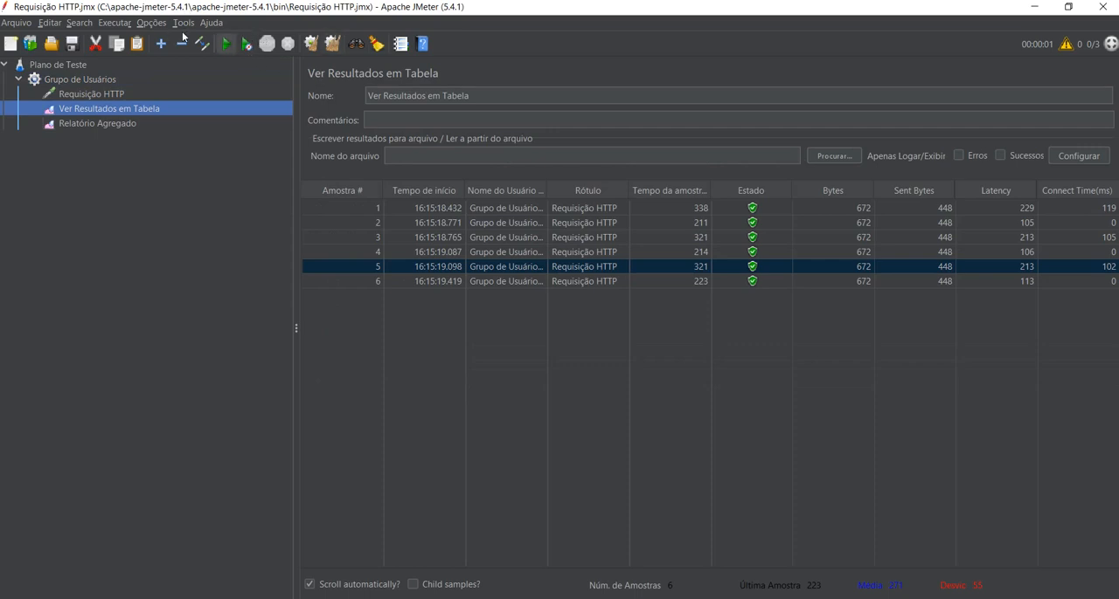
click(226, 44)
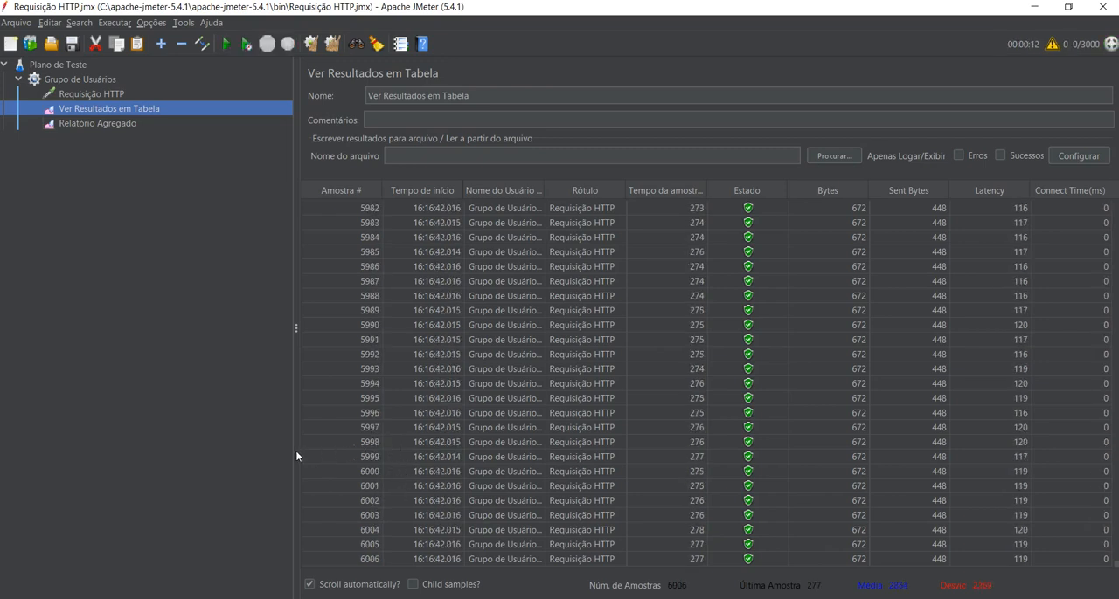
Look through the samples in the results table, from the last one backwards, for a failed request and select it.
click(365, 559)
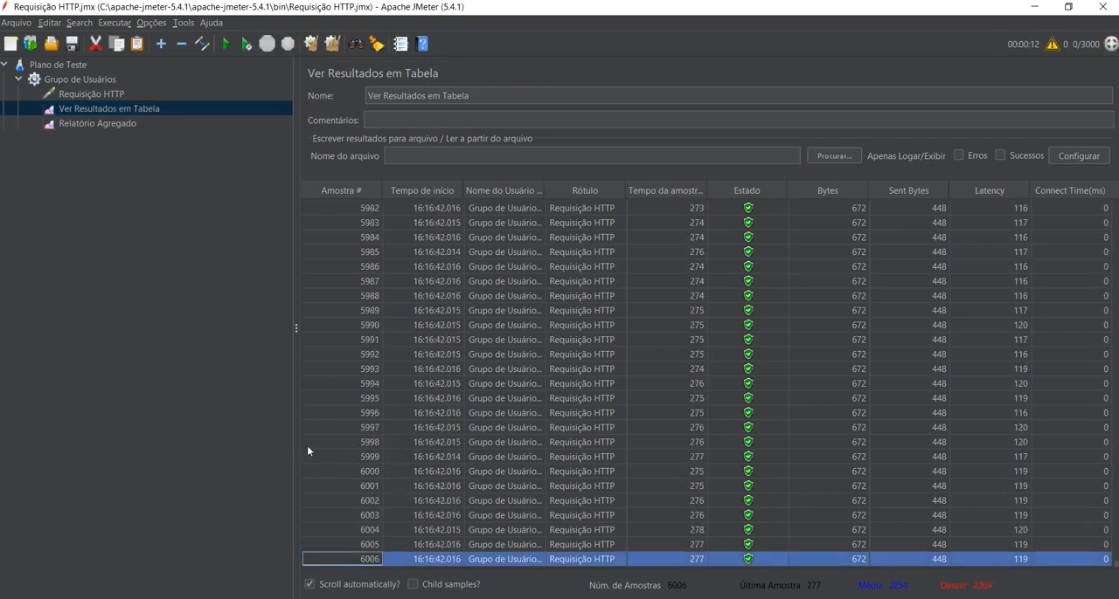
scroll(532, 345, up, 20)
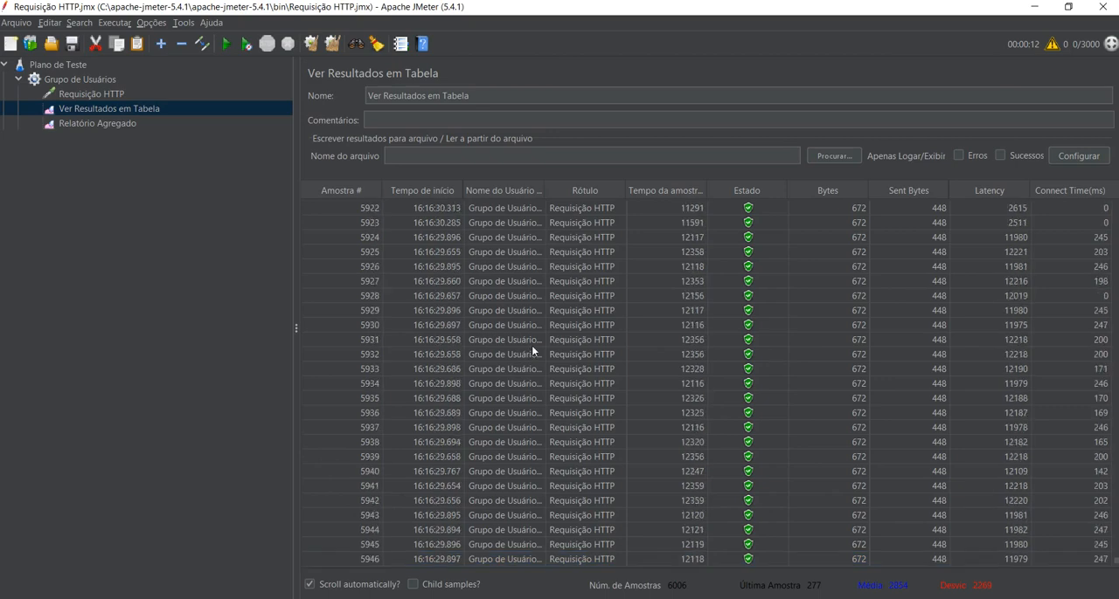
scroll(531, 345, up, 20)
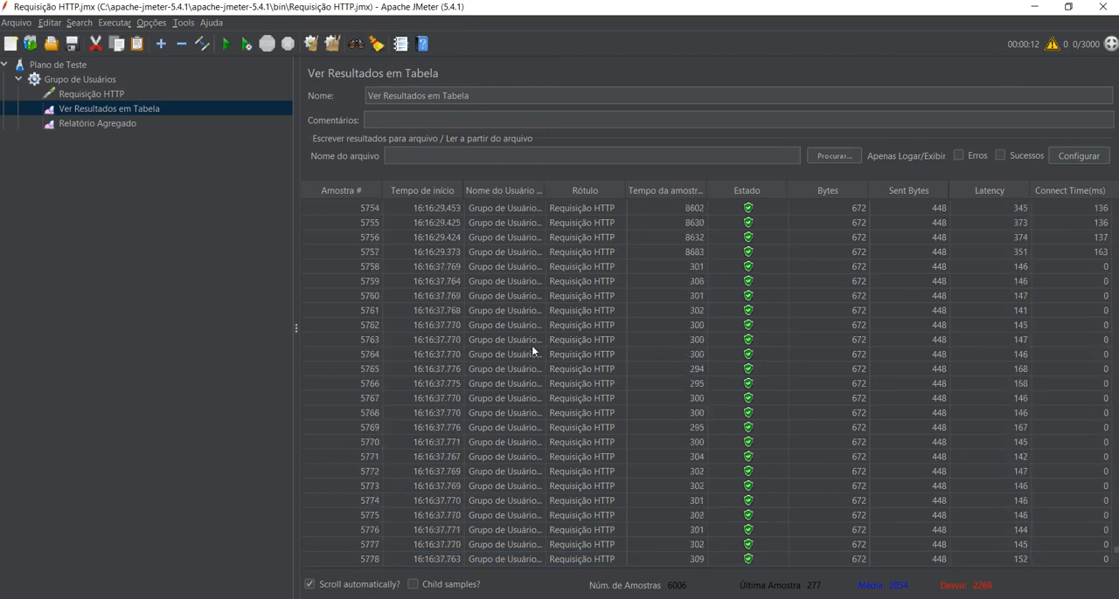
scroll(532, 345, up, 20)
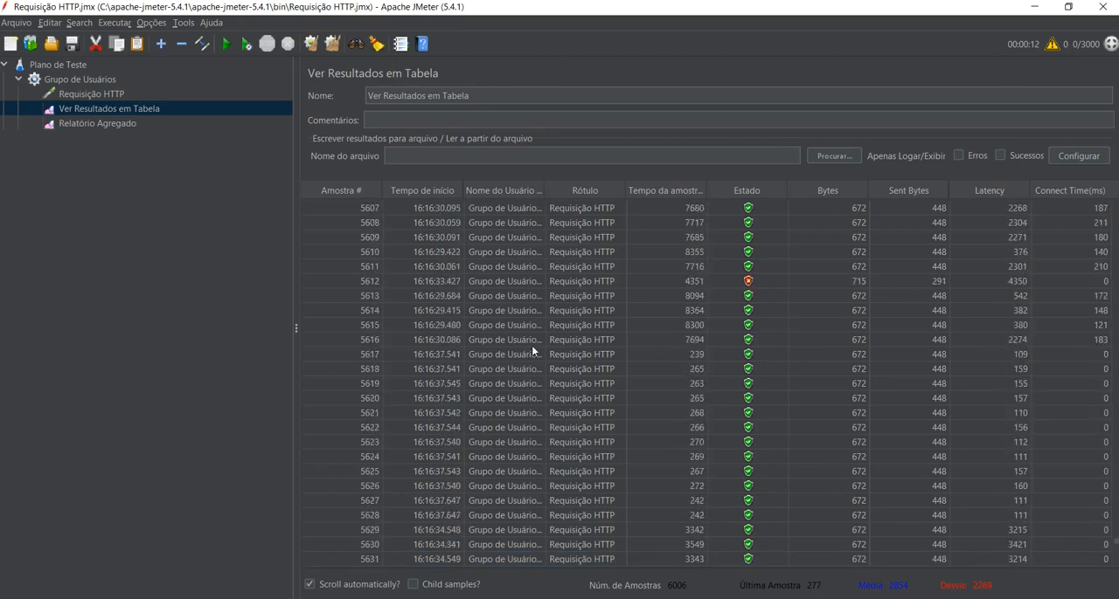
scroll(531, 345, down, 4)
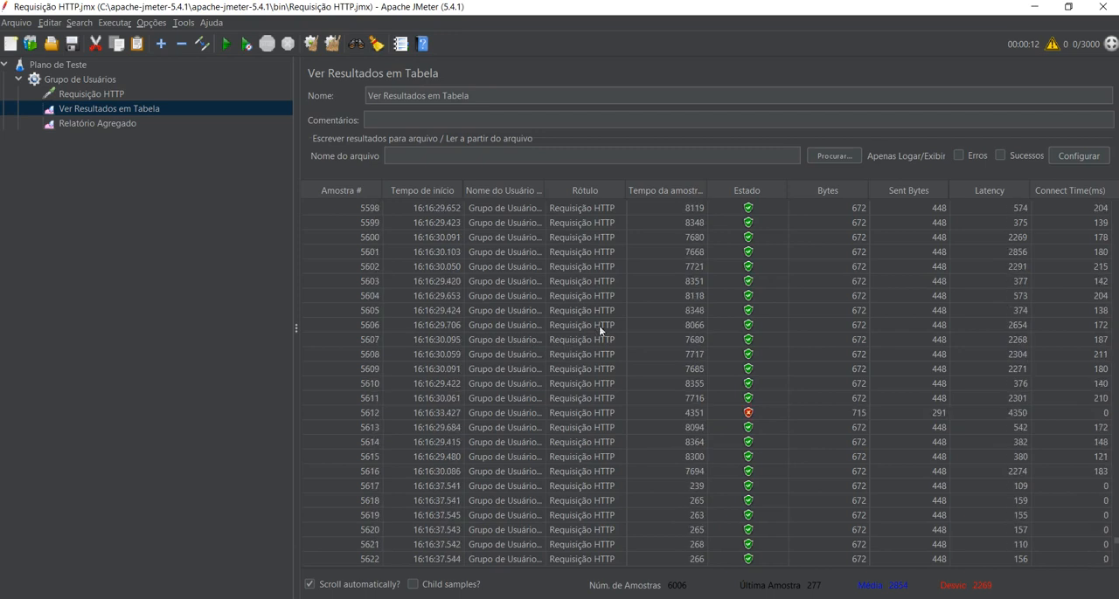
click(748, 413)
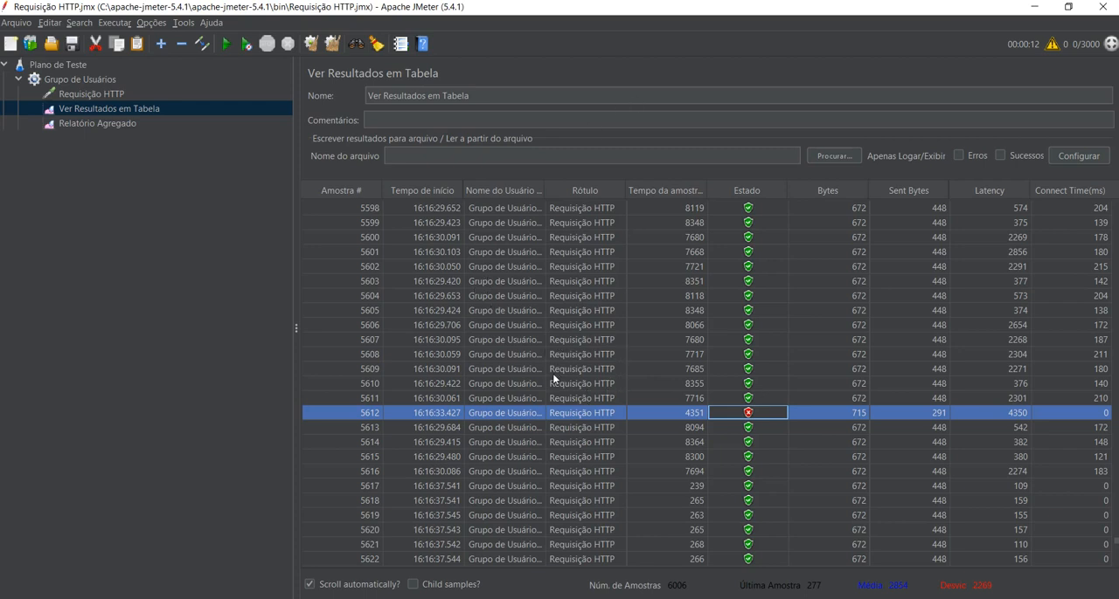
Check the total error percentage in Relatório Agregado and look for more failed requests in the results table.
click(88, 123)
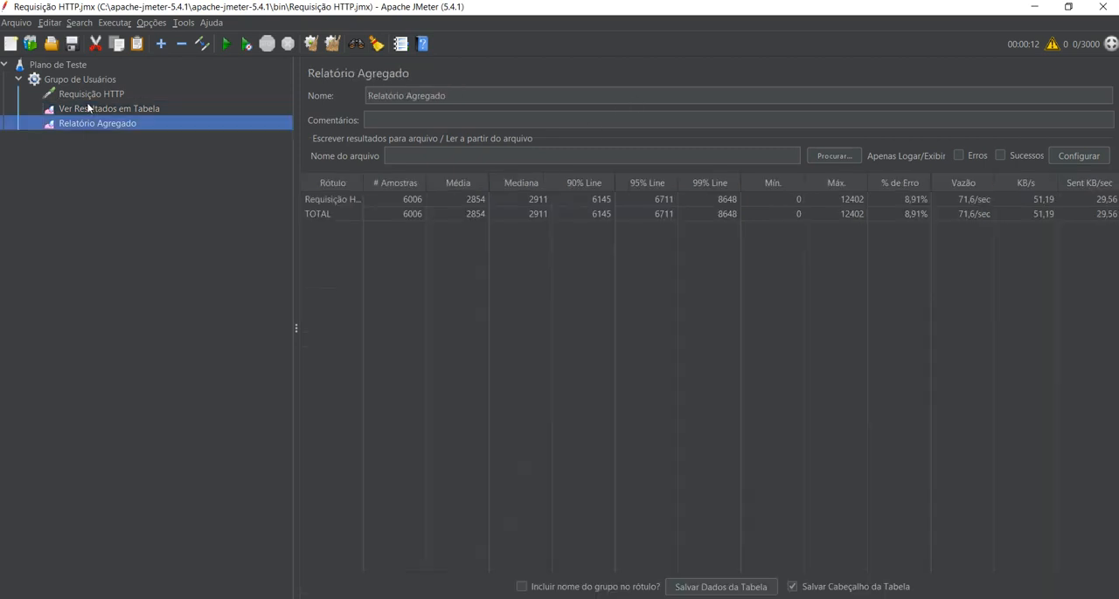
click(896, 215)
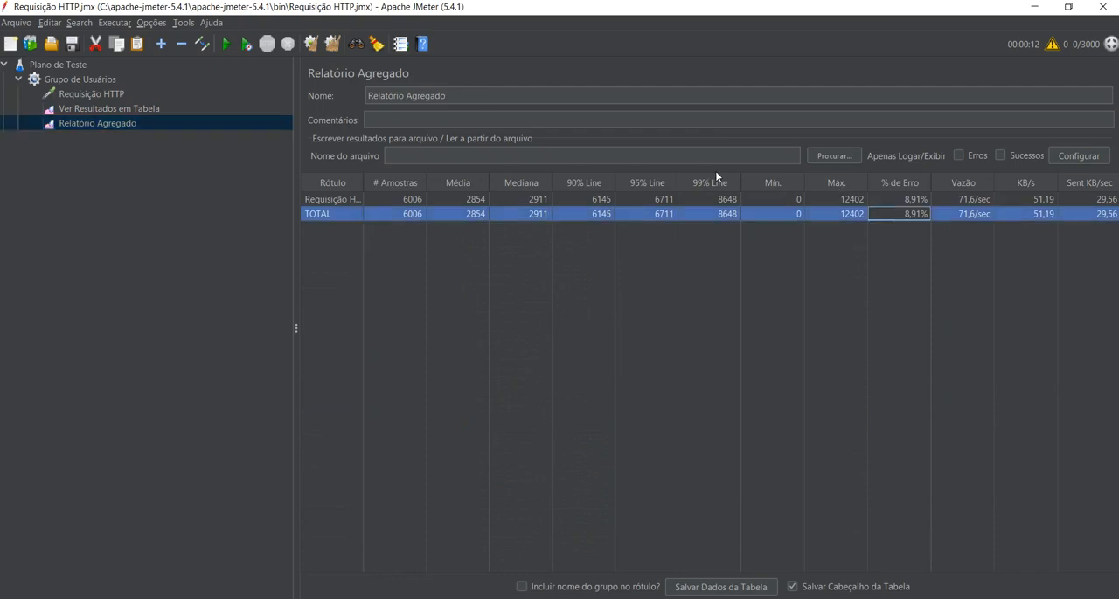
click(78, 108)
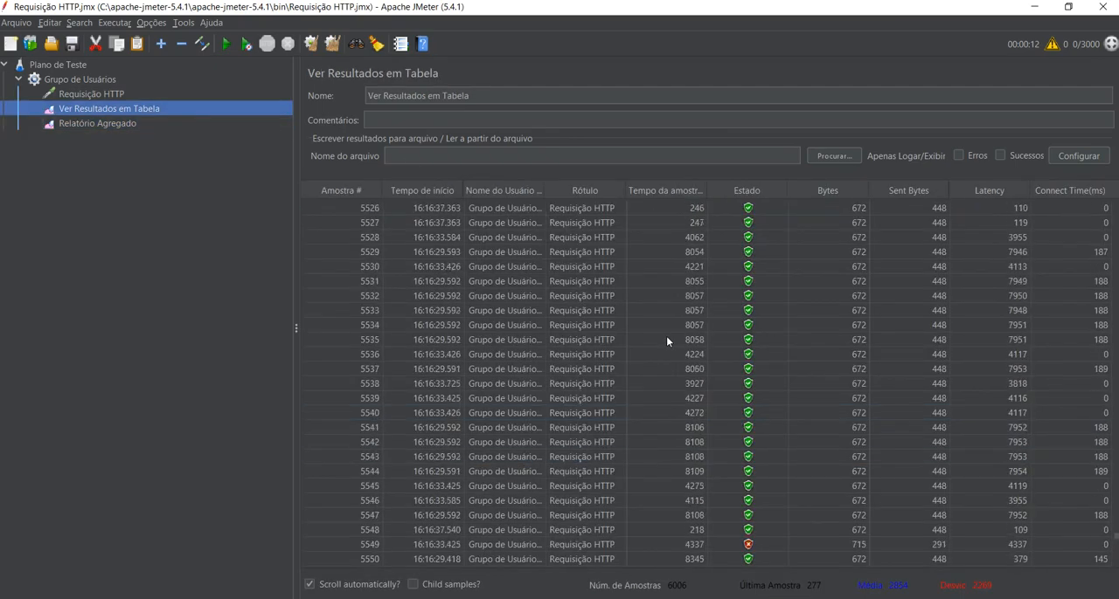
click(747, 413)
scroll(747, 412, up, 20)
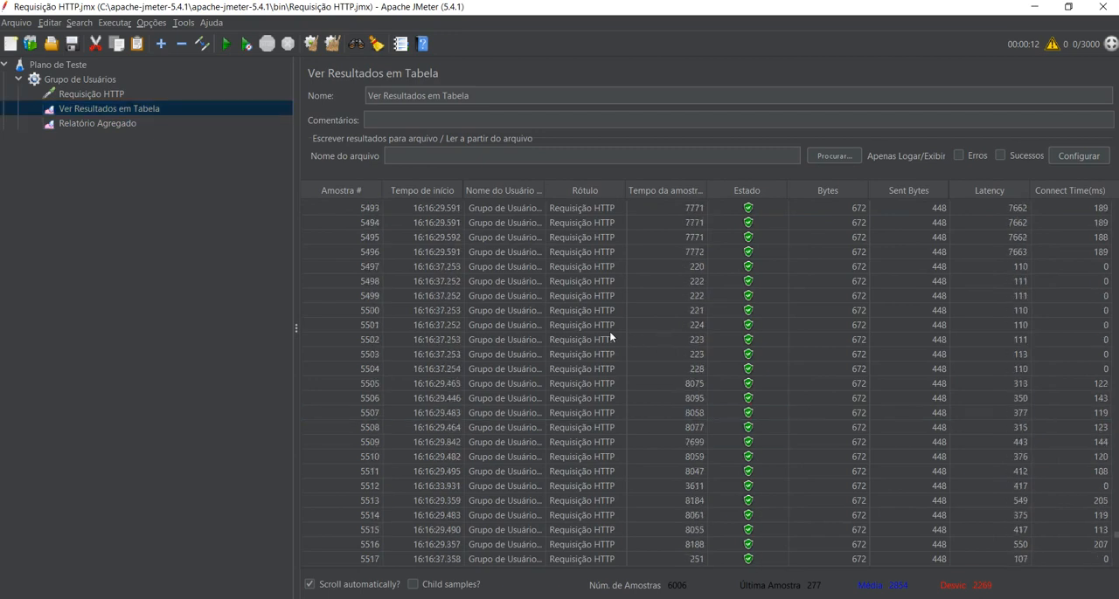
Look further back through the results table for failed requests and reopen the Relatório Agregado listener.
scroll(609, 331, up, 20)
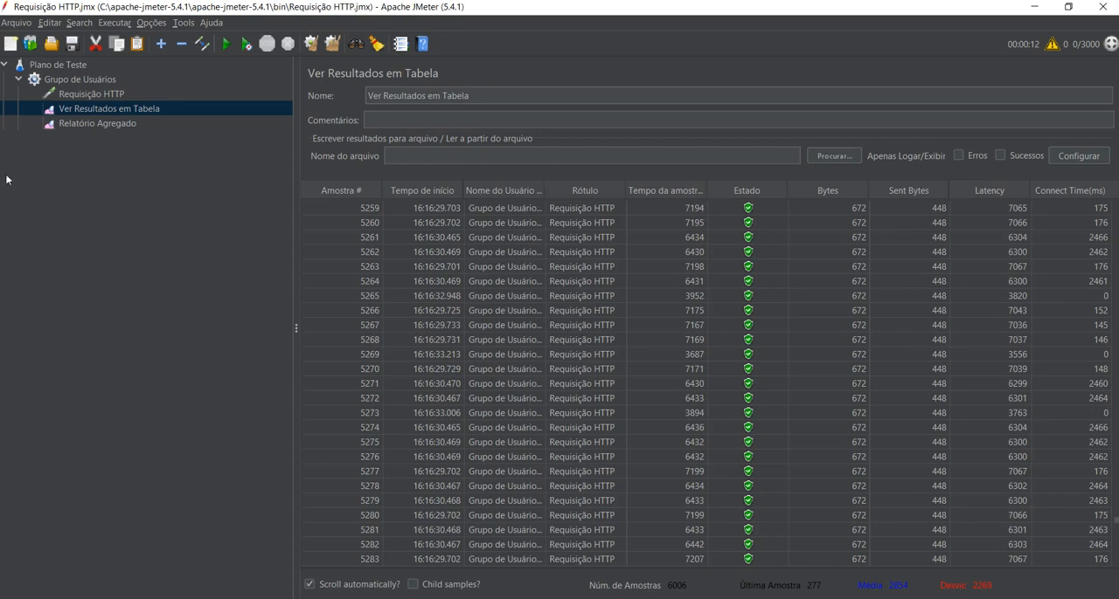
click(87, 122)
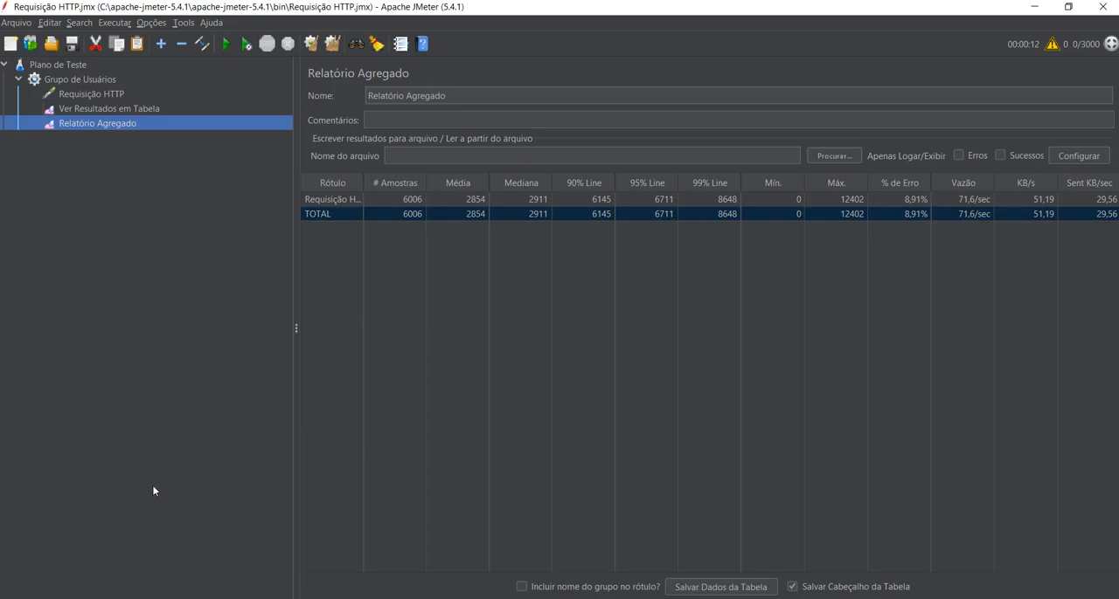
Switch to Opera, open the web store's employee list with Listar Funcionários, and close the developer tools.
key(alt+Tab)
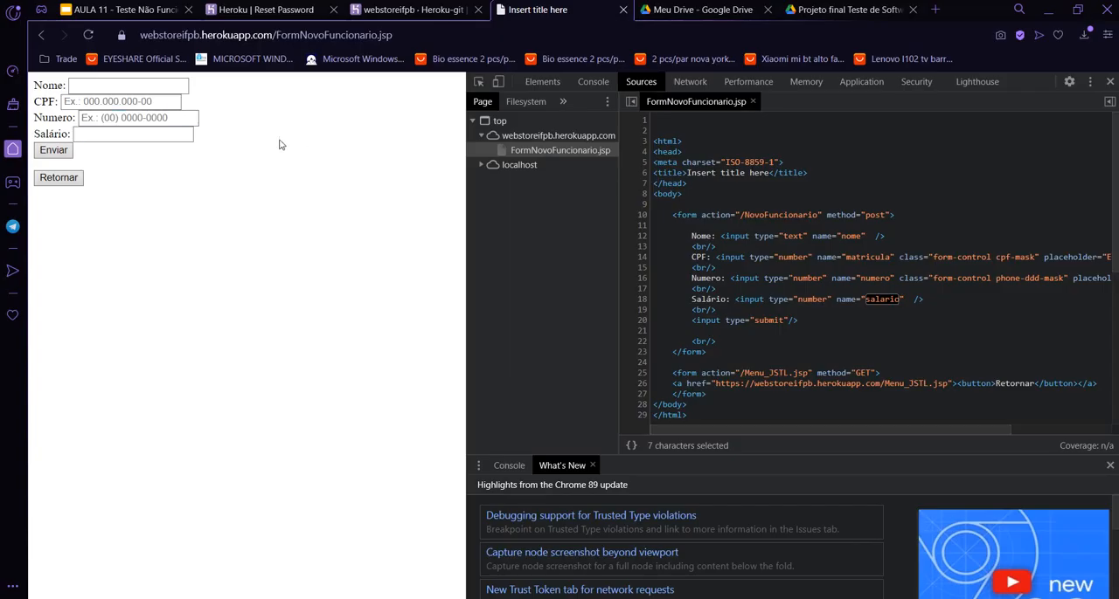
key(Return)
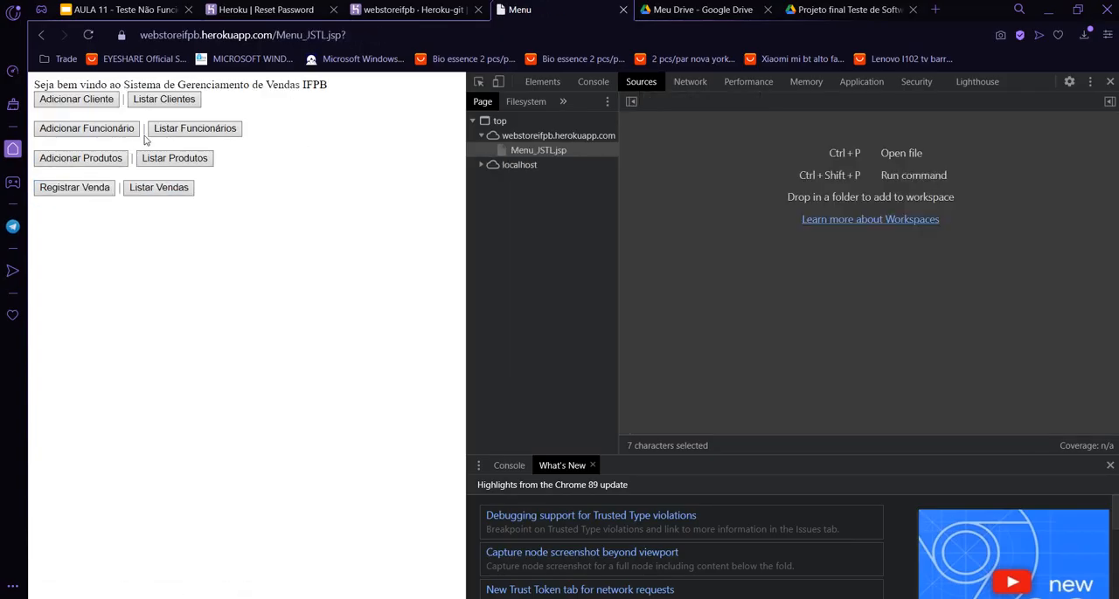
click(195, 128)
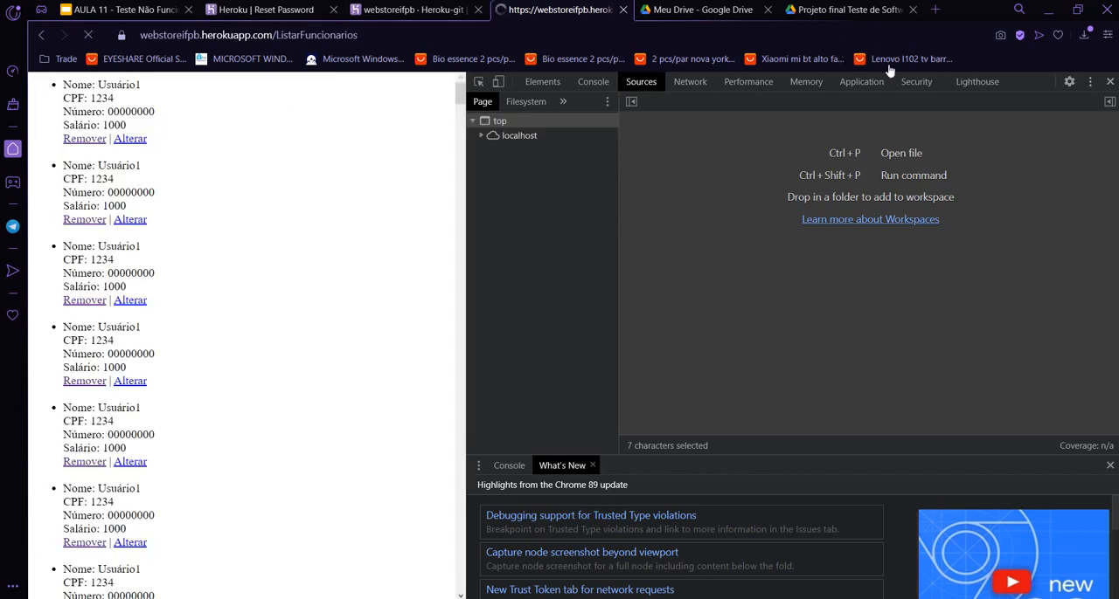
key(F12)
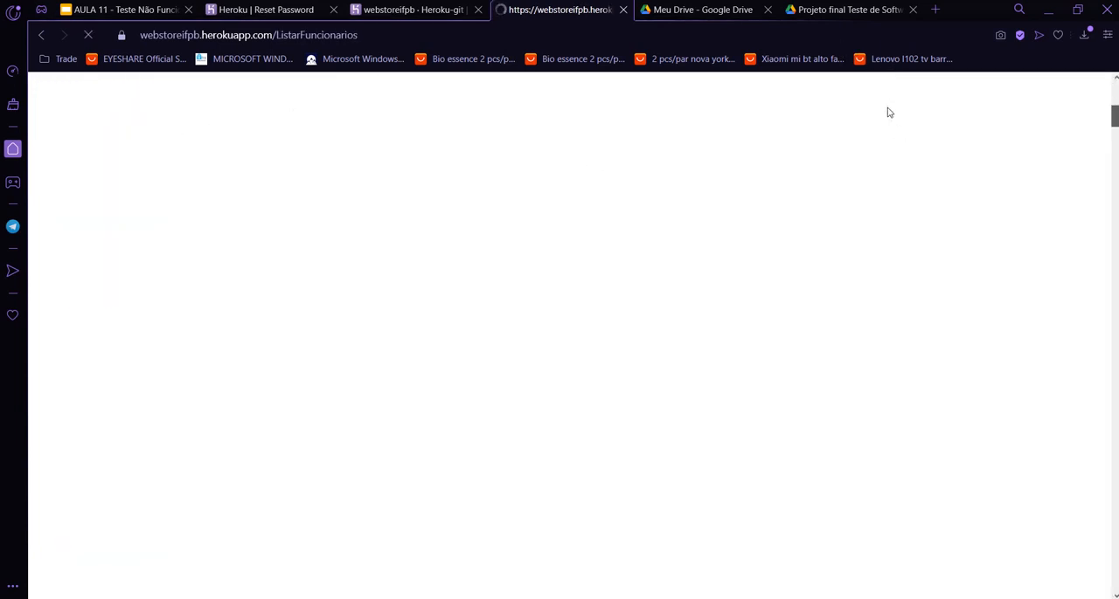
Look through the employee records and search the page for Usuário1 to count the registered entries.
scroll(734, 302, down, 5)
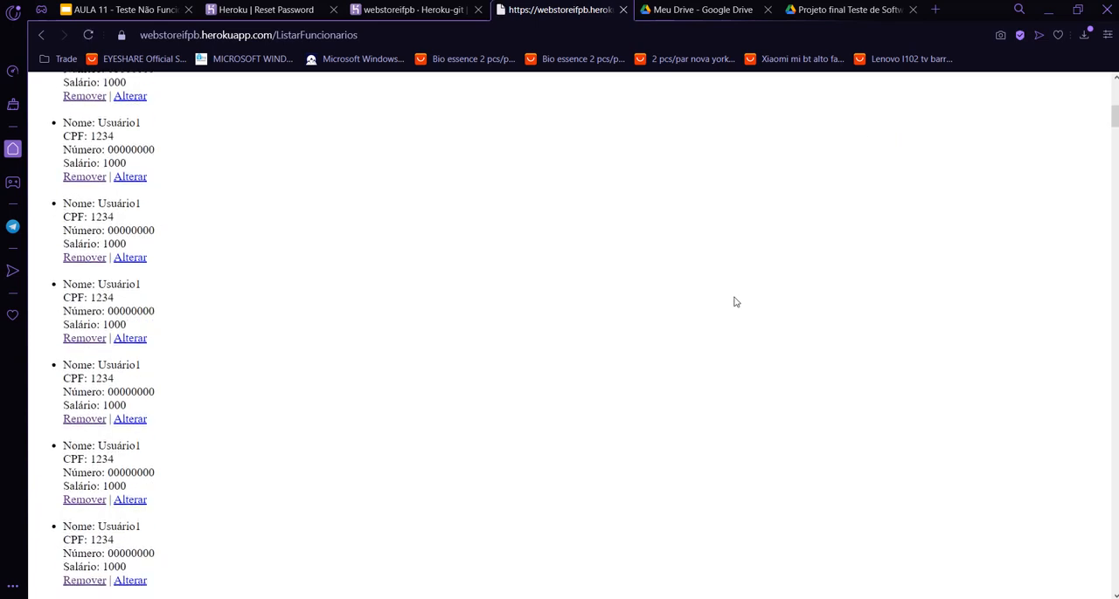
scroll(734, 303, down, 2)
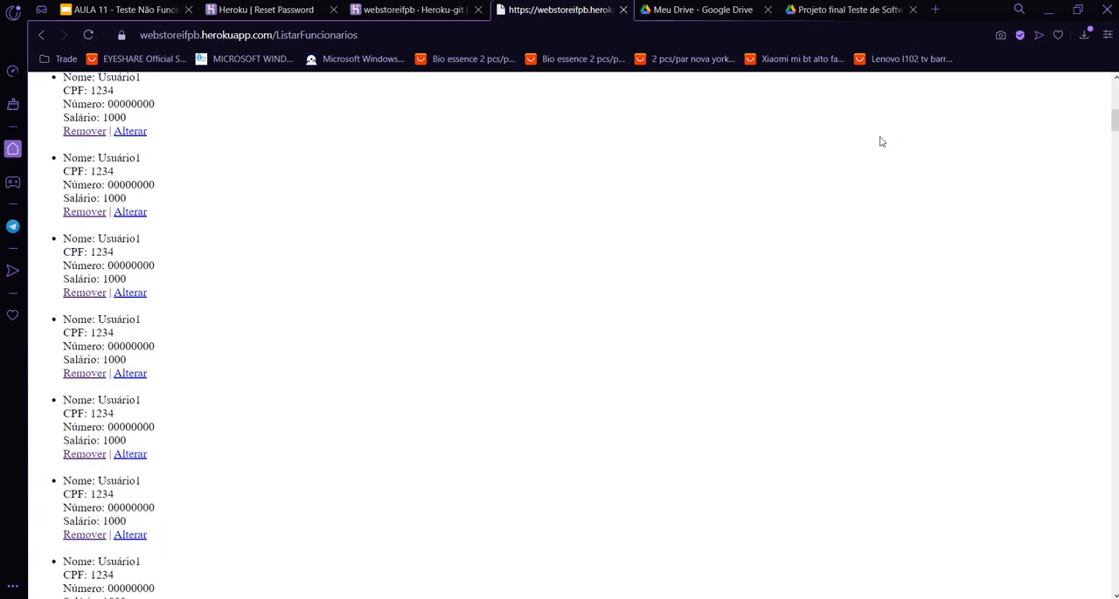
scroll(716, 243, down, 2)
scroll(715, 243, down, 1)
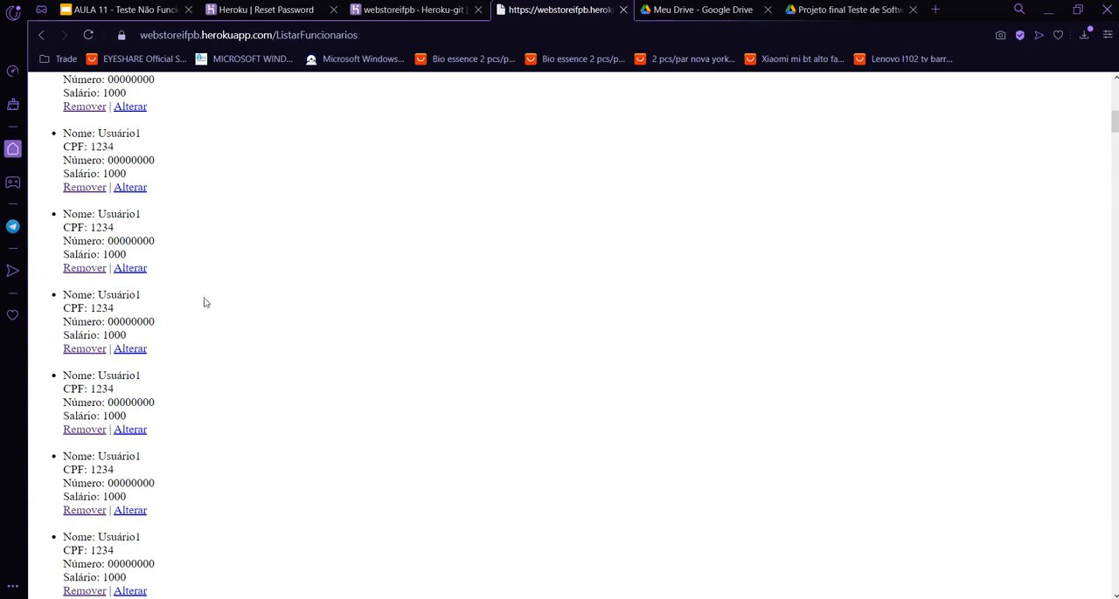
drag(98, 376, 141, 376)
key(ctrl+c)
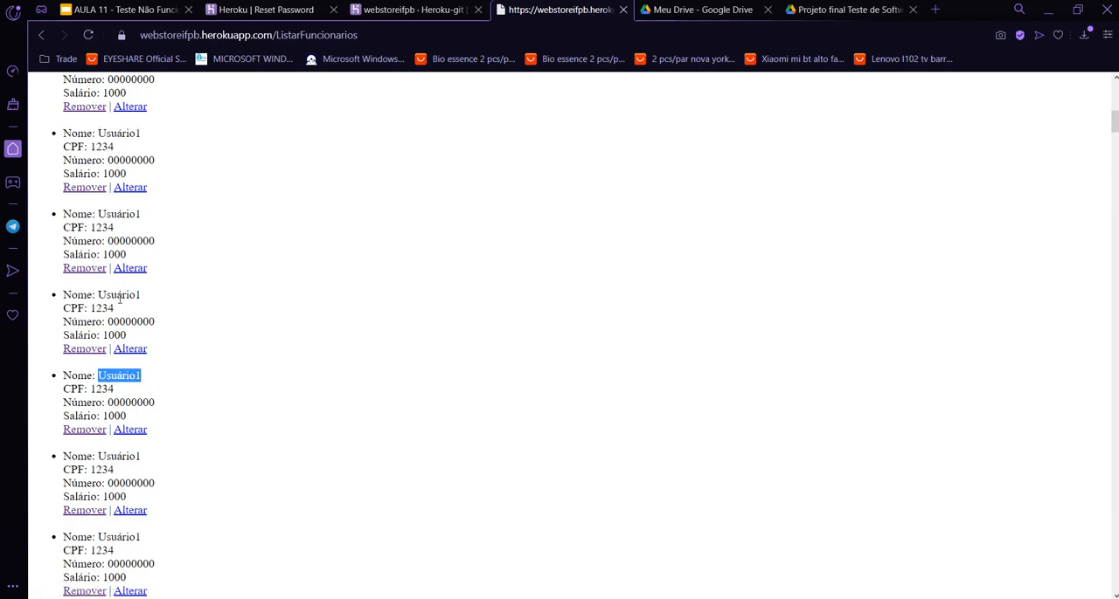
click(248, 292)
key(ctrl+f)
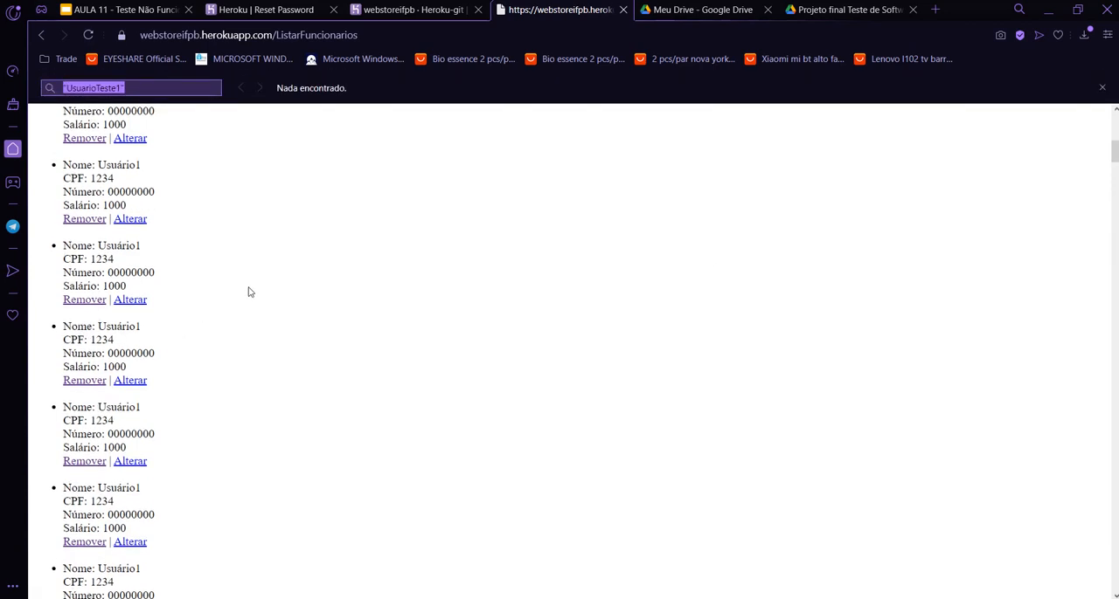
key(ctrl+v)
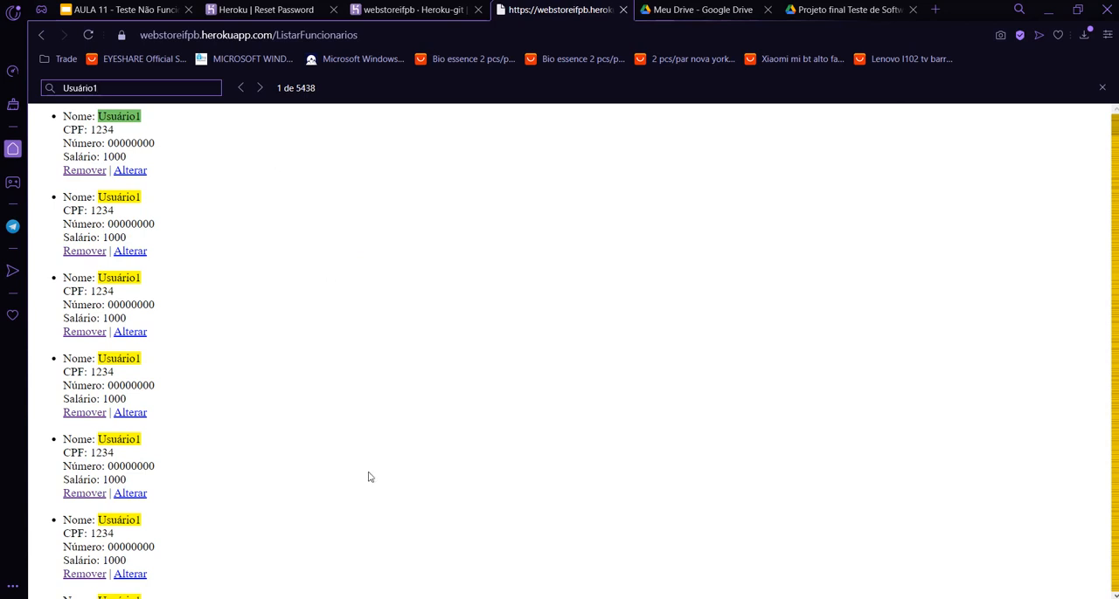
Switch to JMeter and open the initialization time in Grupo de Usuários for editing.
key(alt+Tab)
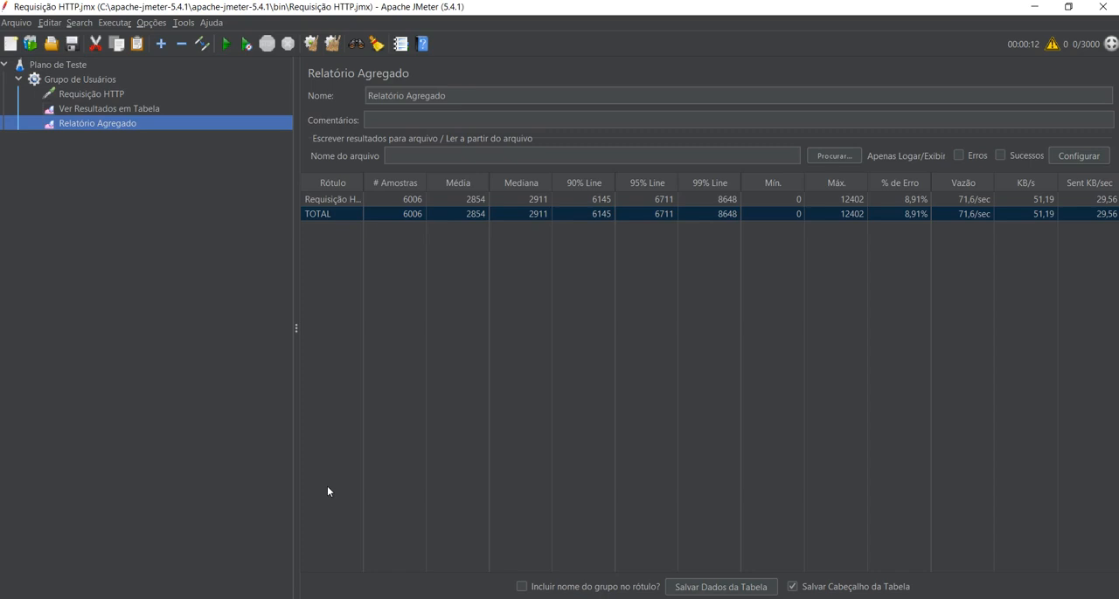
click(76, 77)
drag(488, 234, 382, 187)
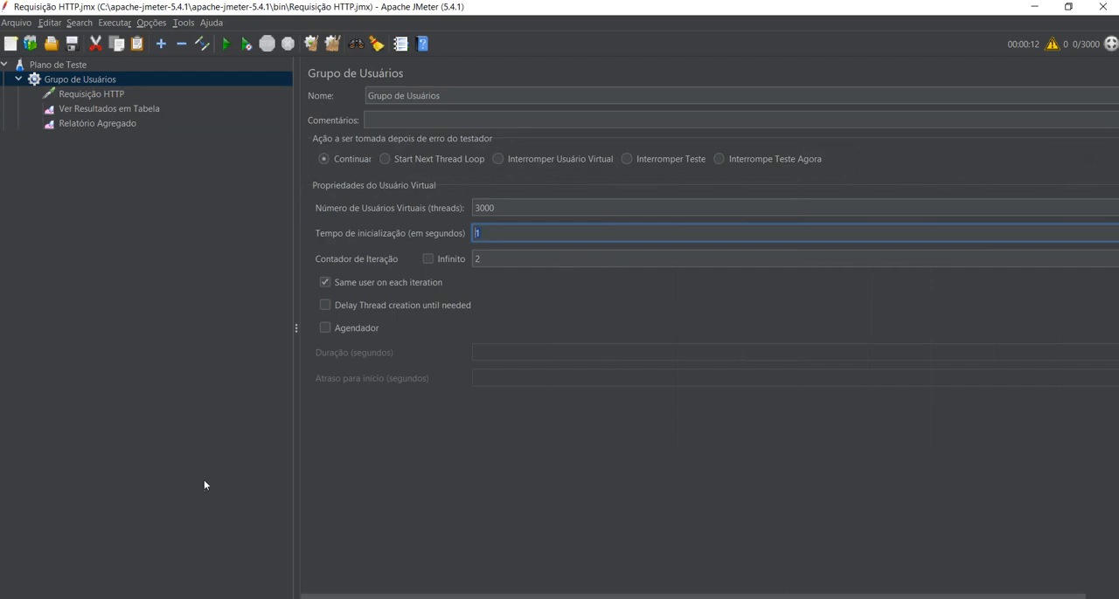
Switch to Opera and reload the web store's employee list.
mouse_move(158, 598)
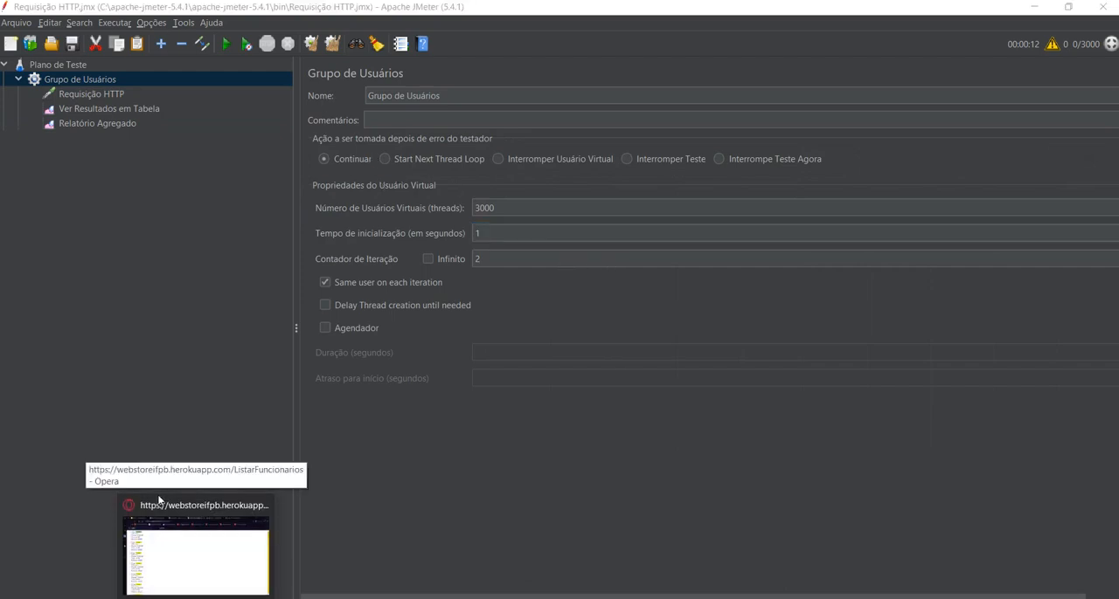
click(192, 551)
key(F5)
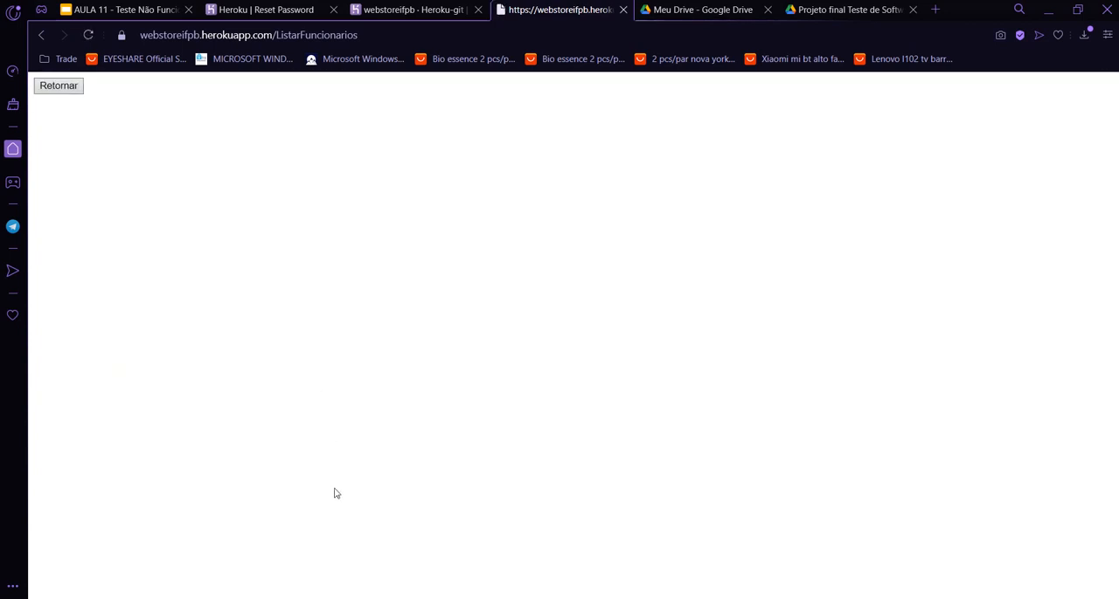
Switch to JMeter and set the initialization time of Grupo de Usuários to 60 seconds.
key(alt+Tab)
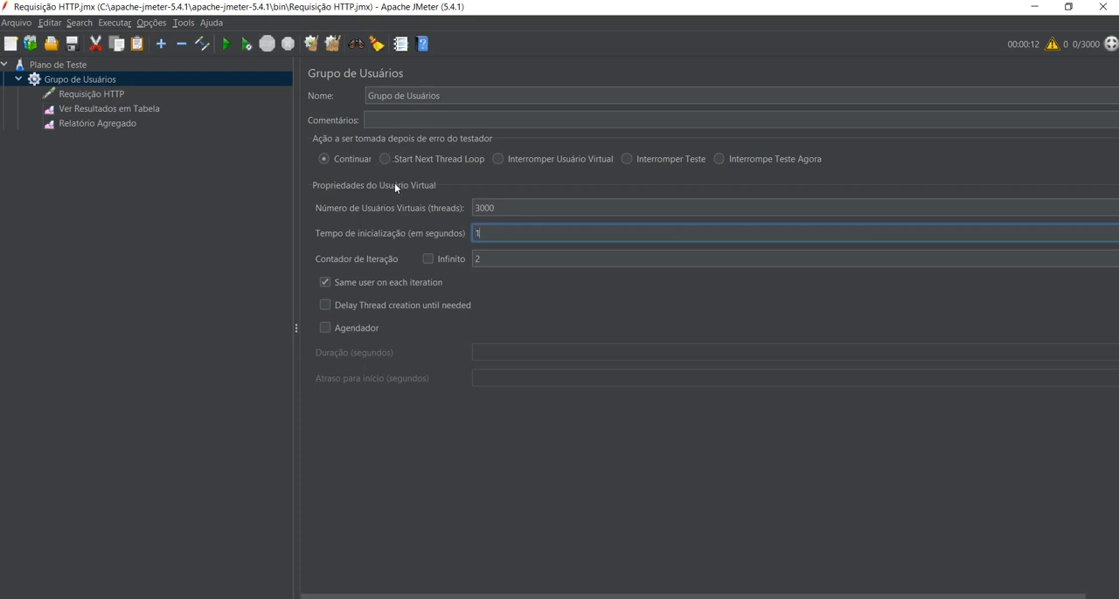
key(BackSpace)
text(60)
Rerun the test with Ver Resultados em Tabela open and look back through its latest samples.
click(135, 108)
key(Down)
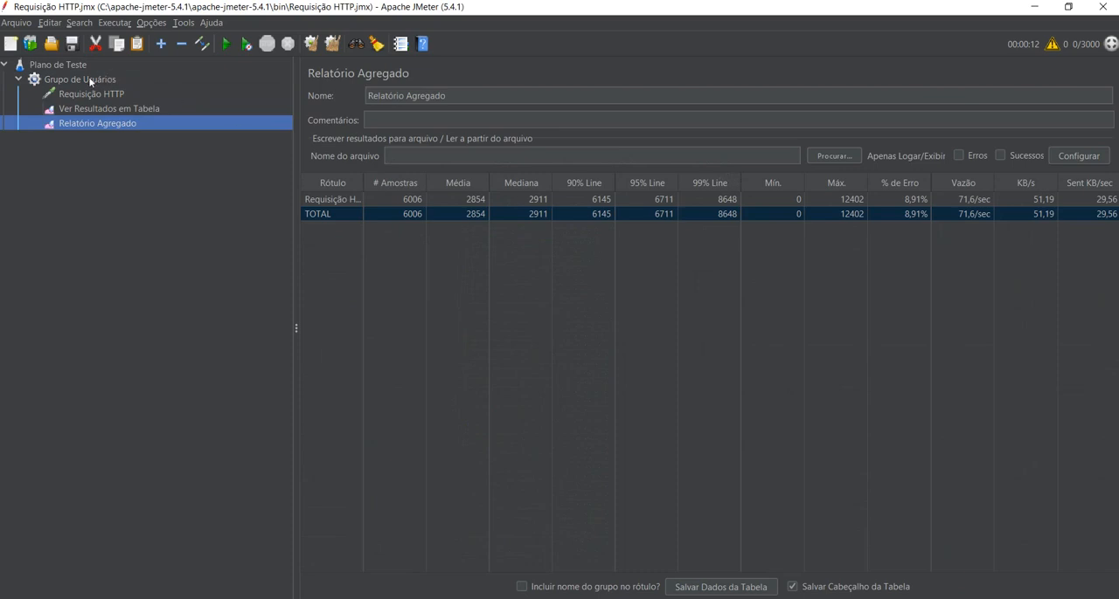
key(Up)
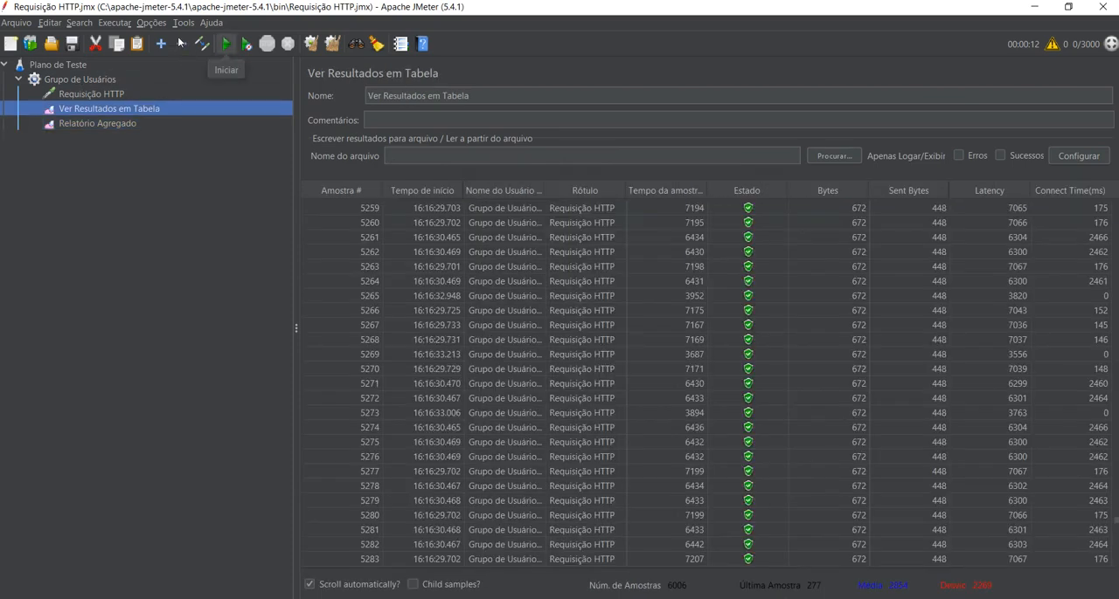
click(226, 44)
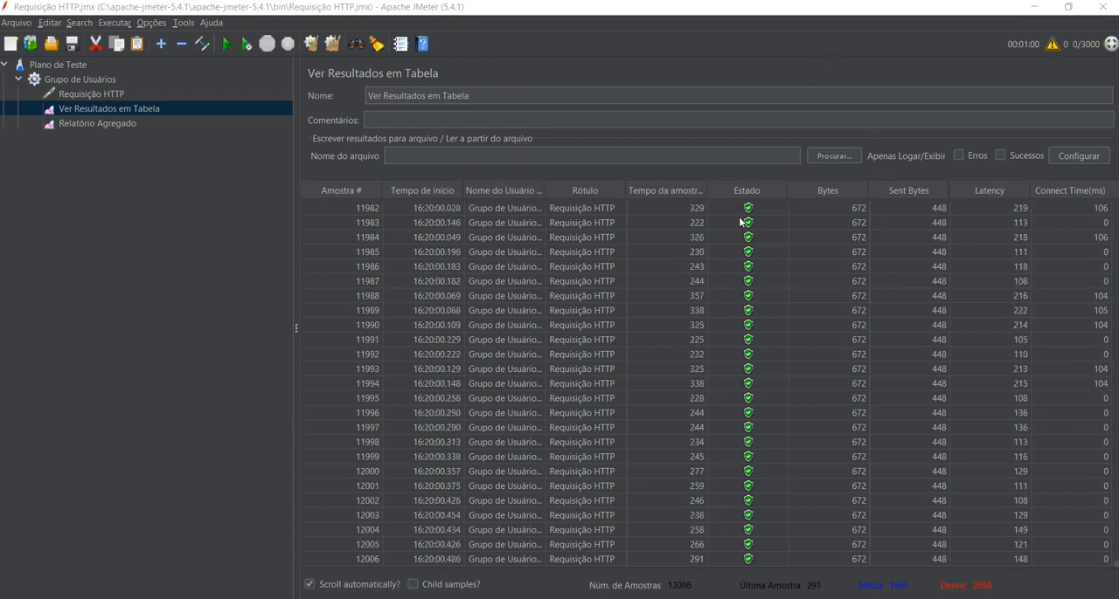
scroll(723, 220, up, 20)
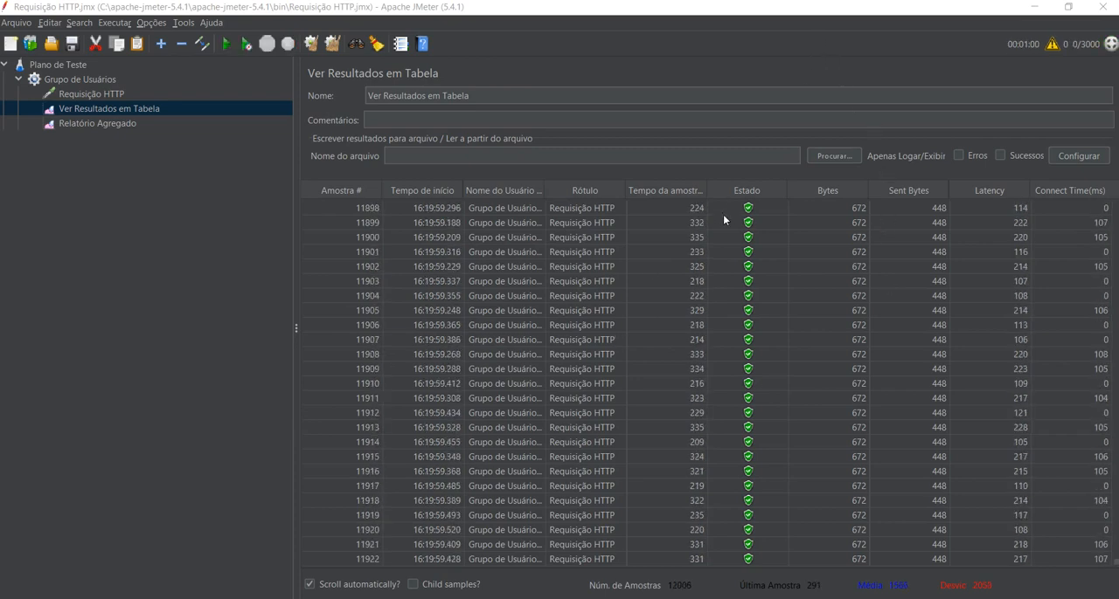
scroll(724, 220, up, 20)
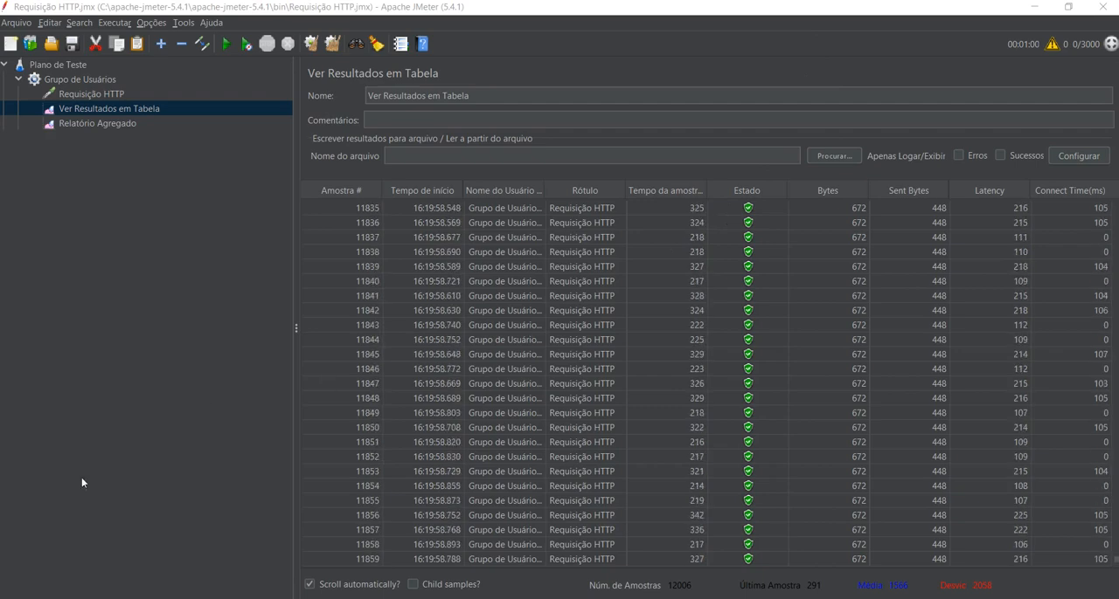
Switch to Opera, reload the employee list and count its Usuário1 entries with the page search.
click(155, 495)
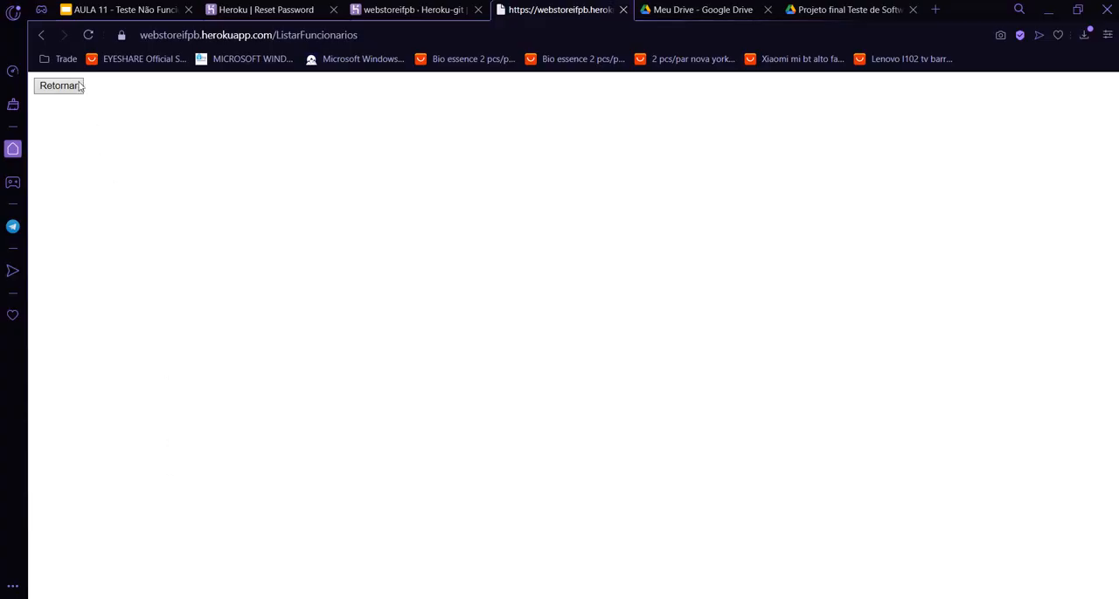
click(86, 35)
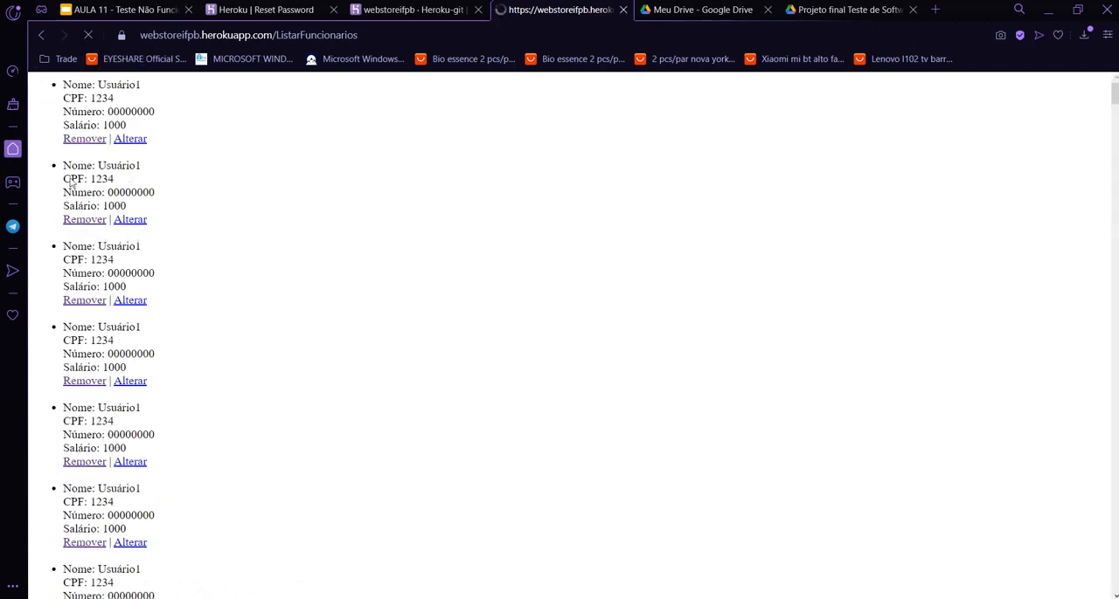
key(ctrl+f)
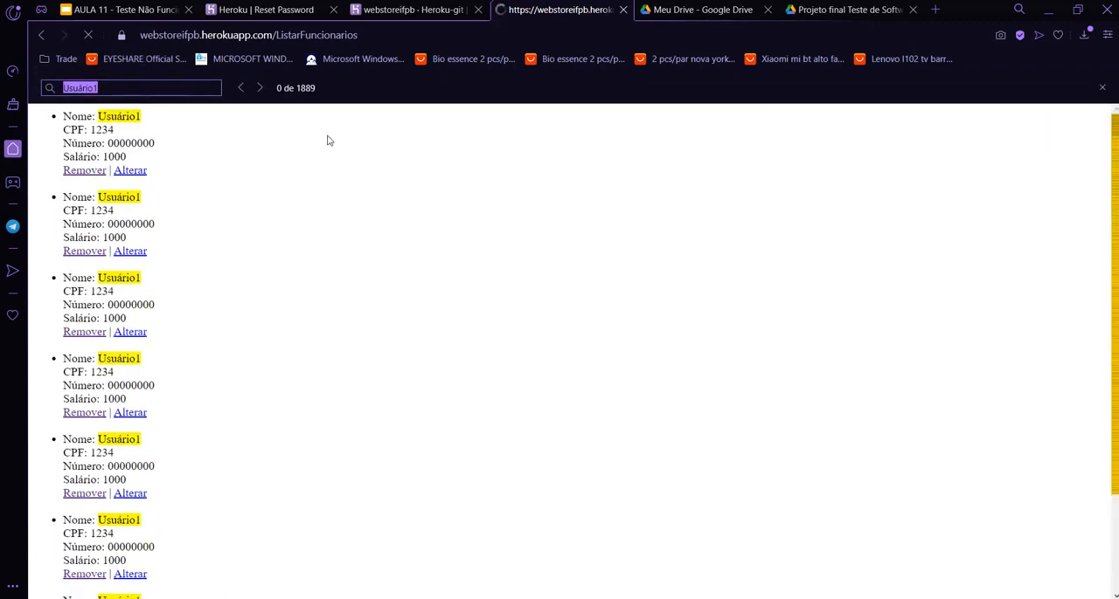
click(162, 90)
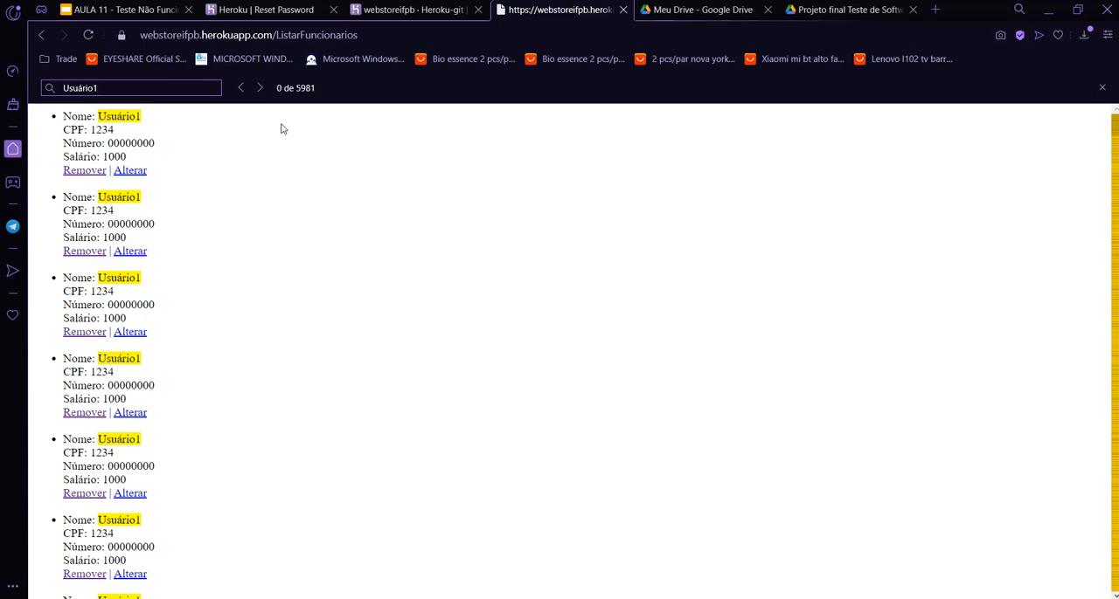
Switch to JMeter and check the sample count and total % de Erro in Relatório Agregado.
key(alt+Tab)
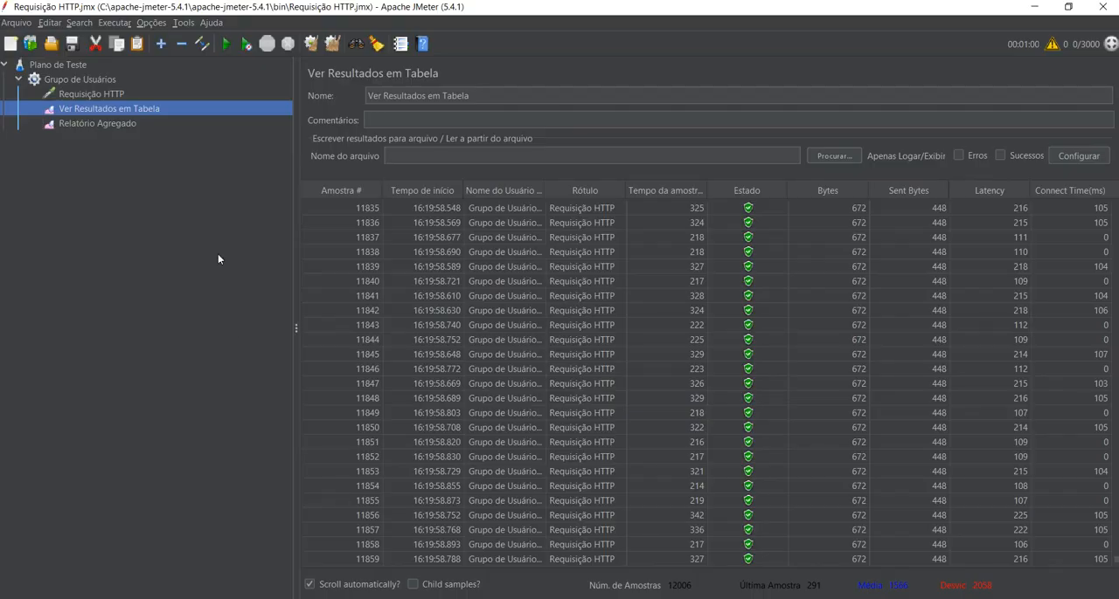
key(Down)
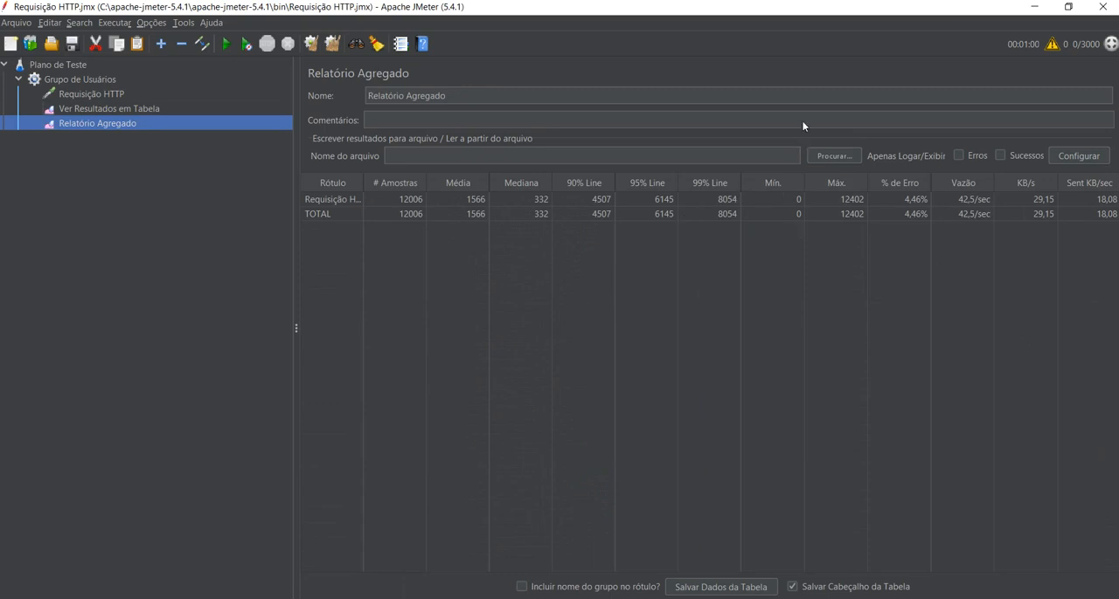
click(393, 200)
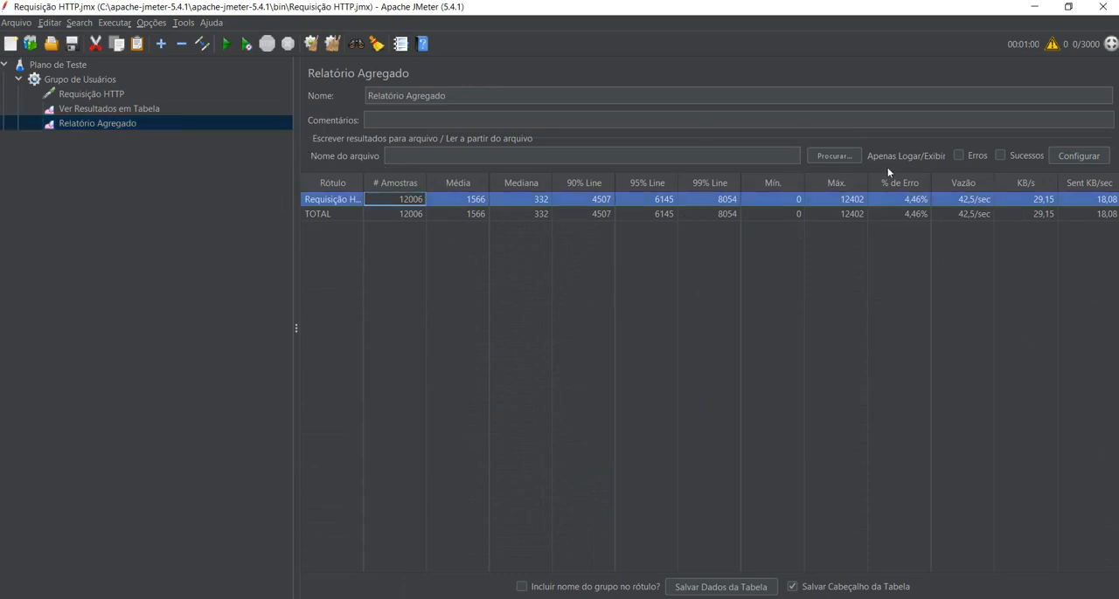
click(898, 214)
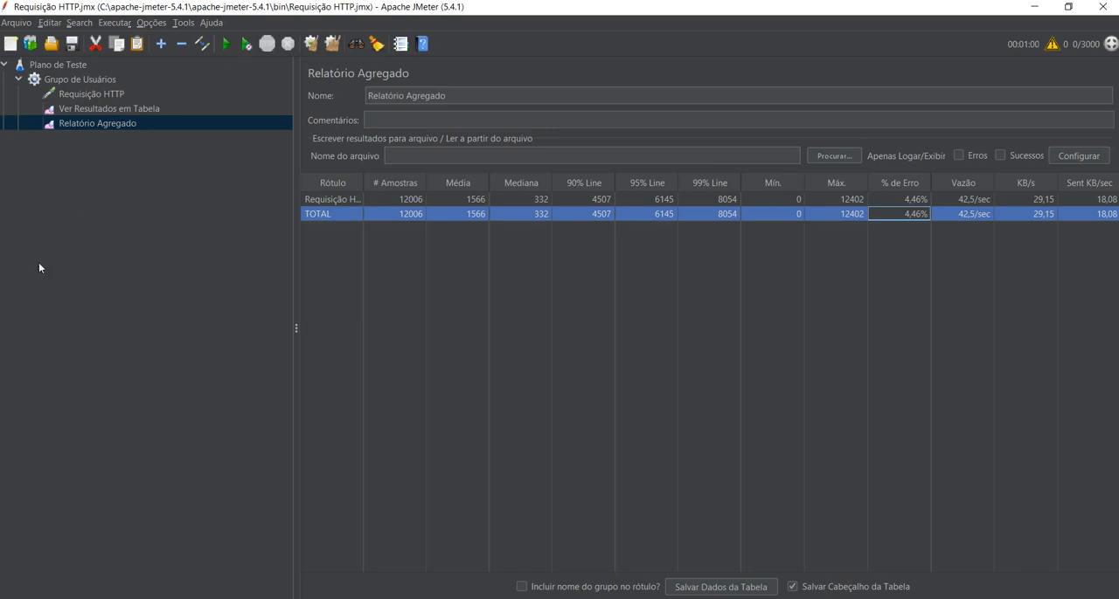
Open Ver Resultados em Tabela and examine the Estado of samples across the latest run.
click(79, 108)
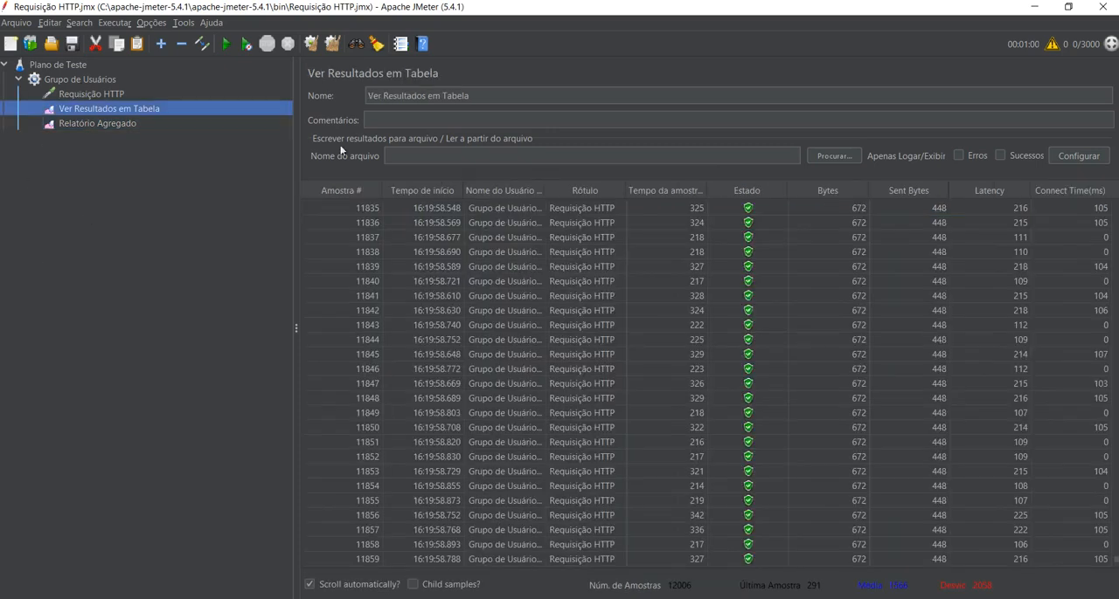
scroll(761, 285, up, 20)
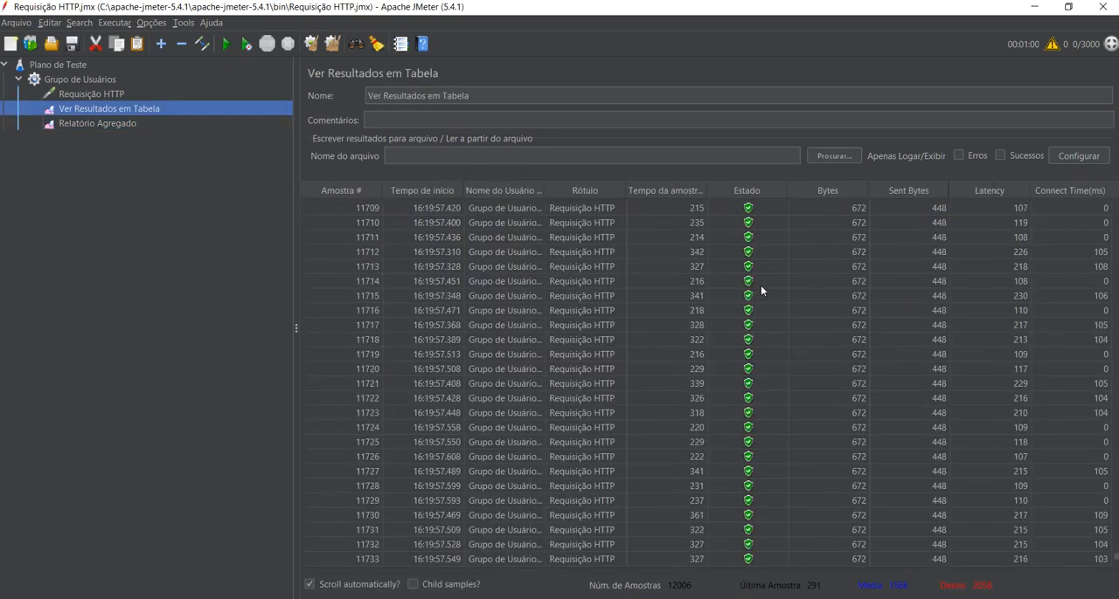
scroll(760, 285, up, 20)
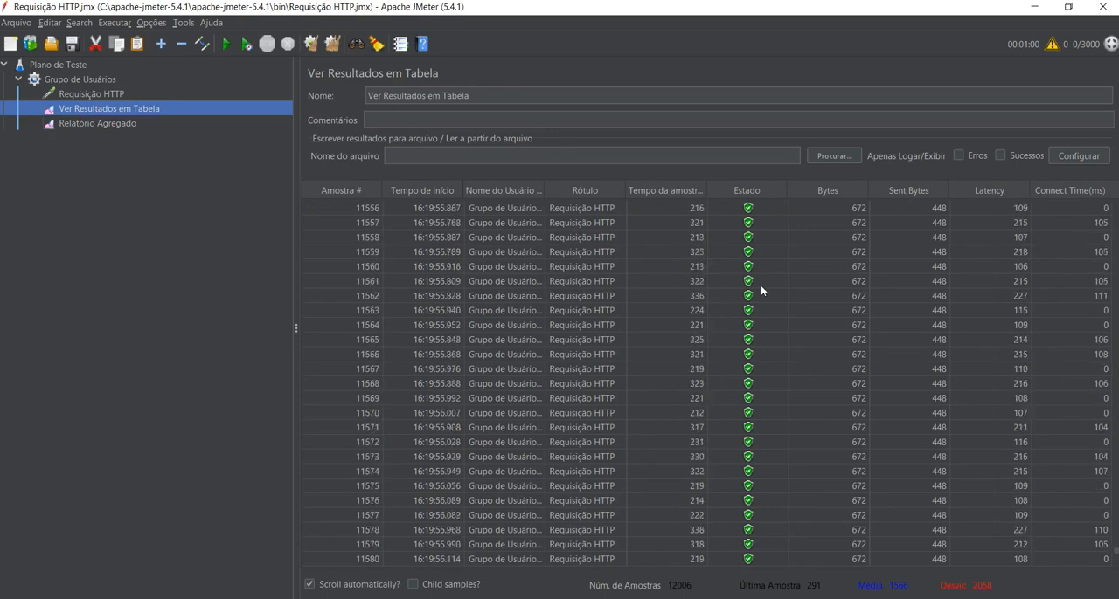
scroll(760, 284, up, 20)
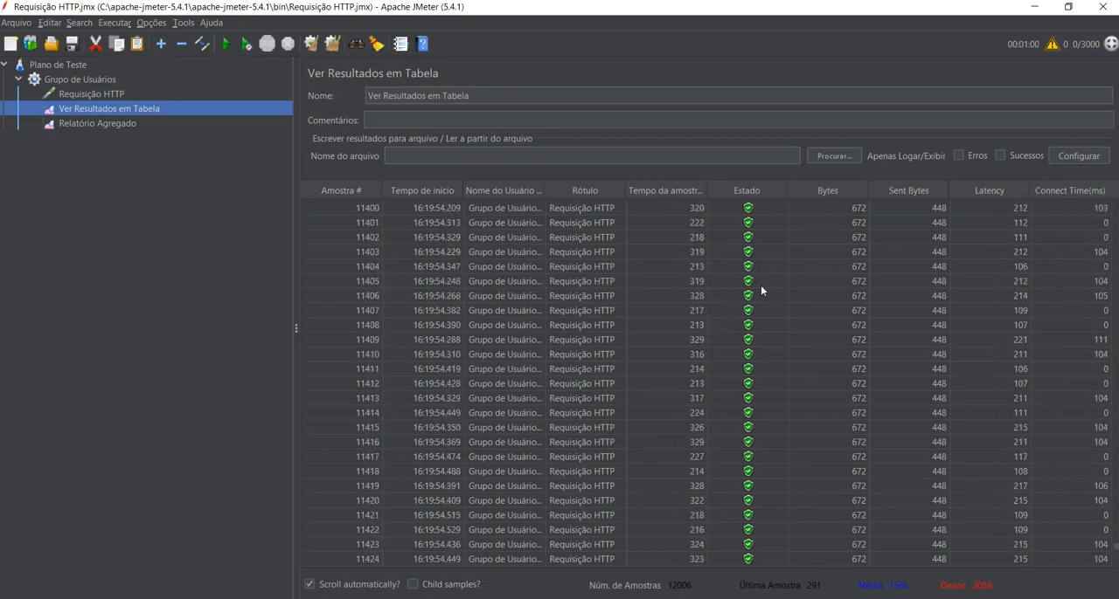
scroll(760, 285, up, 20)
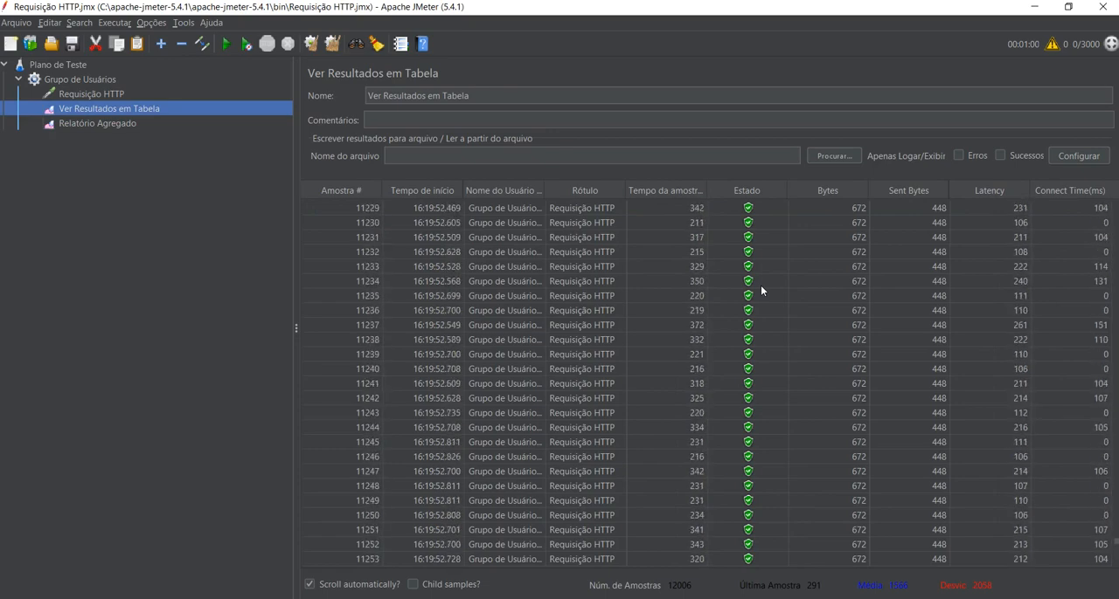
click(591, 239)
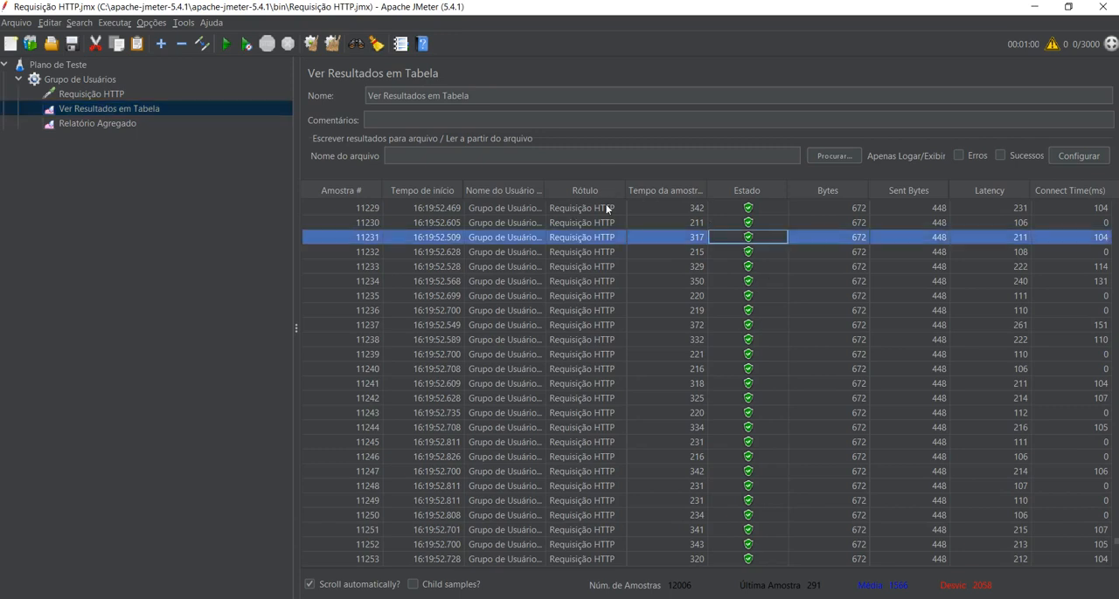
click(603, 252)
scroll(600, 296, up, 4)
scroll(599, 296, down, 9)
scroll(600, 299, down, 20)
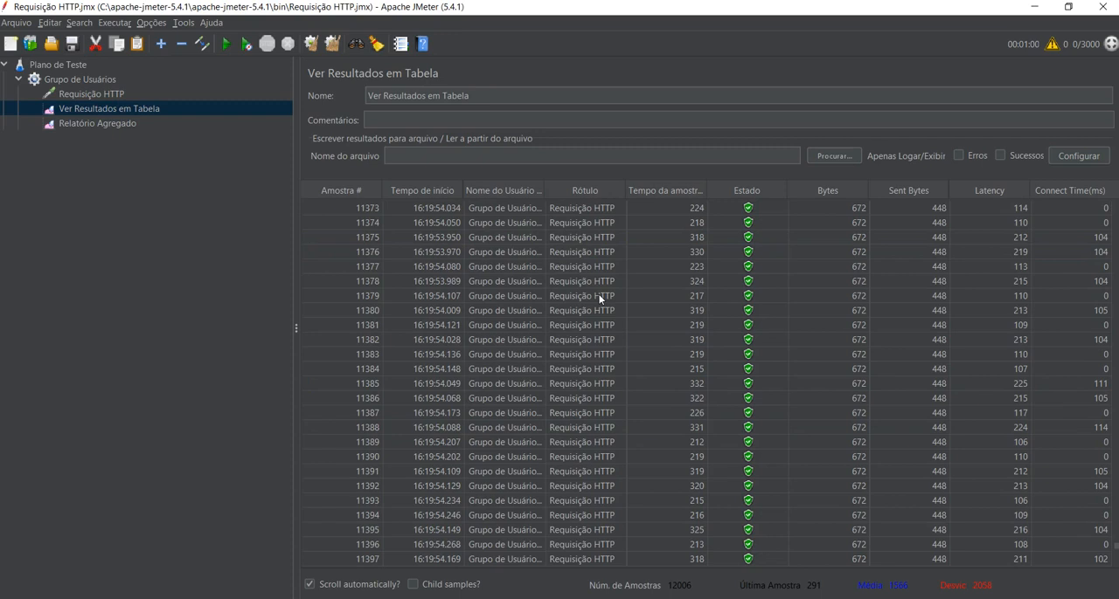
scroll(600, 299, down, 6)
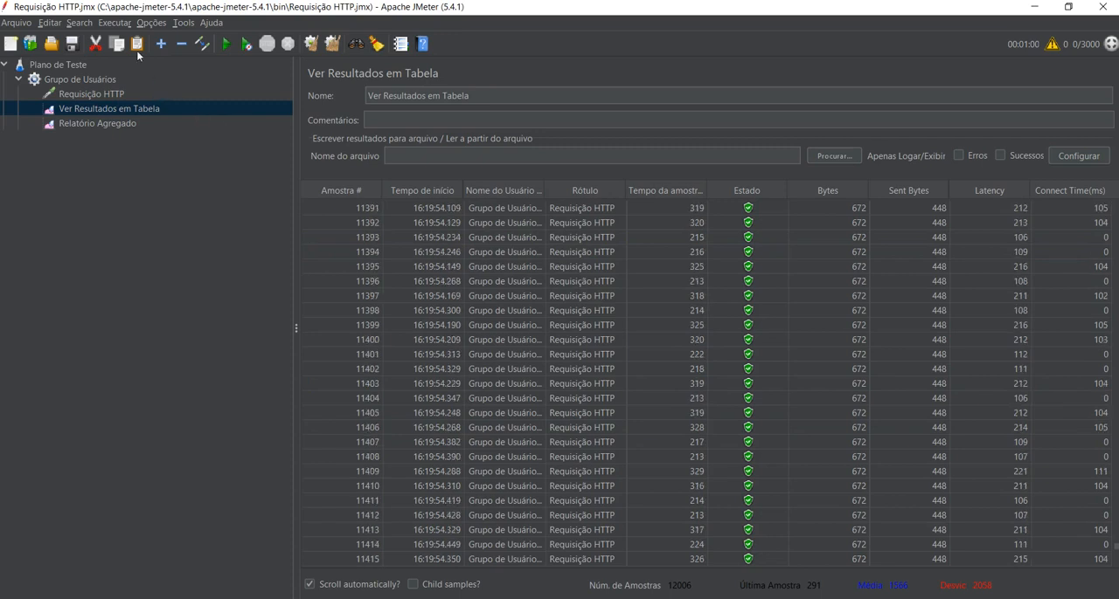
Review the initialization time in Grupo de Usuários and compare it with the results in Relatório Agregado.
click(105, 78)
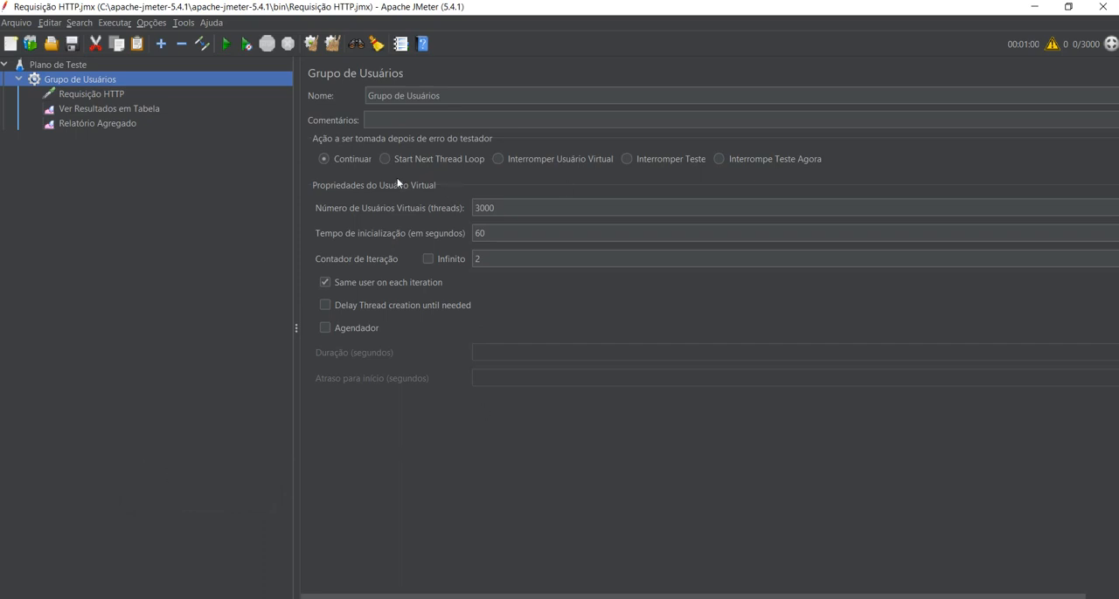
drag(487, 235, 376, 185)
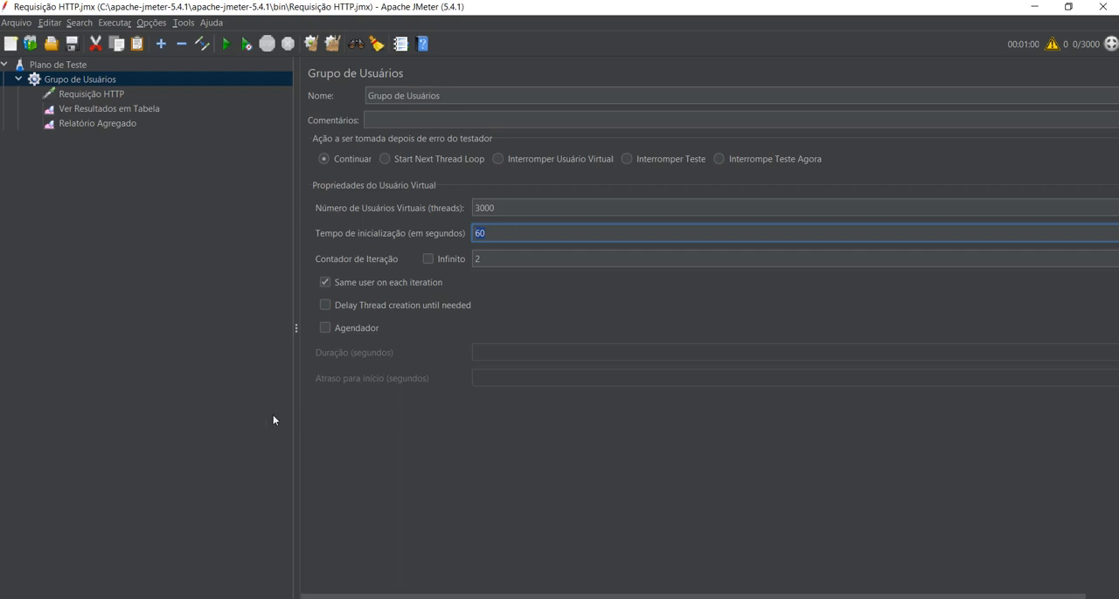
mouse_move(155, 496)
click(98, 123)
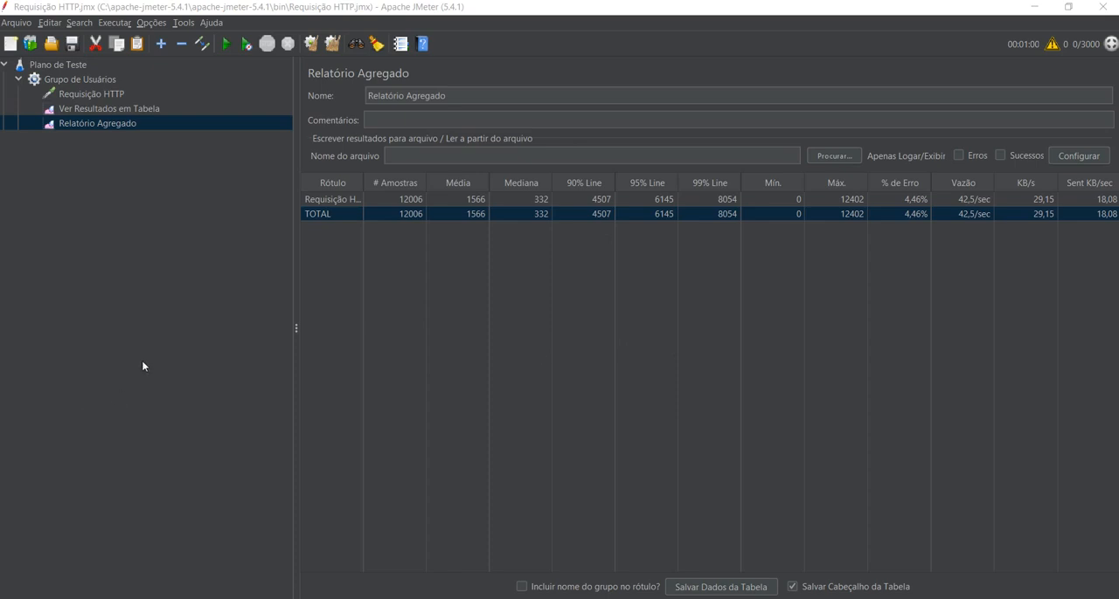
Set the number of virtual users in Grupo de Usuários to 10000.
click(91, 77)
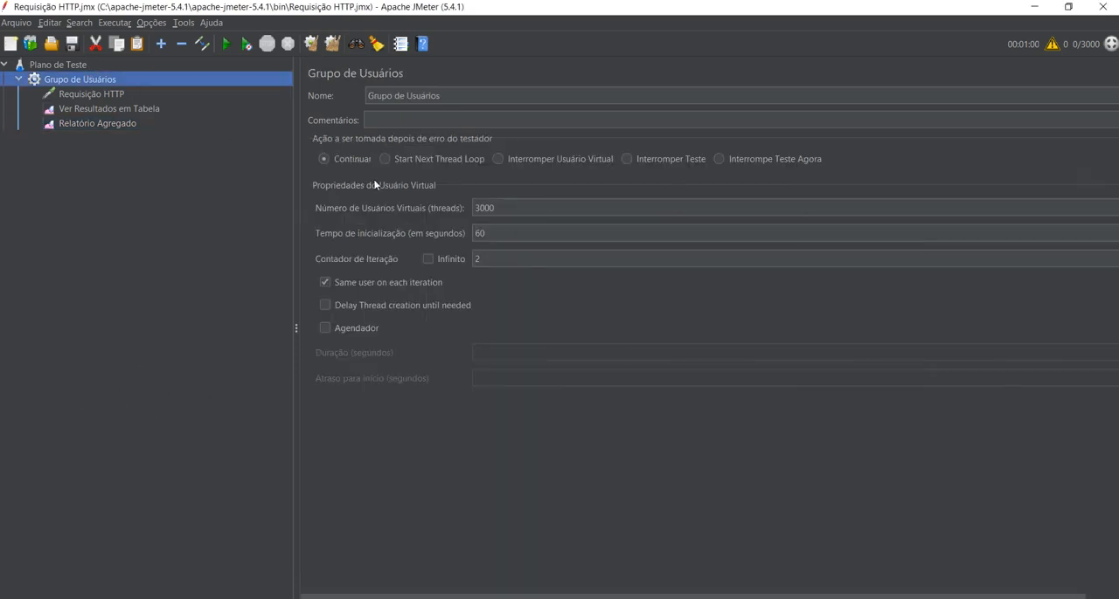
click(482, 207)
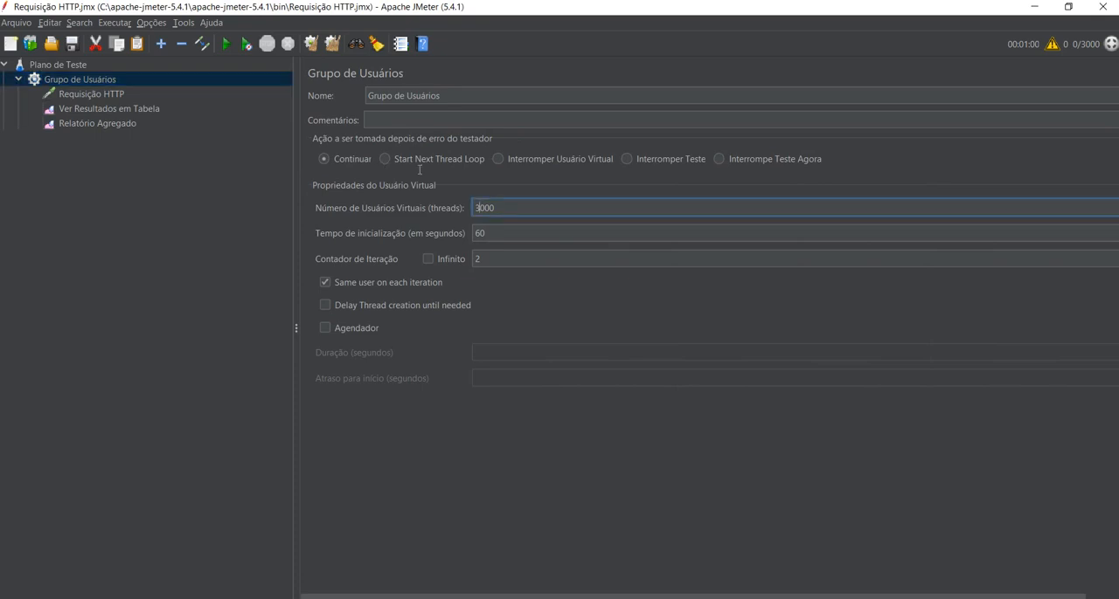
key(BackSpace)
text(0)
key(BackSpace)
text(1)
Set the initialization time to 360 seconds and run the test with Ver Resultados em Tabela open.
drag(488, 259, 404, 164)
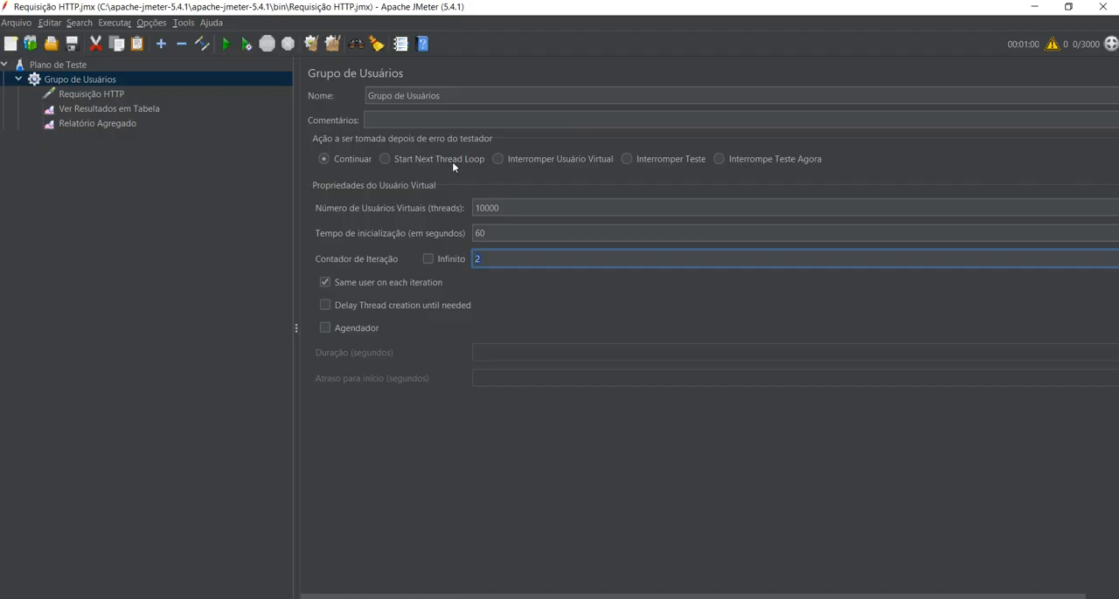
click(480, 234)
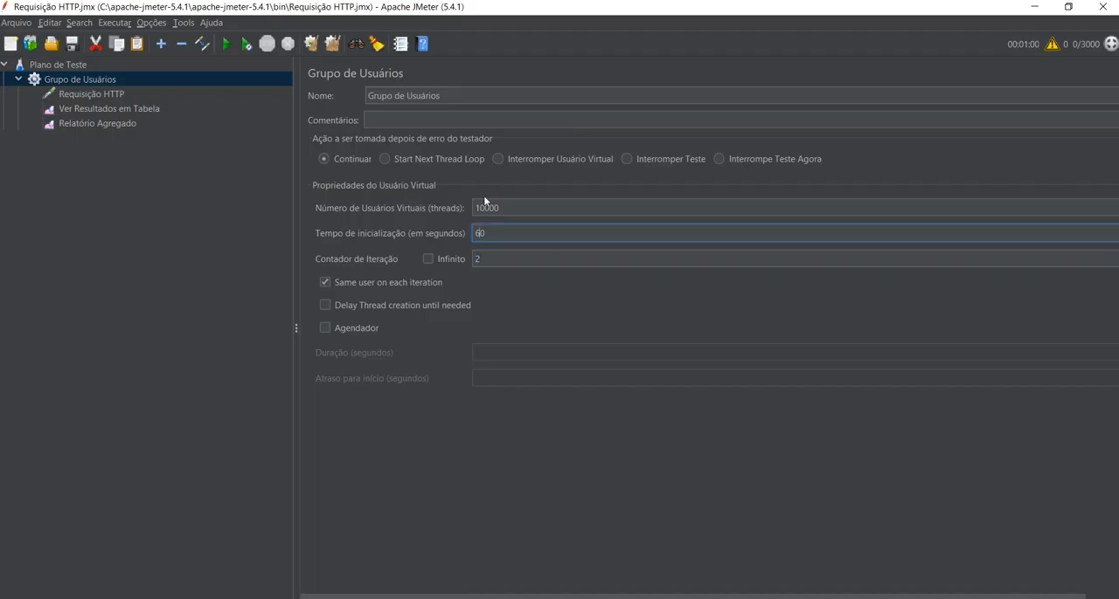
key(BackSpace)
text(36)
click(226, 44)
click(109, 108)
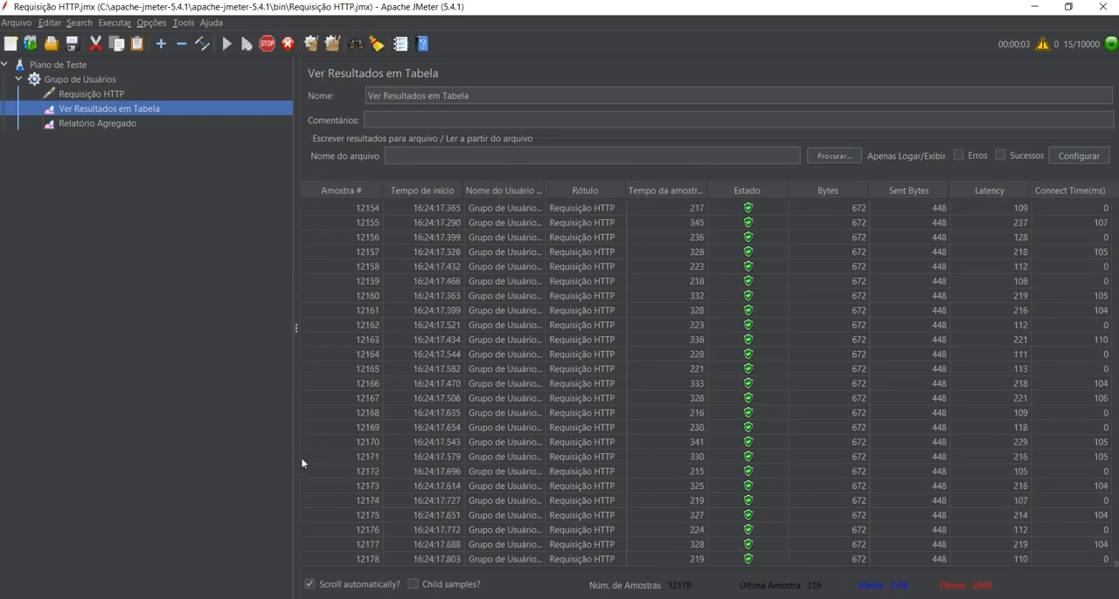
Switch to Opera, dismiss the page search and look through the employee list.
mouse_move(158, 487)
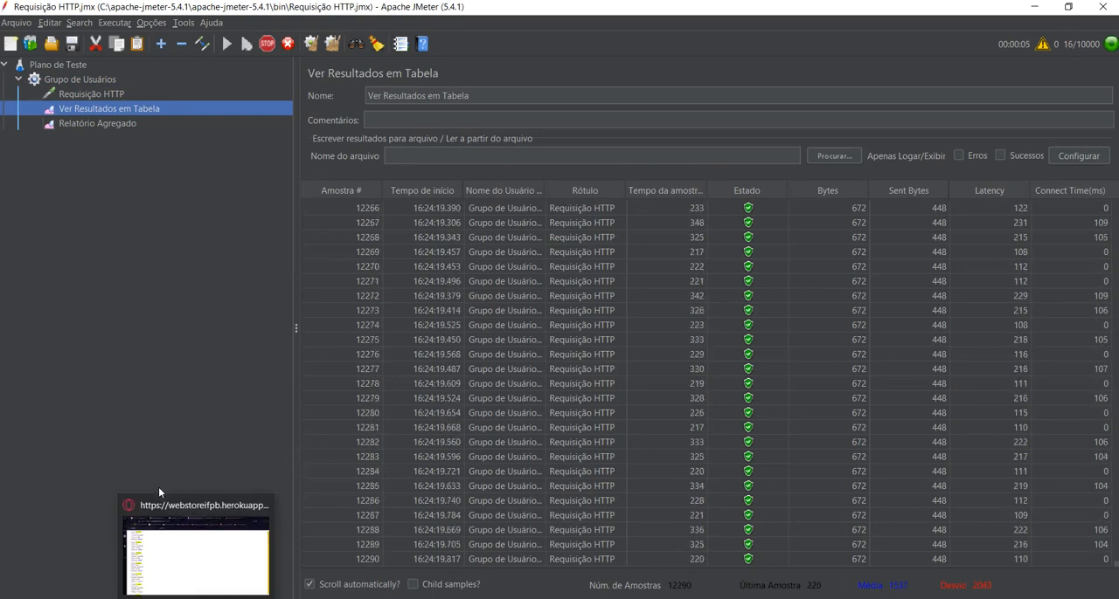
click(159, 505)
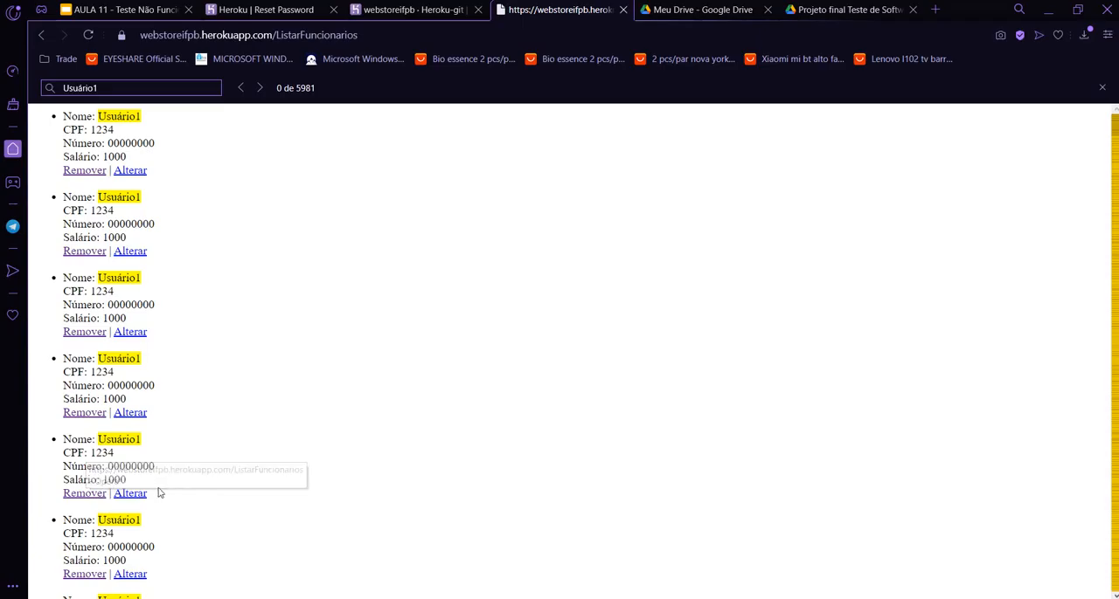
key(Escape)
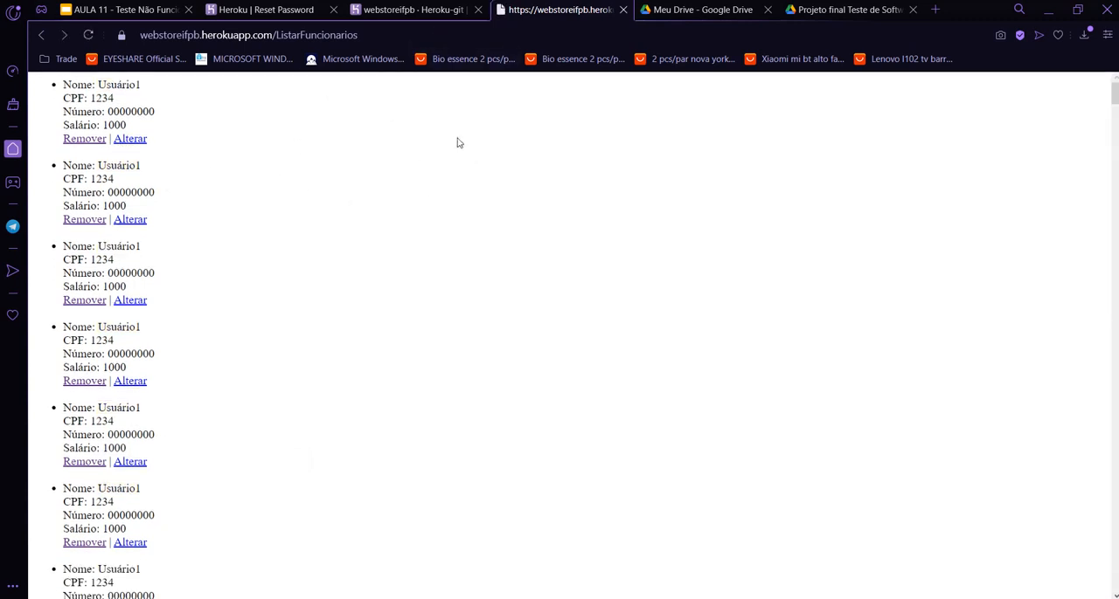
click(41, 35)
scroll(179, 189, down, 2)
scroll(184, 186, down, 5)
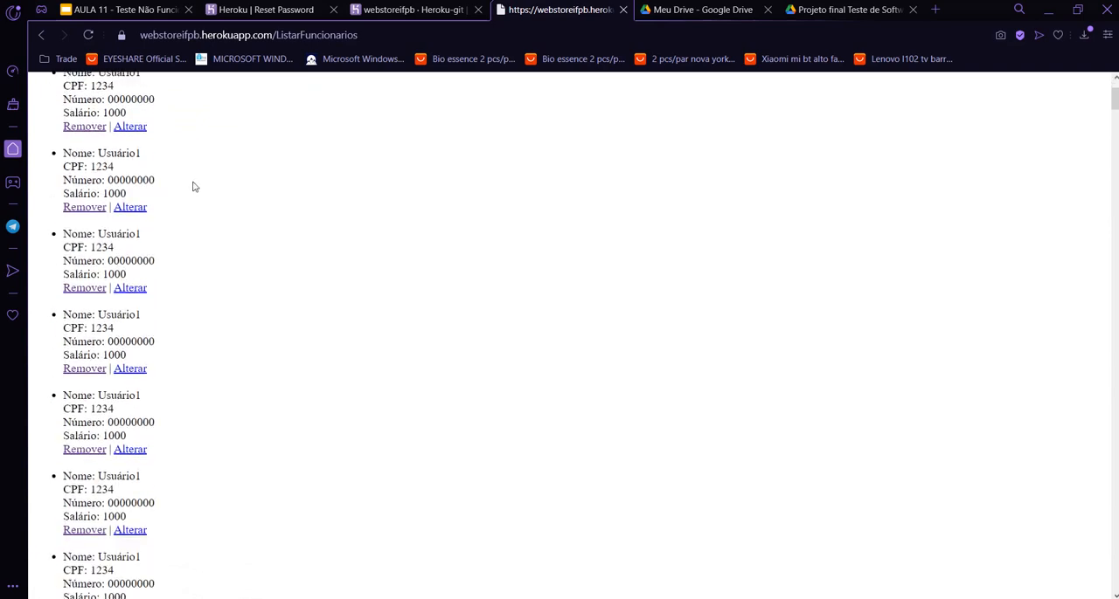
Switch to JMeter and check the last samples of the 10000-user run in Ver Resultados em Tabela.
key(alt+Tab)
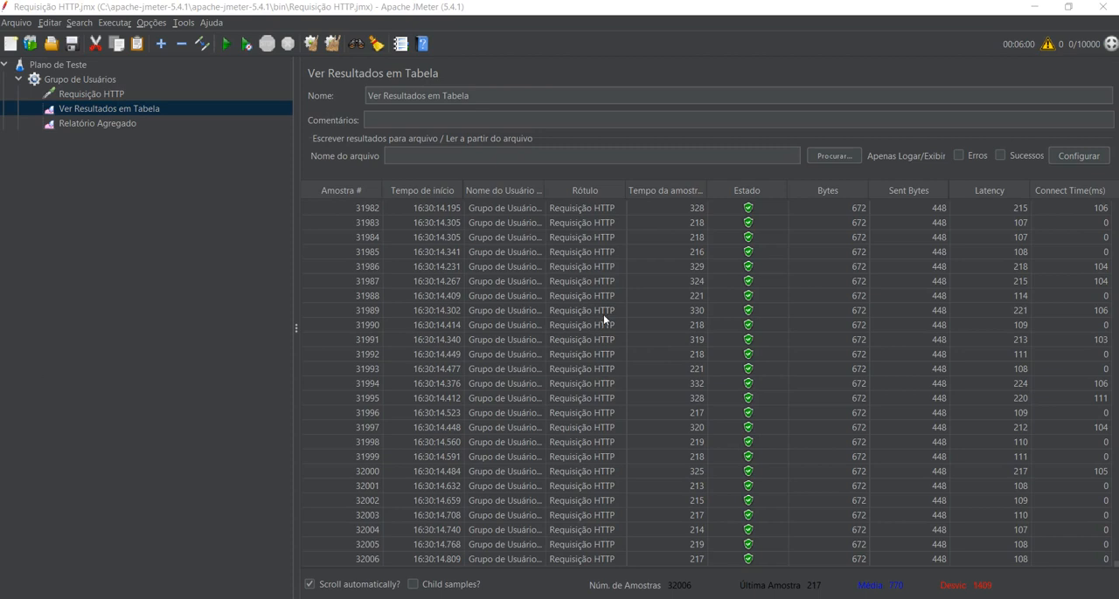
scroll(497, 470, up, 1)
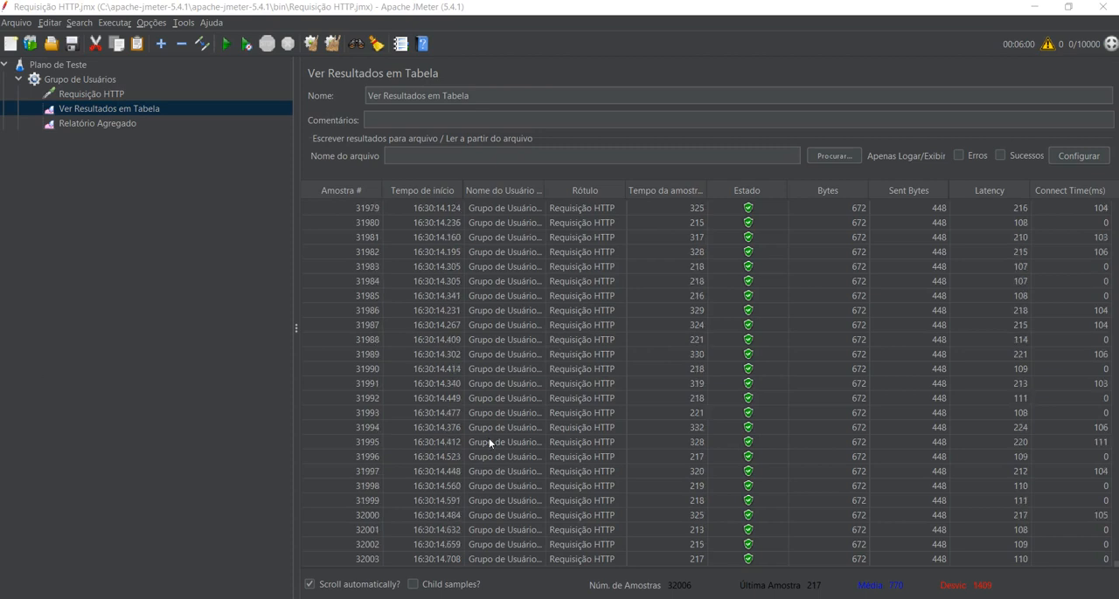
click(259, 449)
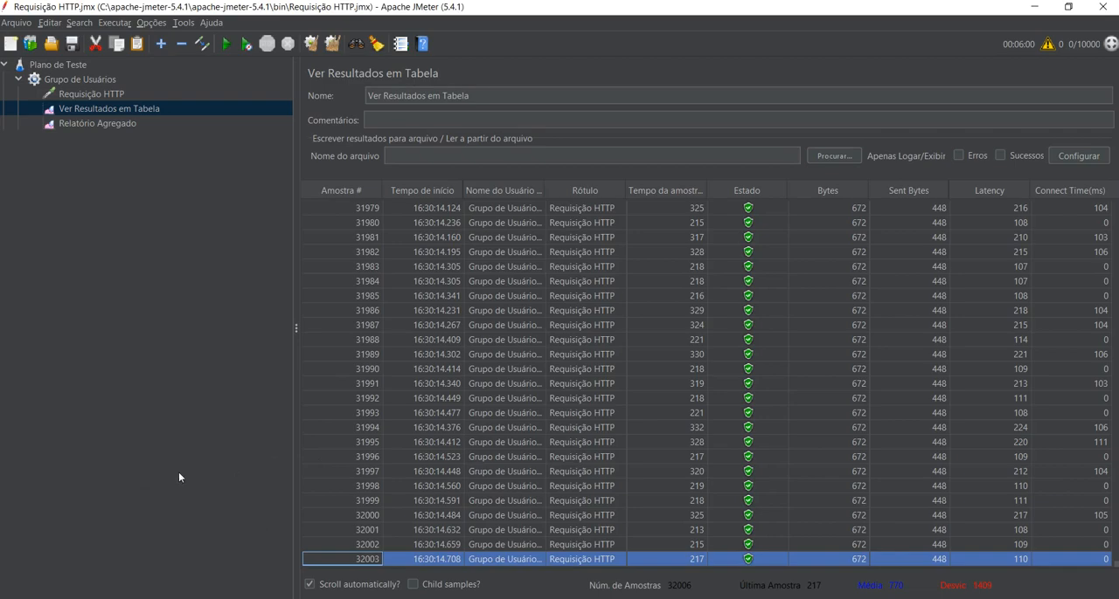
Switch to Opera and count the Usuário1 entries in the employee list with the page search.
key(alt+Tab)
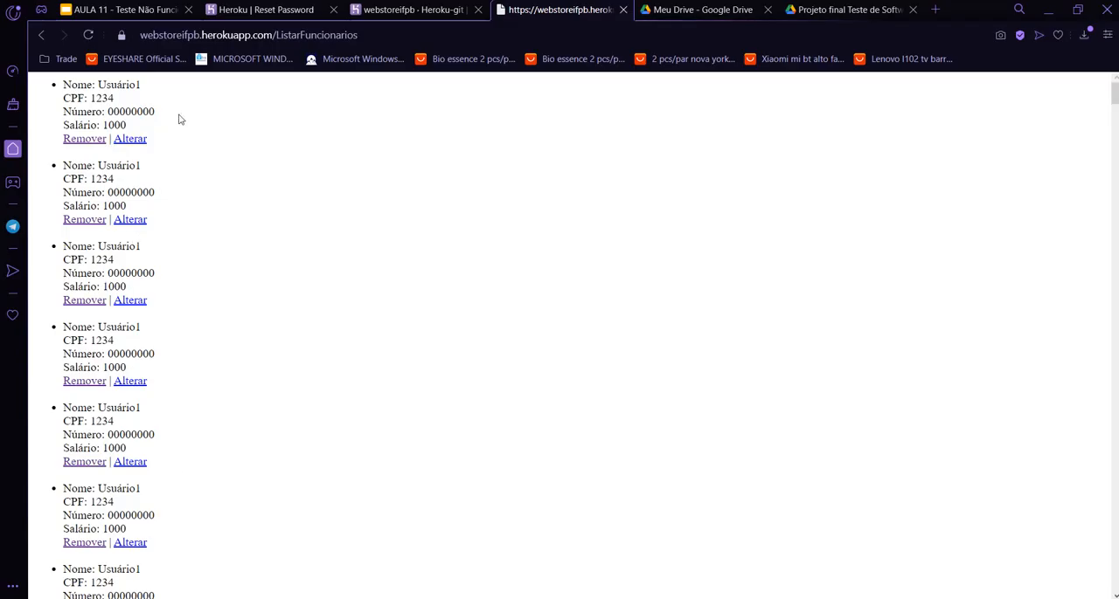
double_click(119, 165)
key(ctrl+c)
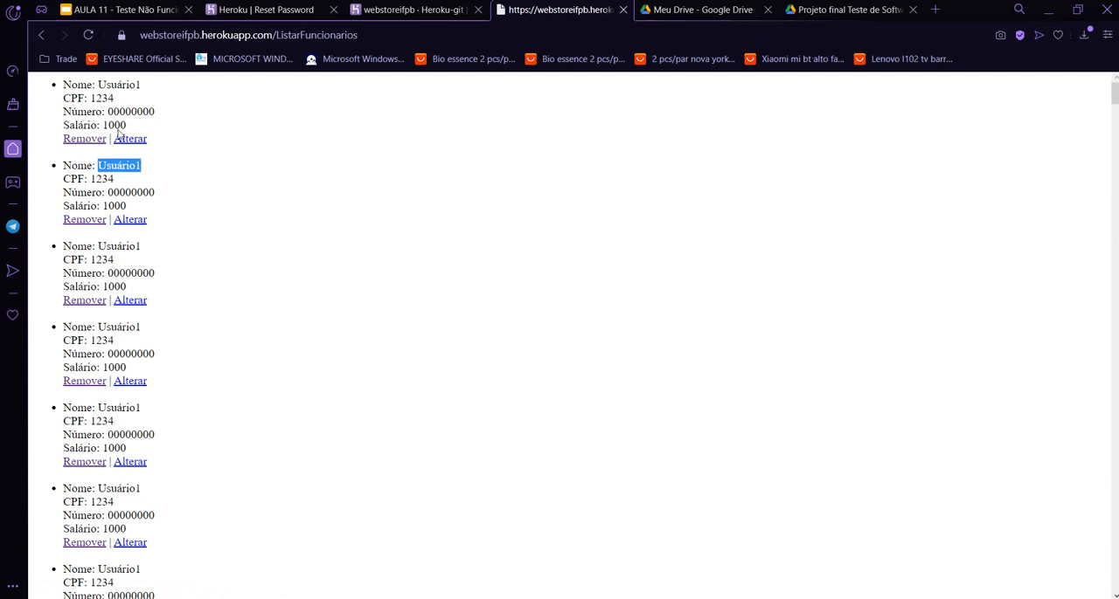
key(ctrl+f)
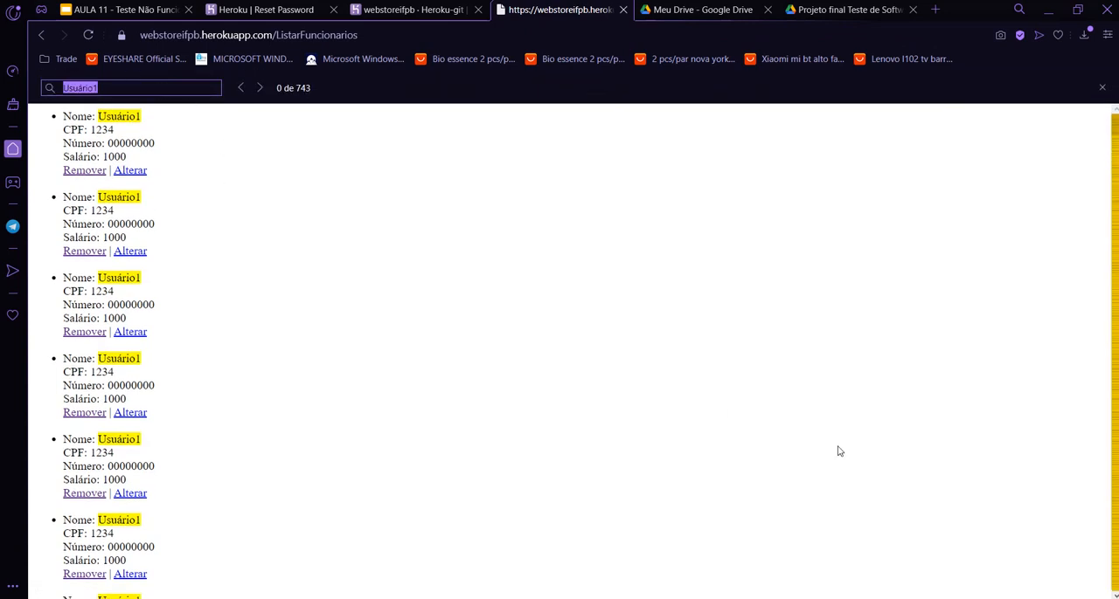
key(ctrl+v)
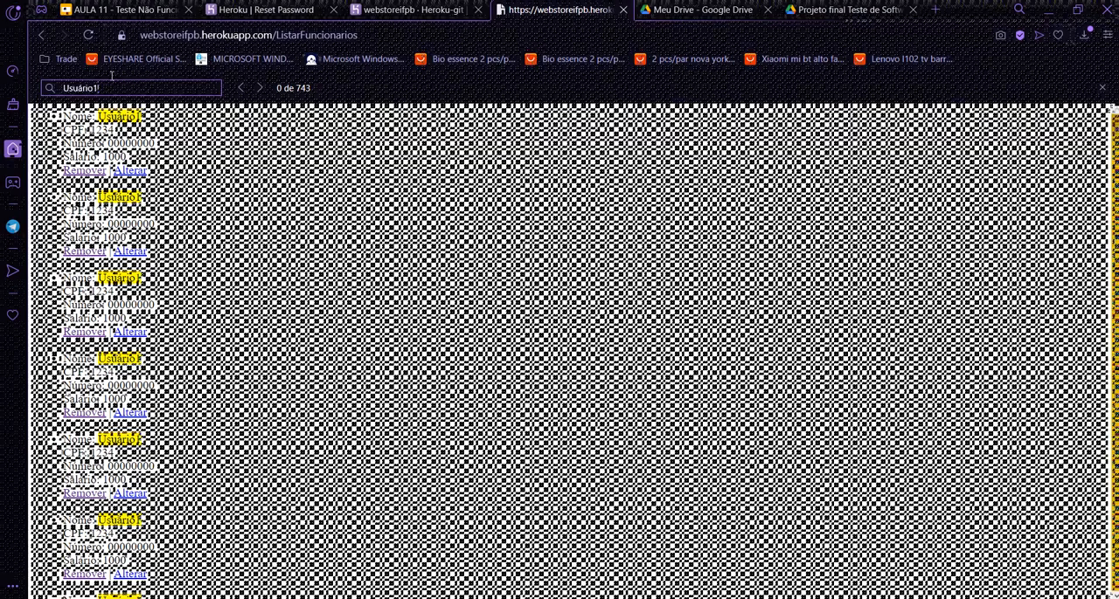
scroll(177, 182, down, 3)
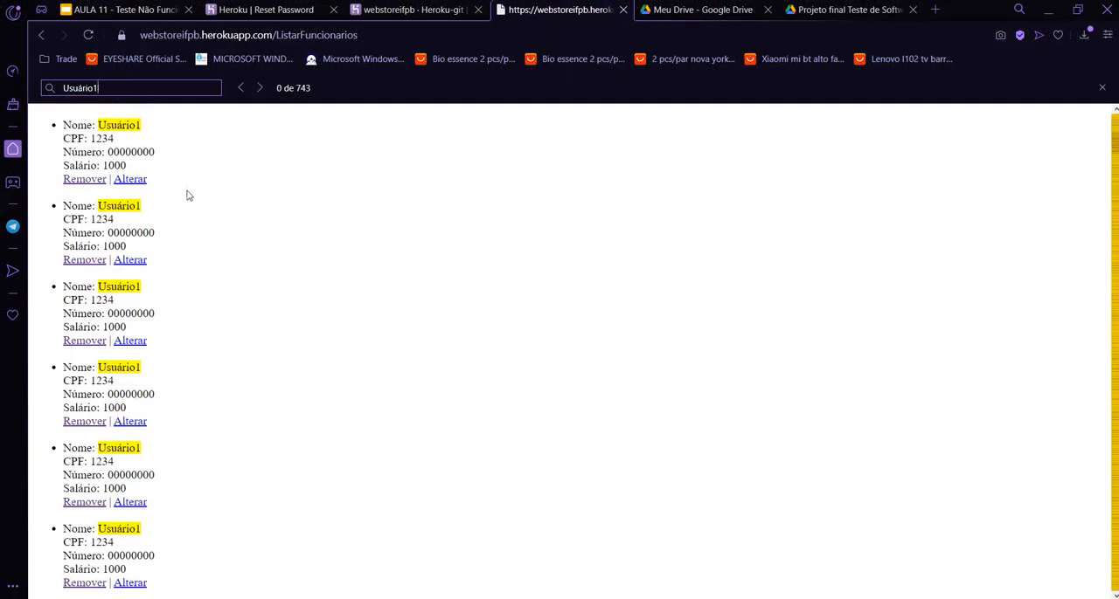
Reload the employee list, search the page for Usuário1 again and look through the matching entries.
click(89, 35)
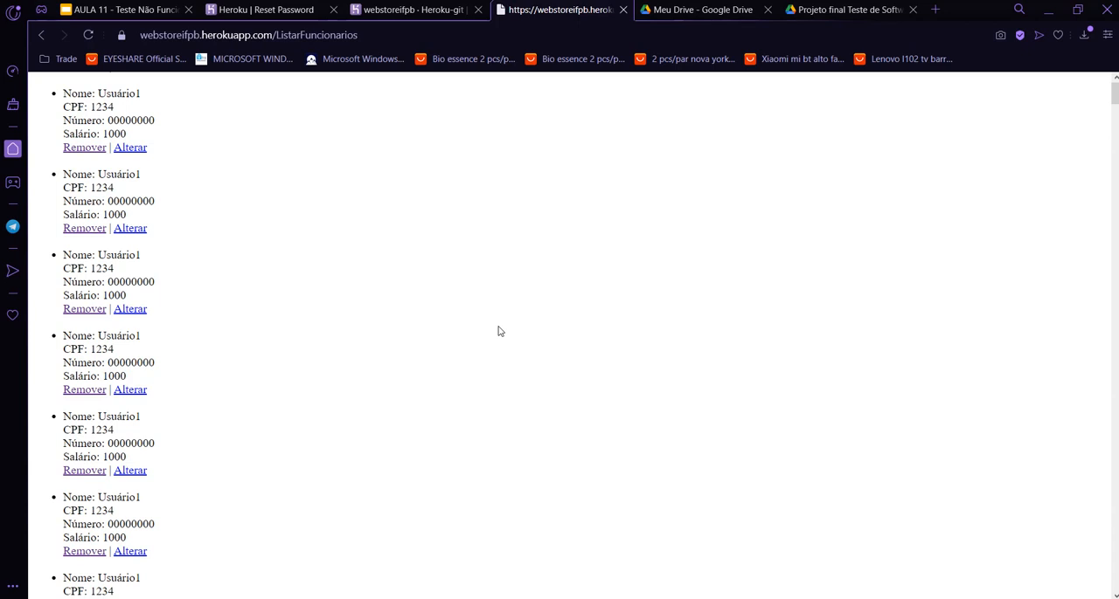
key(ctrl+f)
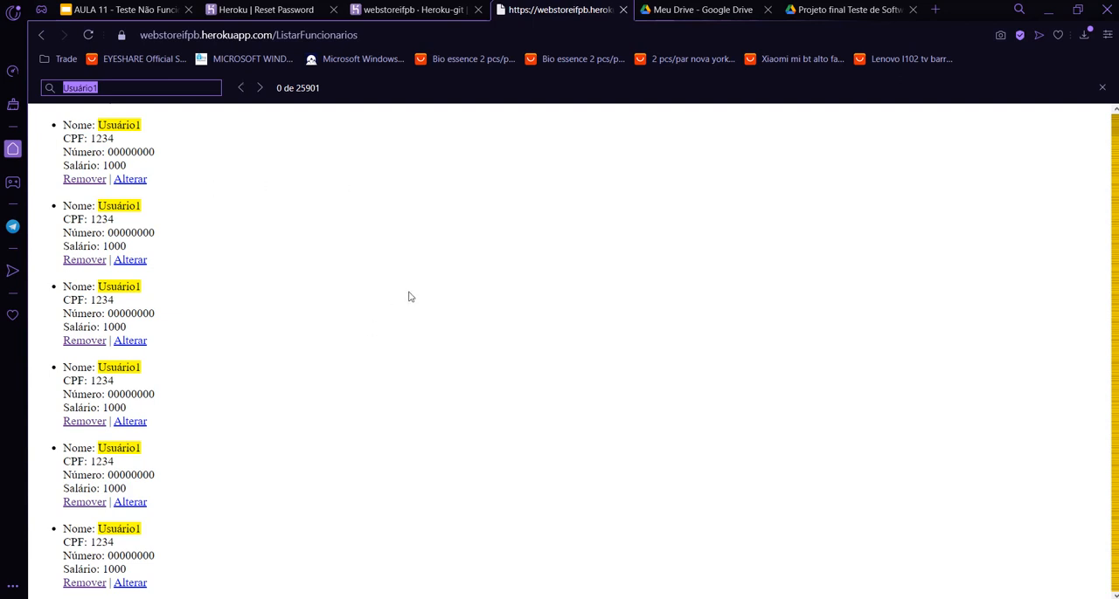
scroll(505, 381, up, 1)
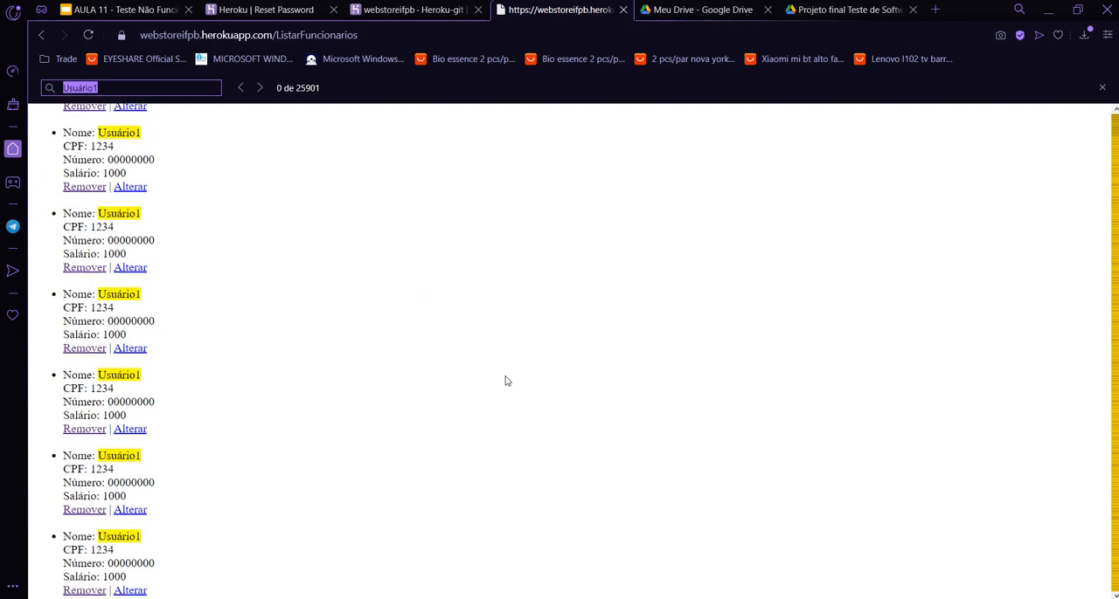
scroll(507, 381, up, 3)
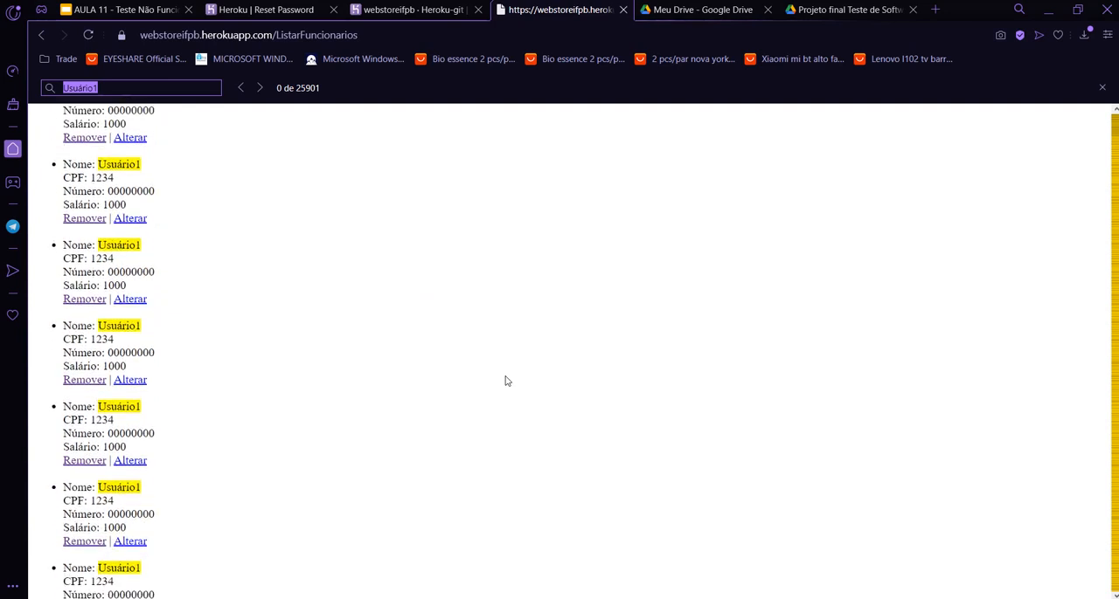
scroll(505, 381, up, 3)
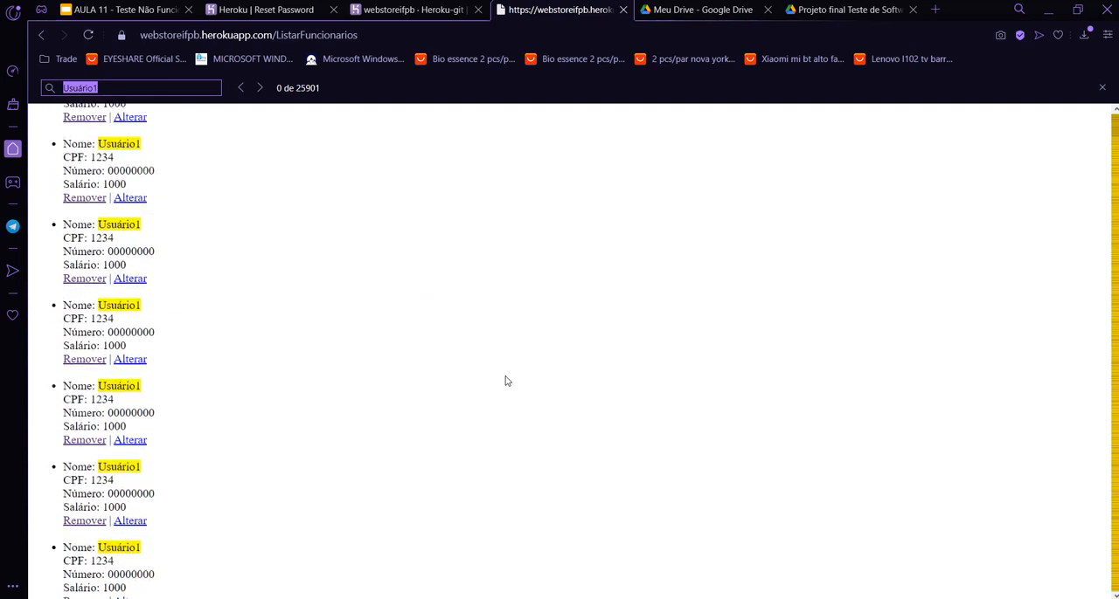
scroll(505, 381, down, 3)
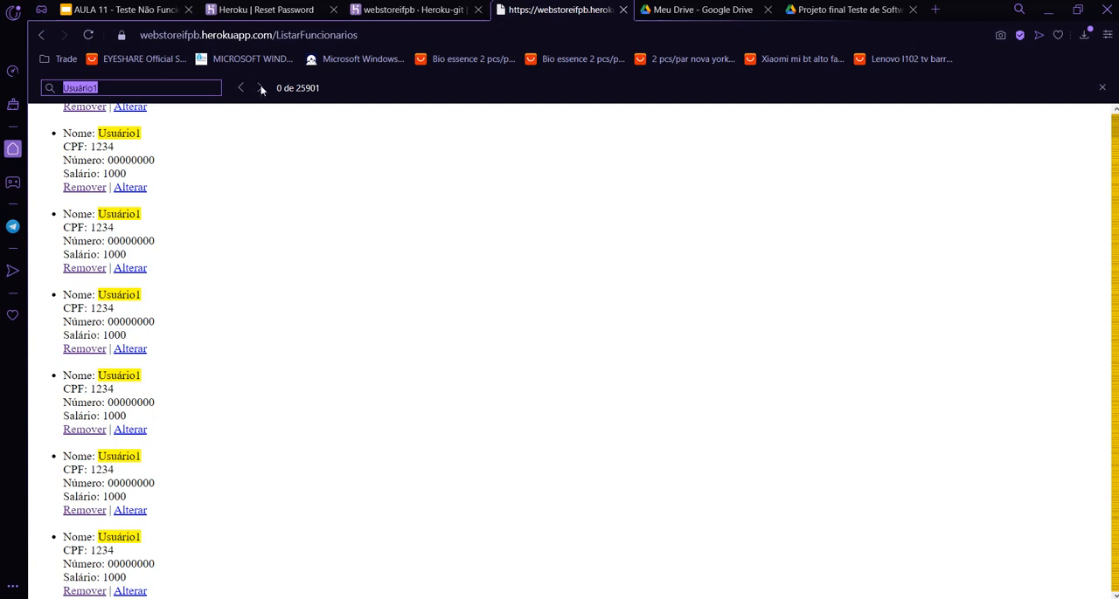
scroll(325, 230, up, 1)
scroll(325, 231, up, 1)
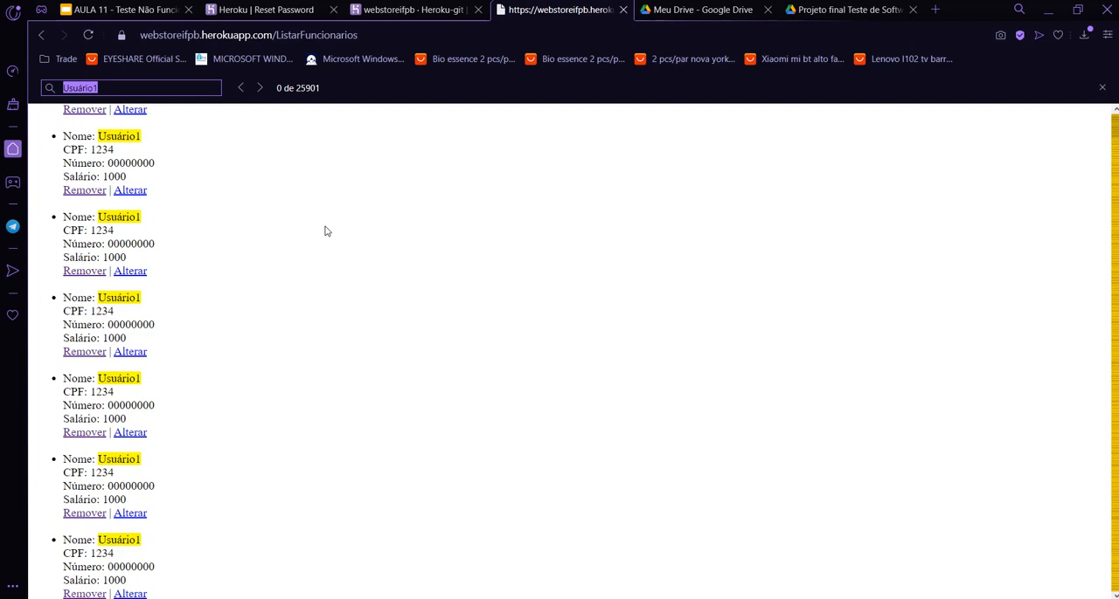
Switch to JMeter and review the initialization time in Grupo de Usuários and the error percentage in the TOTAL row of Relatório Agregado.
scroll(326, 231, down, 1)
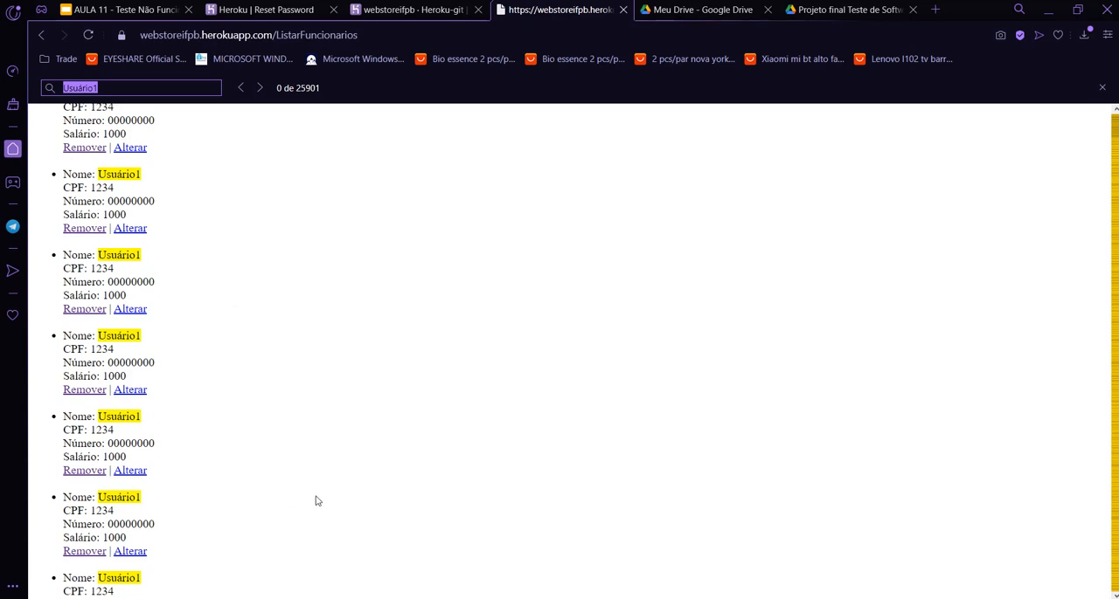
key(alt+Tab)
click(66, 79)
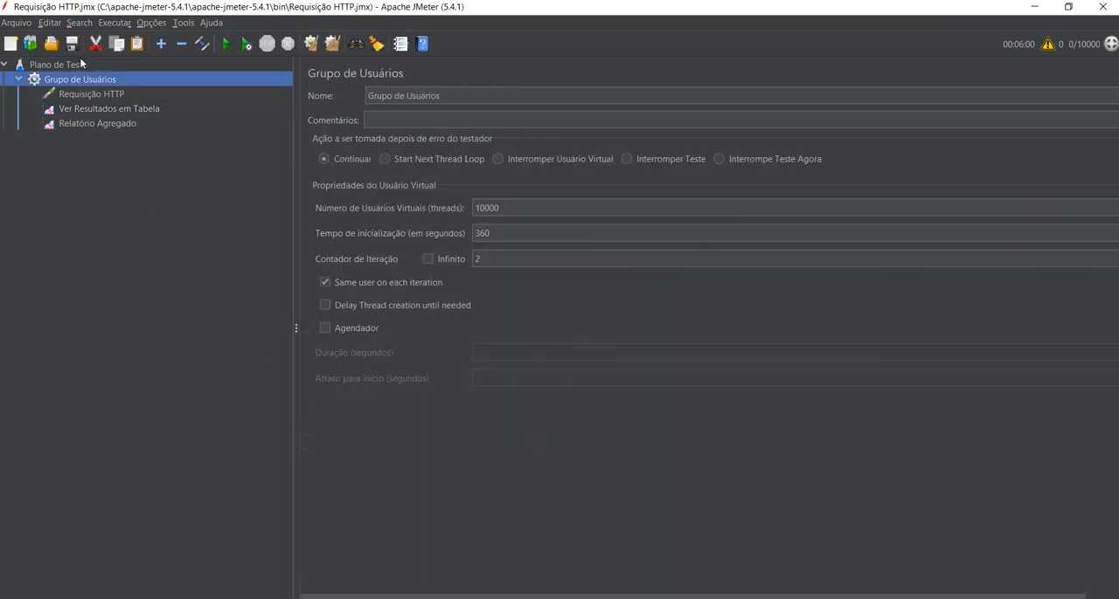
drag(495, 233, 380, 190)
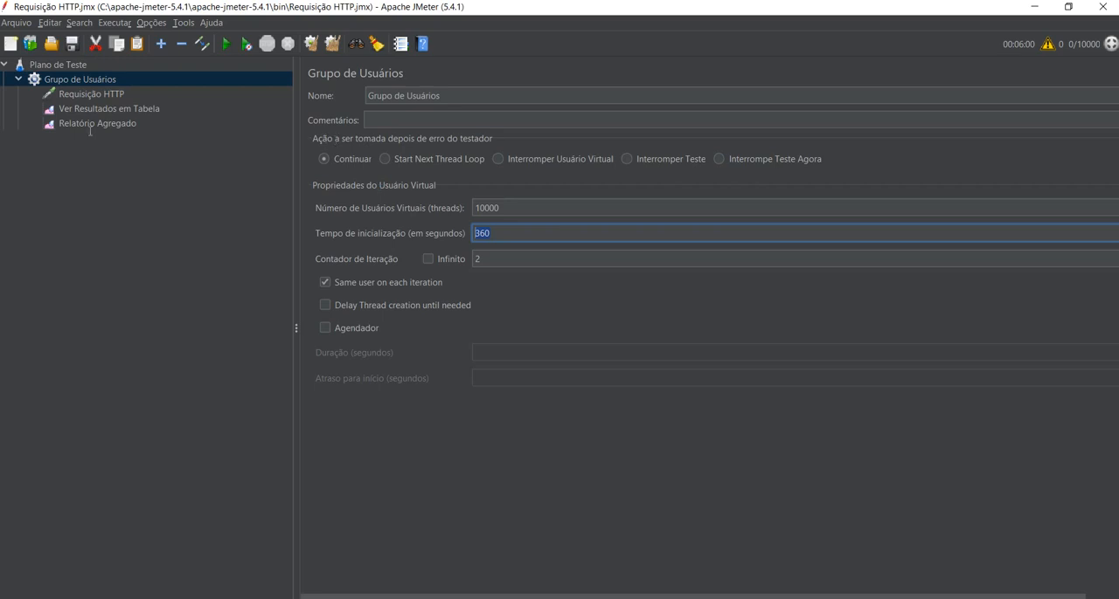
click(54, 123)
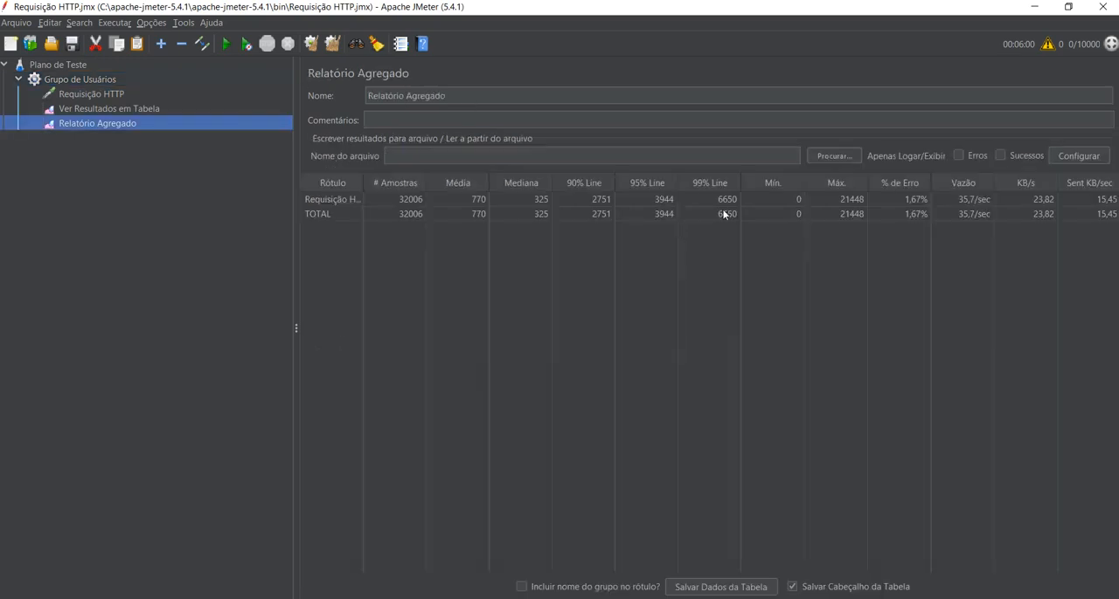
click(899, 214)
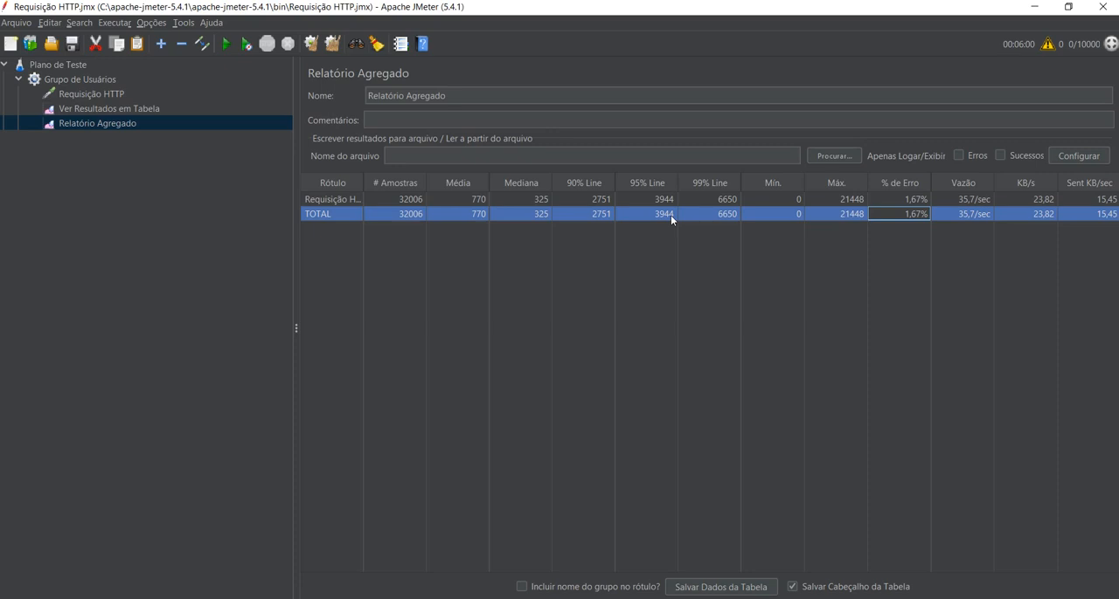
Switch to Opera, reload the employee list, then return to the store menu and list the employees again.
key(alt+Tab)
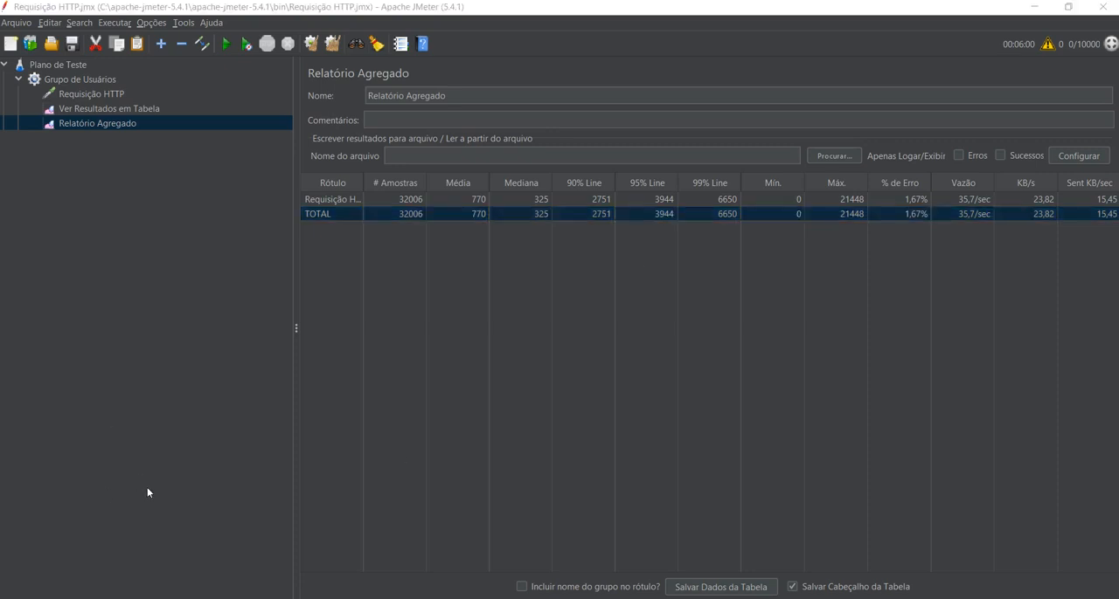
scroll(260, 211, down, 10)
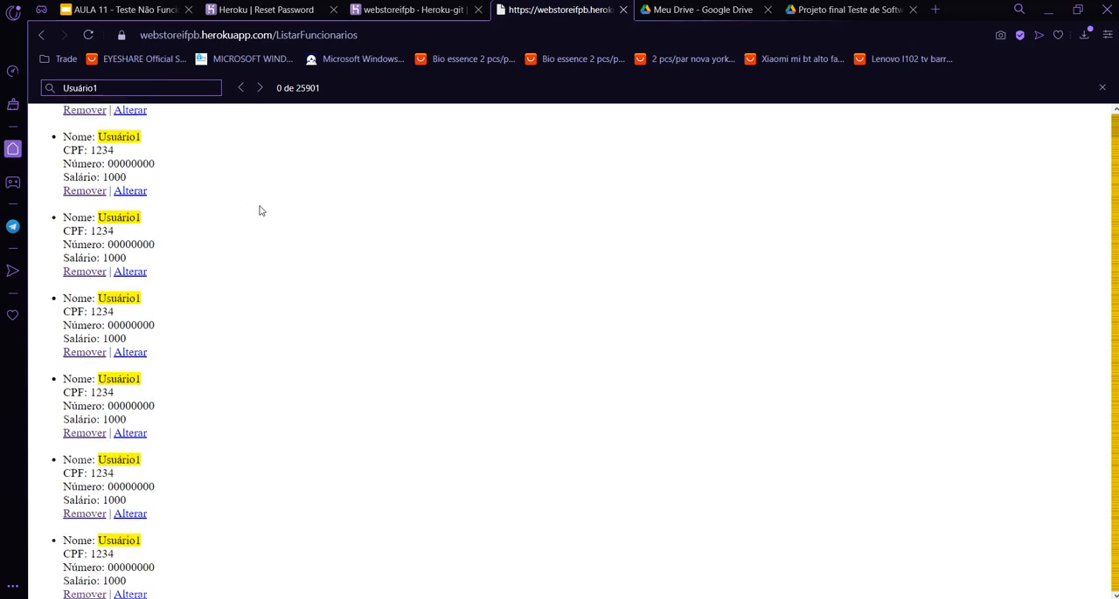
scroll(260, 211, down, 10)
click(88, 35)
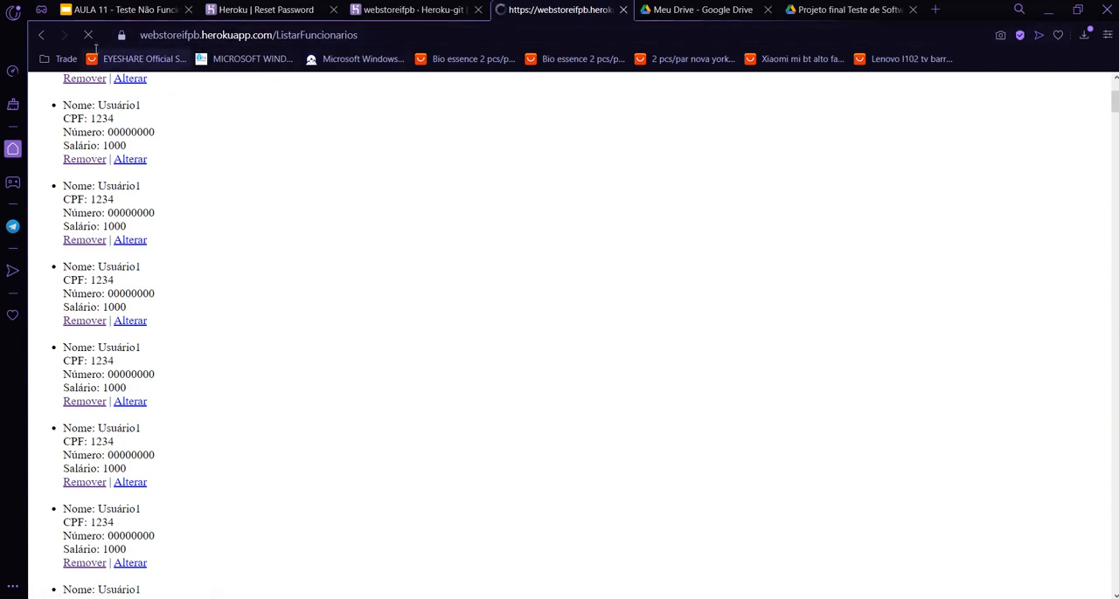
click(39, 34)
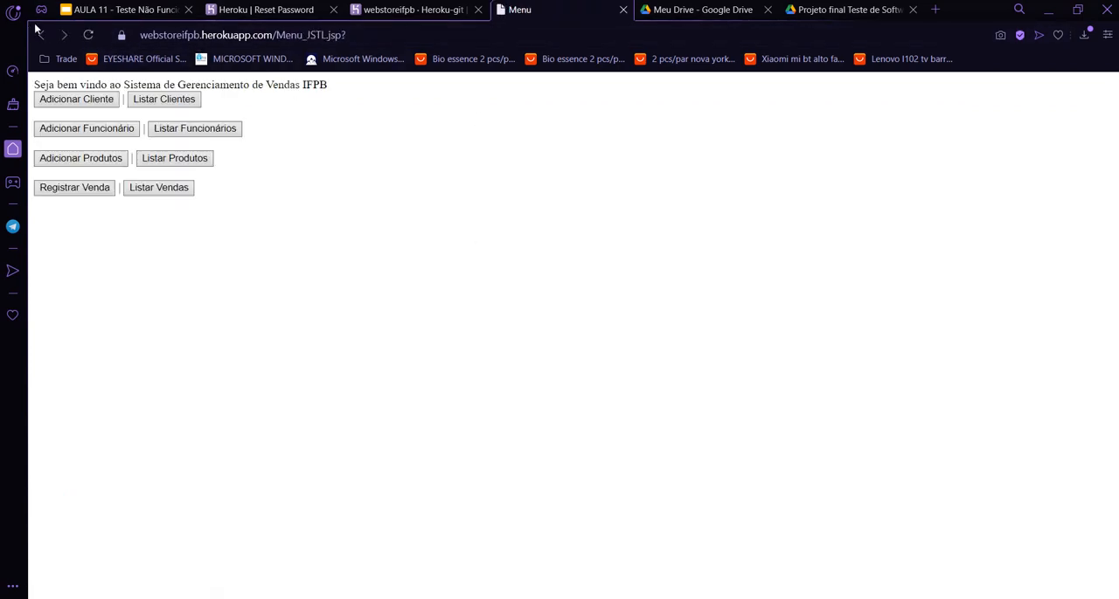
click(195, 128)
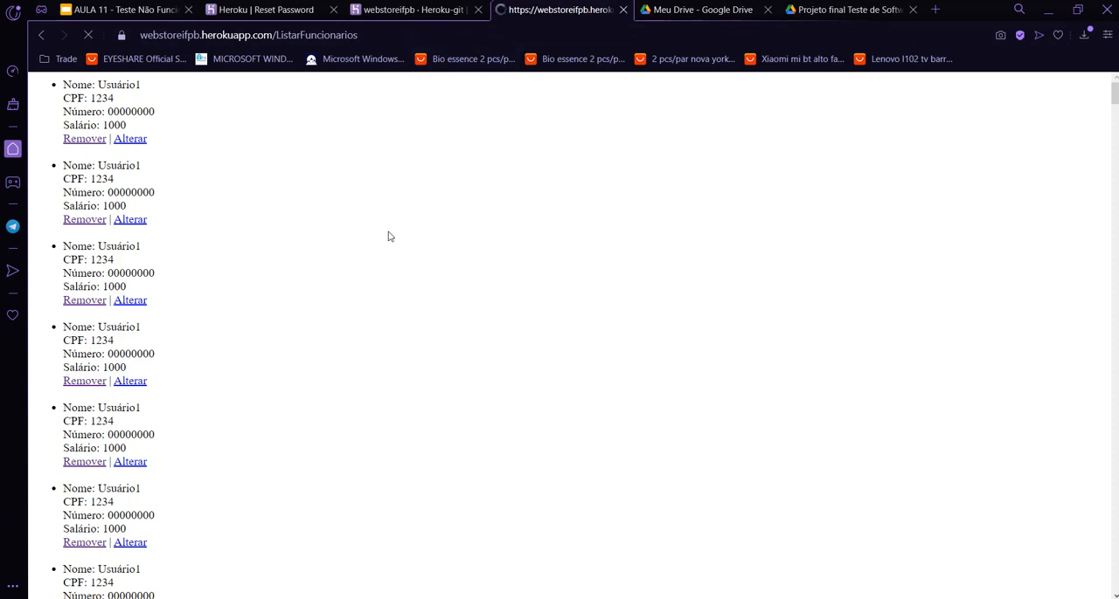
Remove the Usuário1 employee with CPF 1234 from the list and return to the store menu.
scroll(389, 237, down, 1)
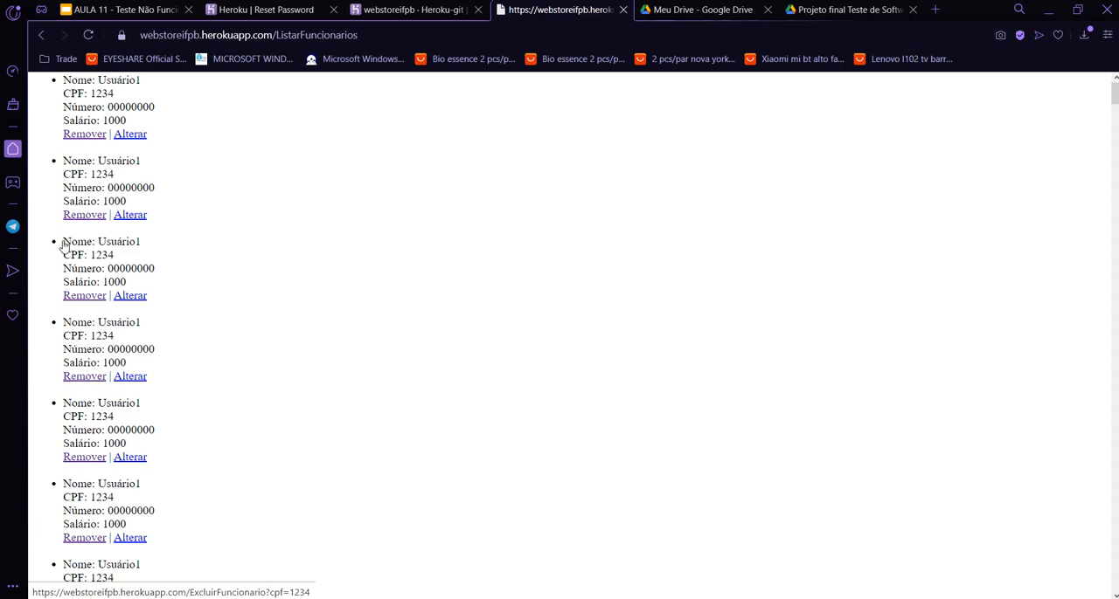
click(84, 296)
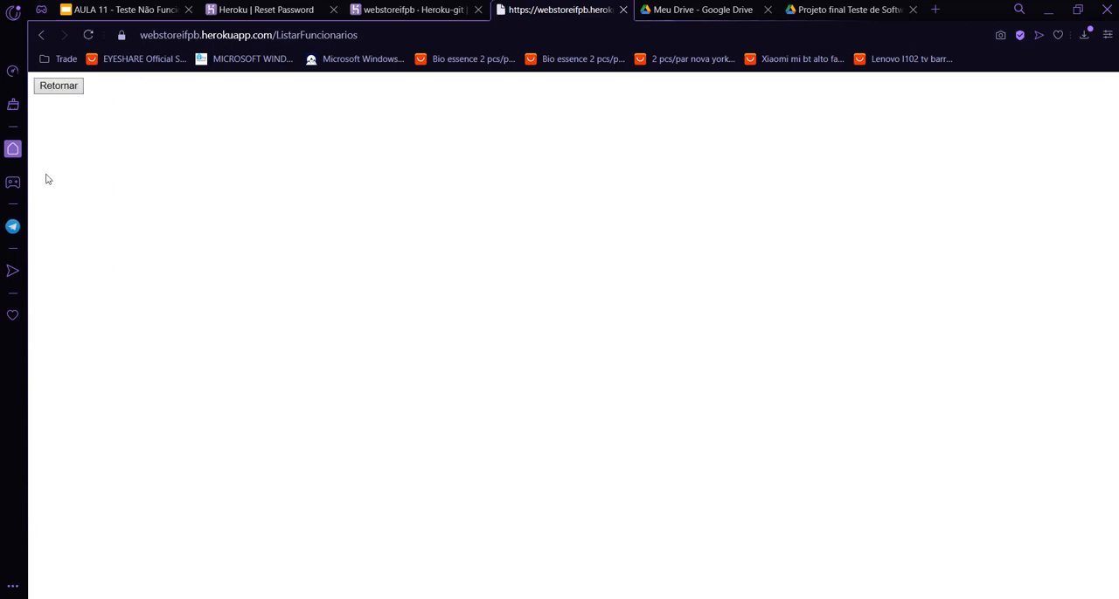
click(59, 80)
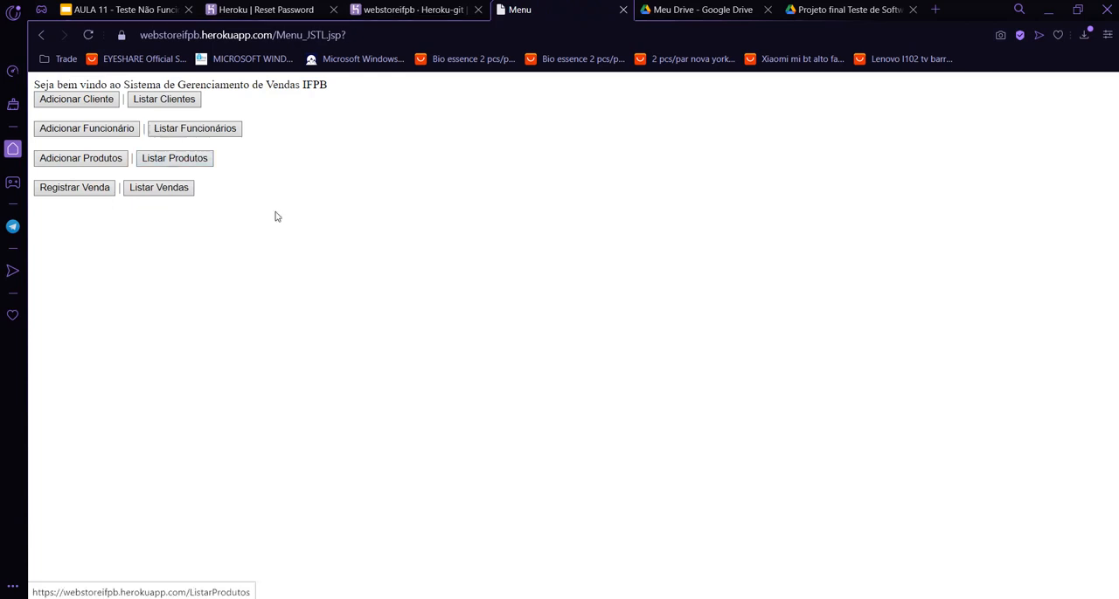
Switch to JMeter, set the initialization time of Grupo de Usuários to 1 second and start the load test.
key(alt+Tab)
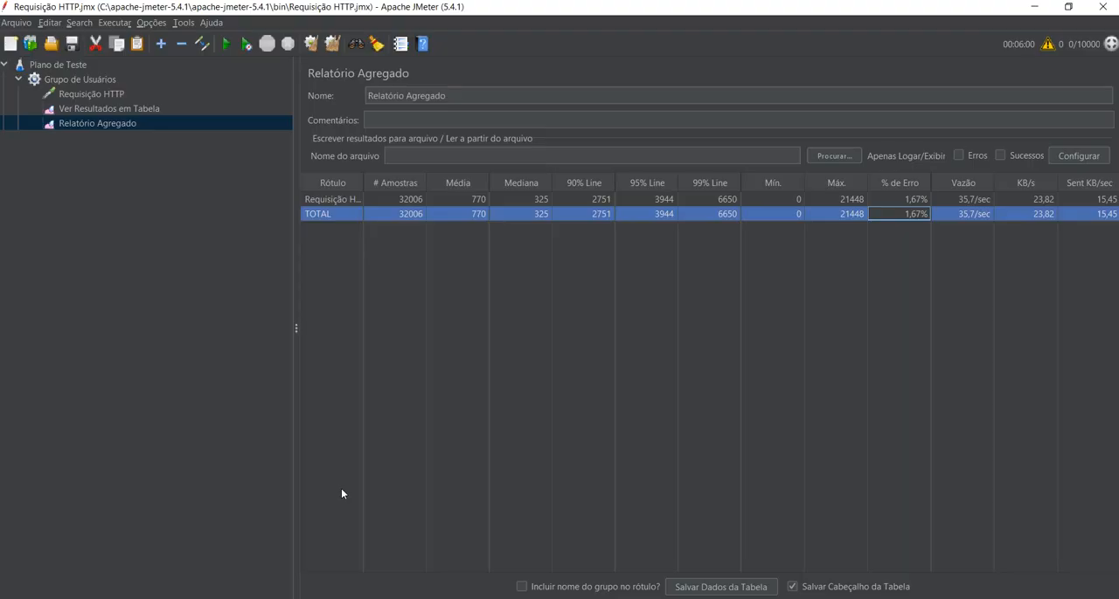
click(59, 76)
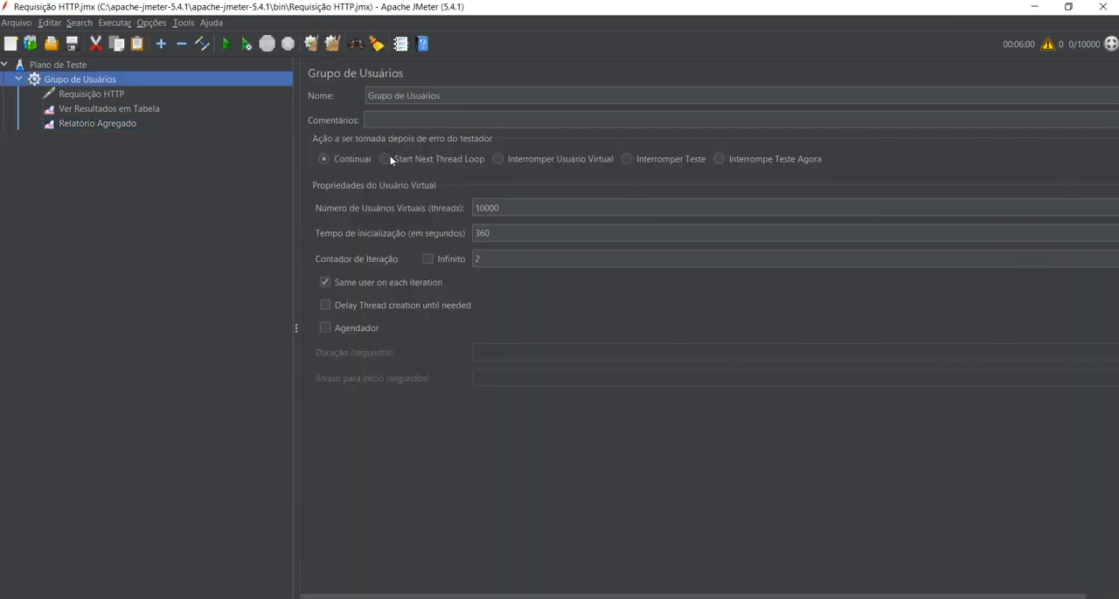
drag(493, 234, 379, 185)
text(1)
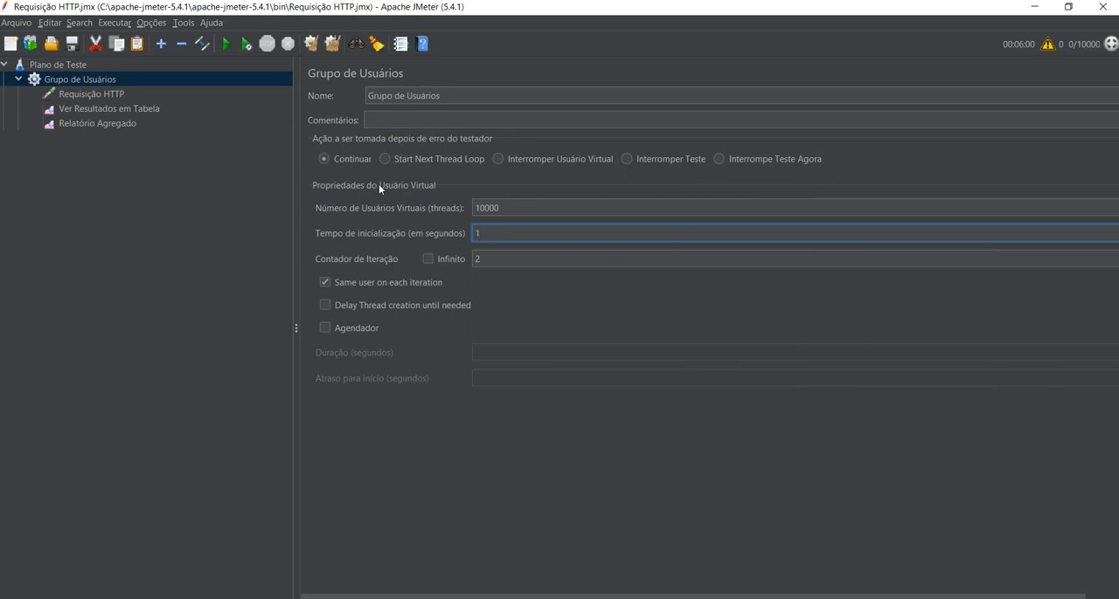
key(BackSpace)
text(2)
key(alt+Tab)
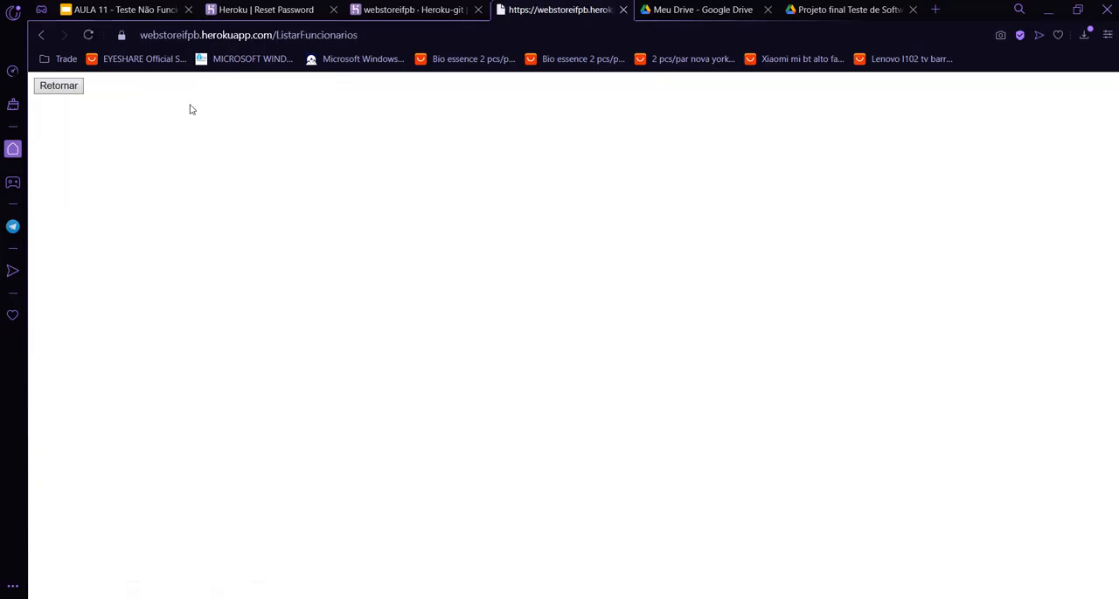
key(alt+Tab)
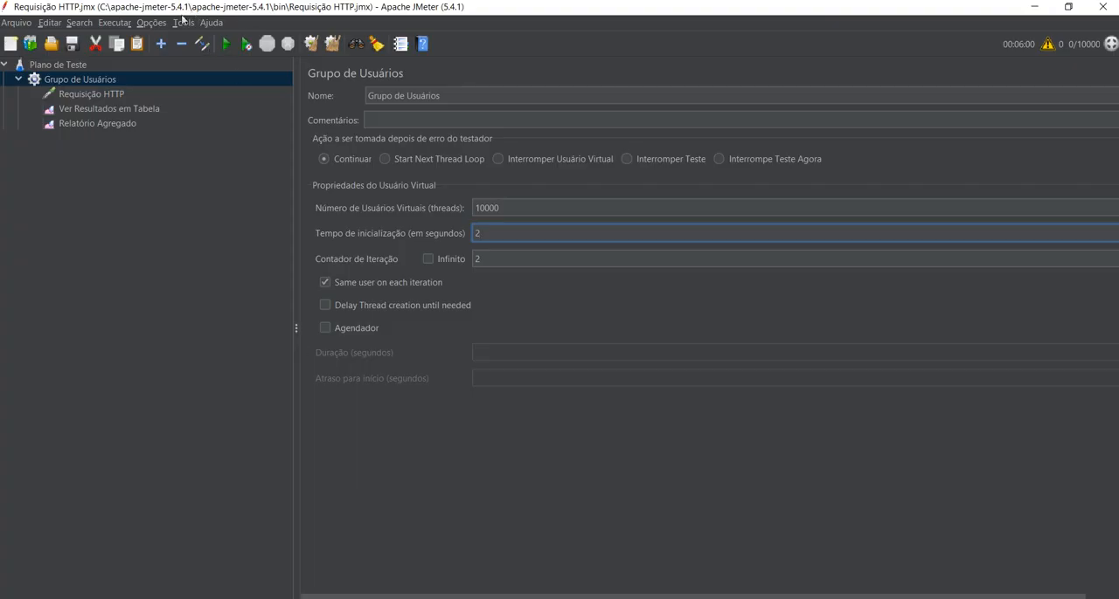
key(BackSpace)
text(1)
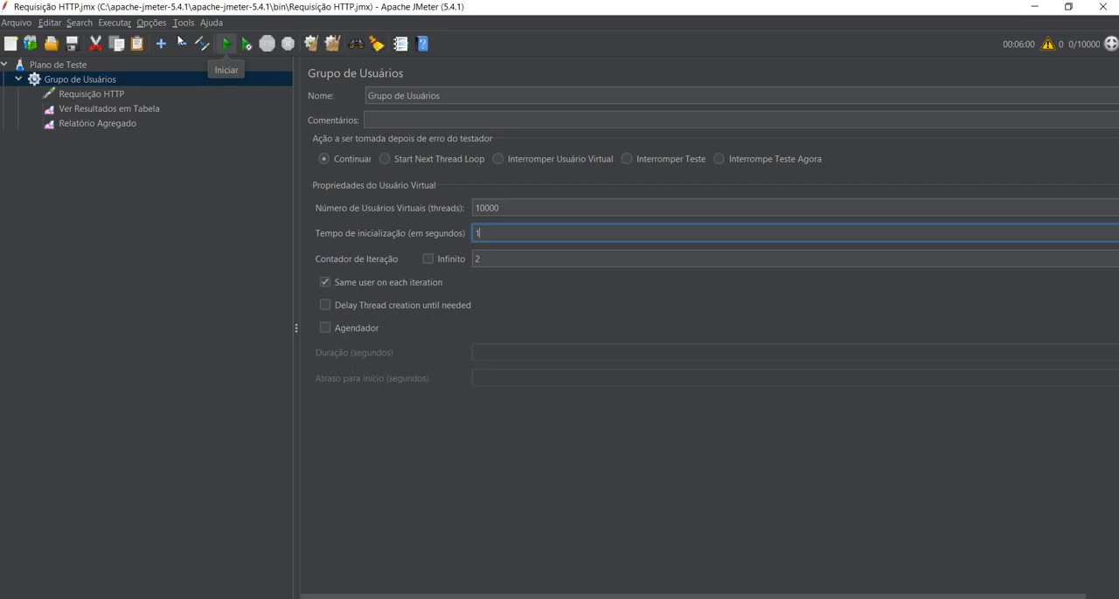
click(226, 42)
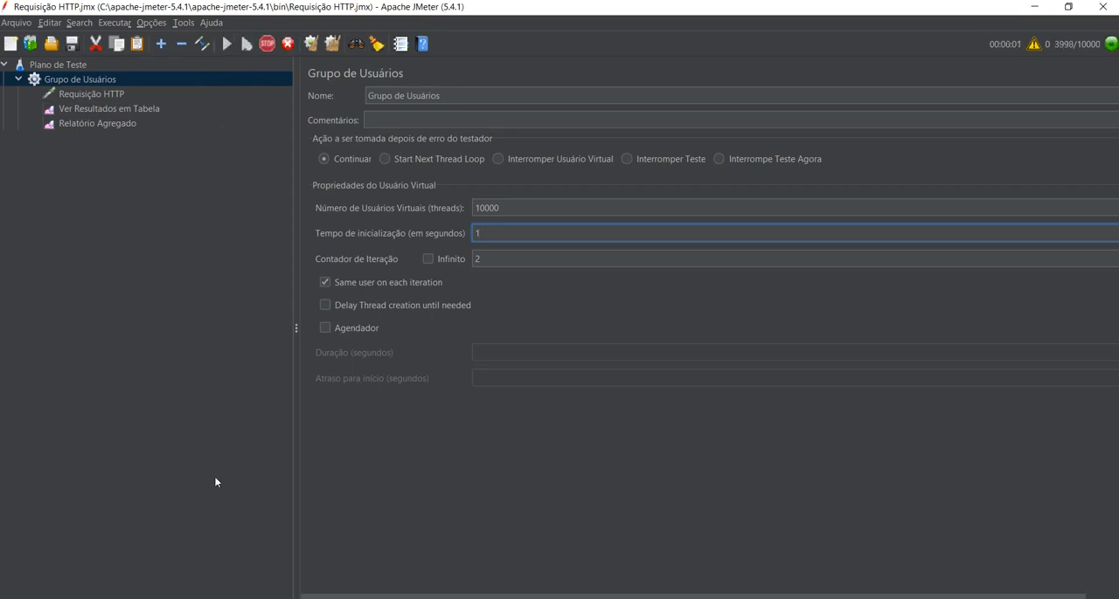
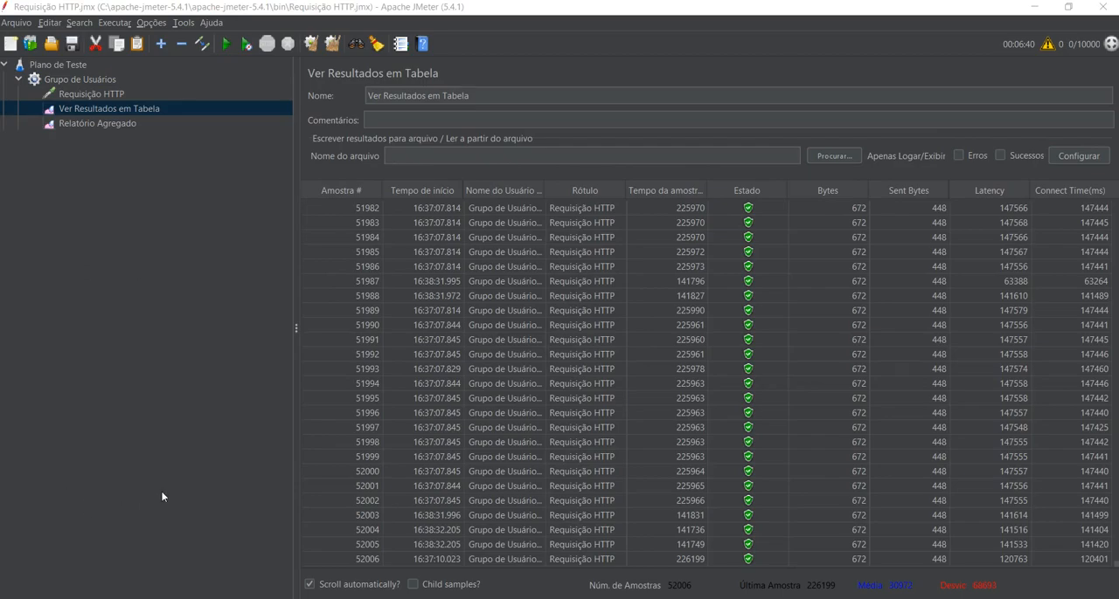
Switch to Opera, reload the employee list and search the page for Usuário1.
key(alt+Tab)
click(550, 10)
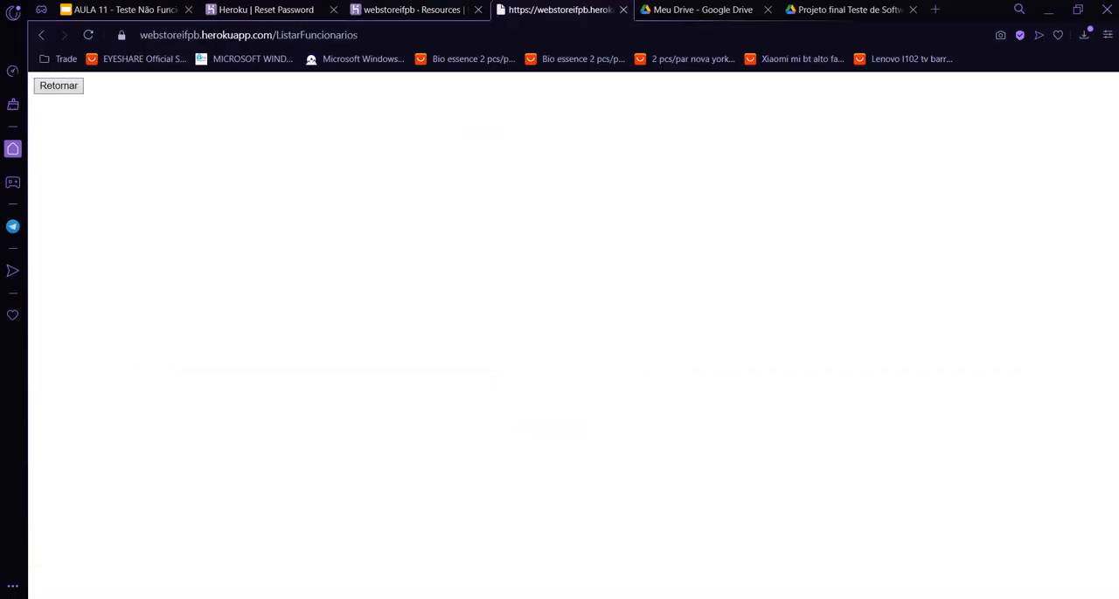
click(88, 35)
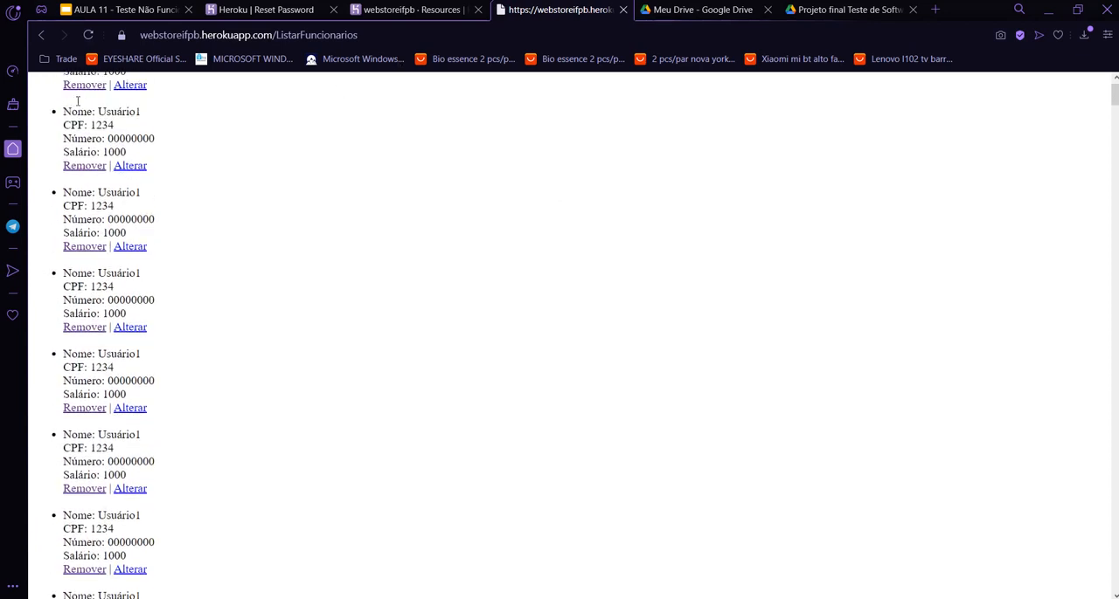
drag(97, 112, 141, 112)
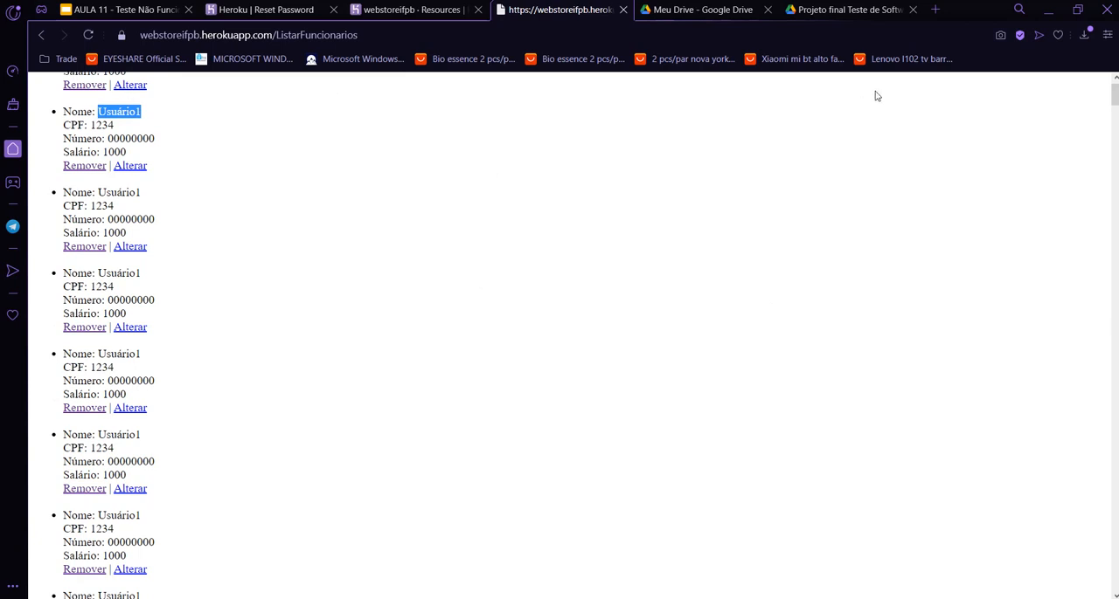
key(ctrl+f)
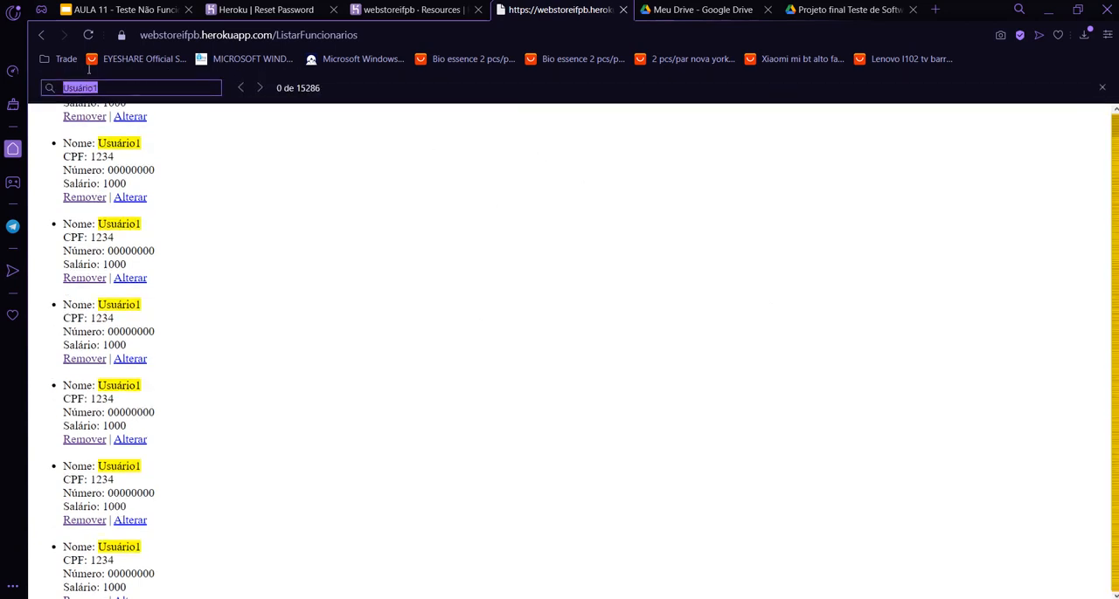
Look through the highlighted Usuário1 records in the employee list.
scroll(390, 297, down, 1)
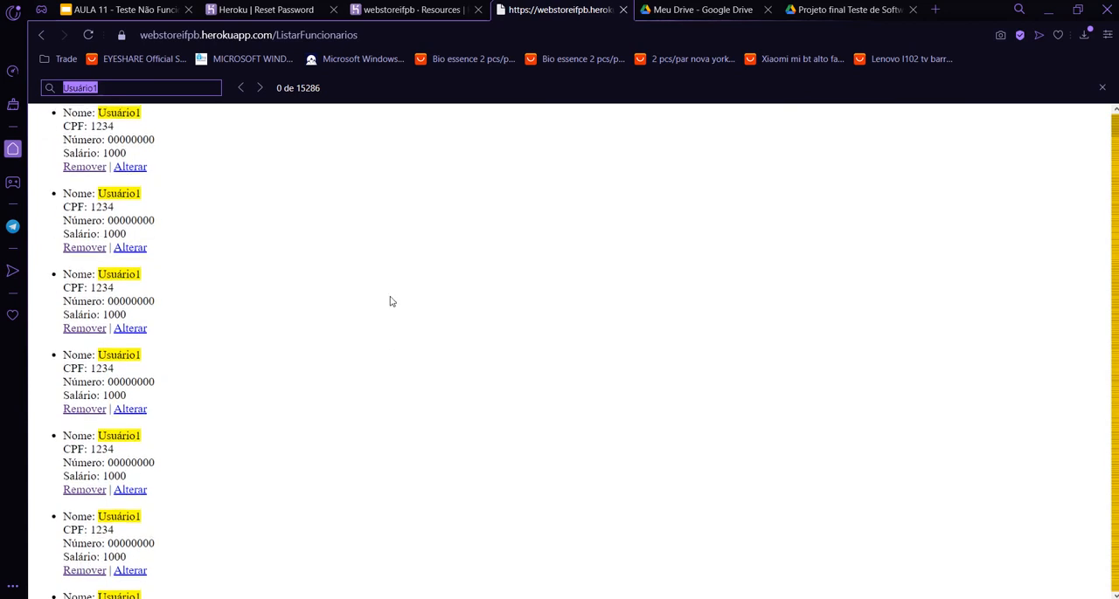
scroll(391, 302, down, 3)
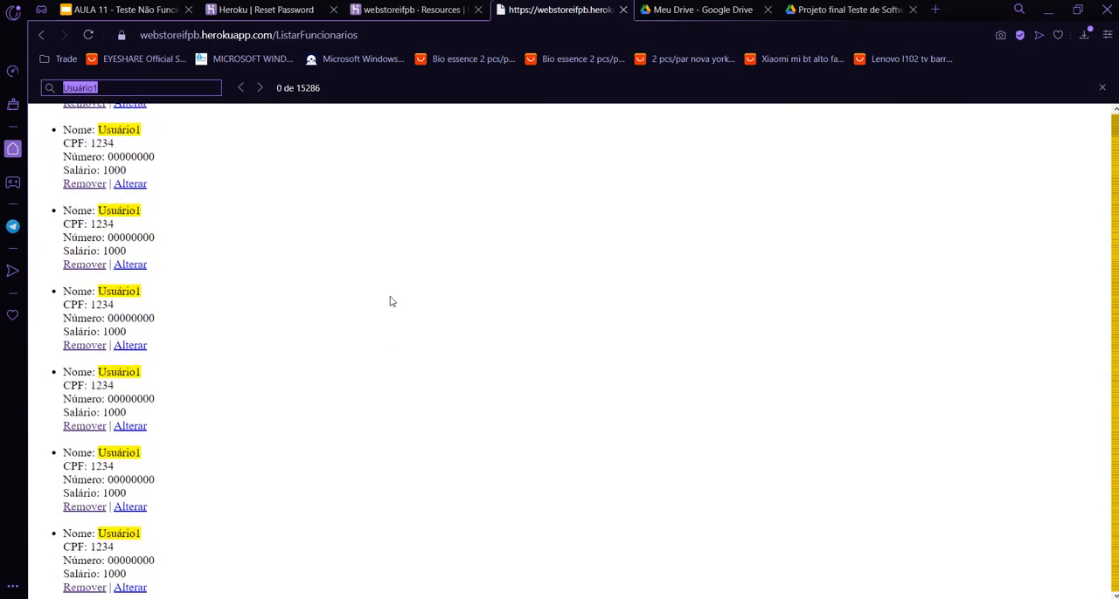
scroll(391, 301, down, 5)
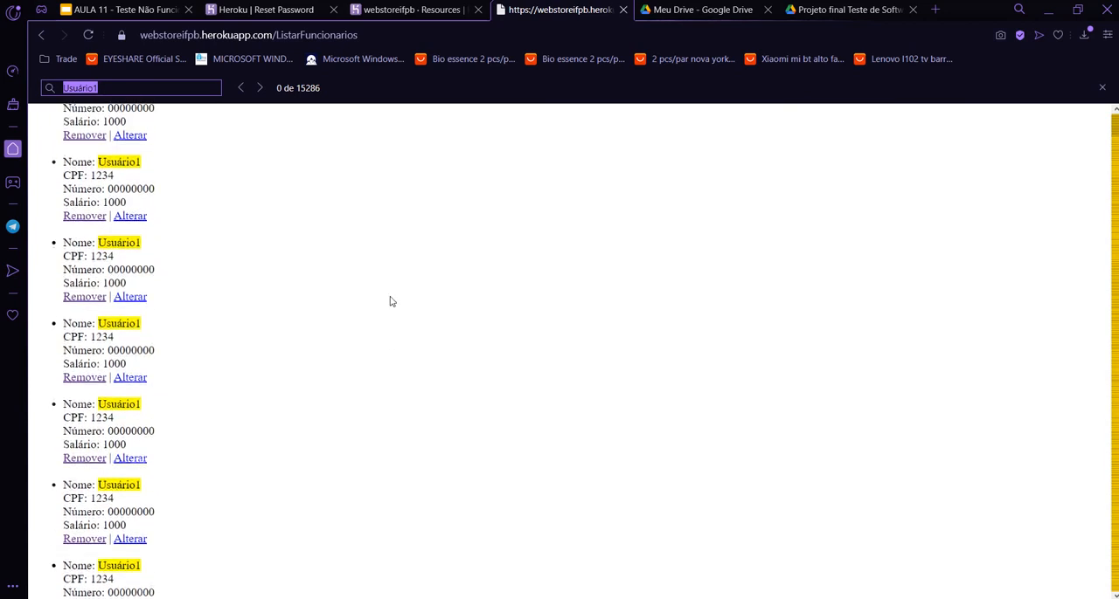
scroll(391, 302, down, 2)
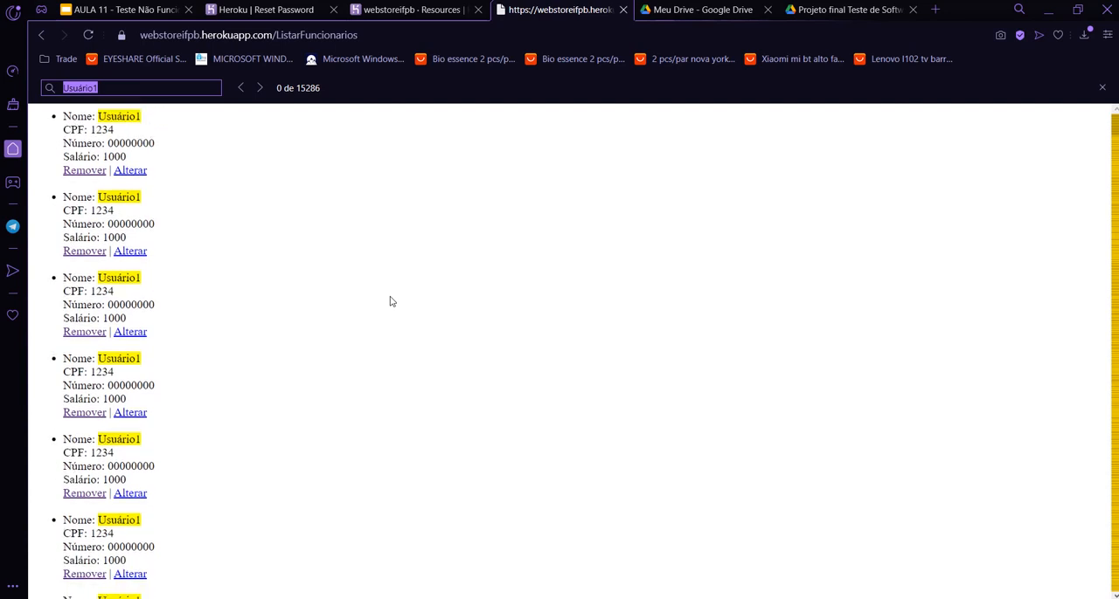
scroll(709, 267, down, 4)
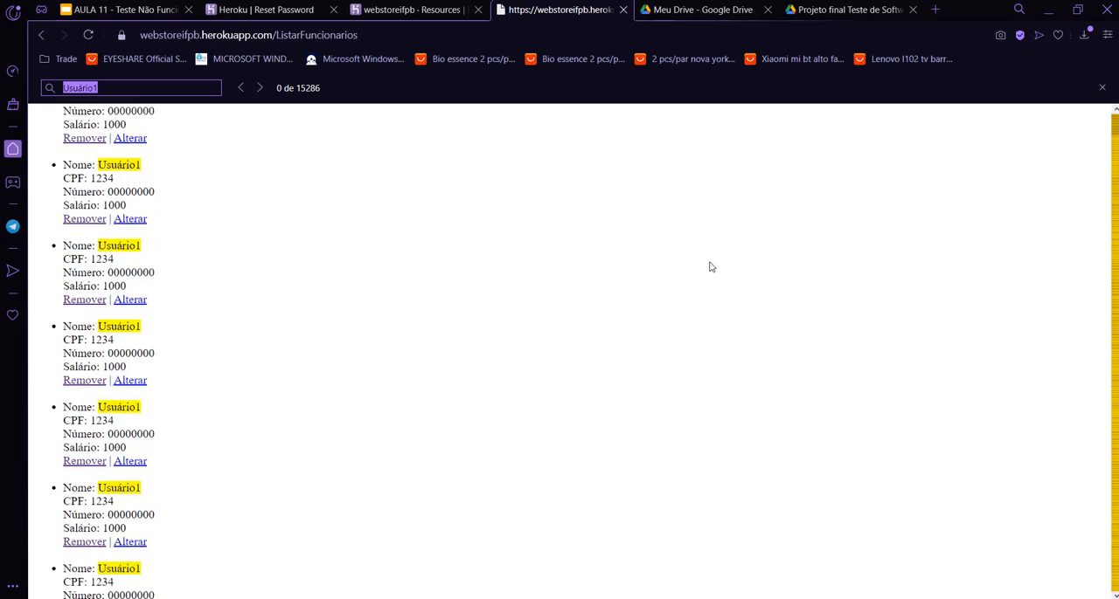
scroll(708, 266, down, 5)
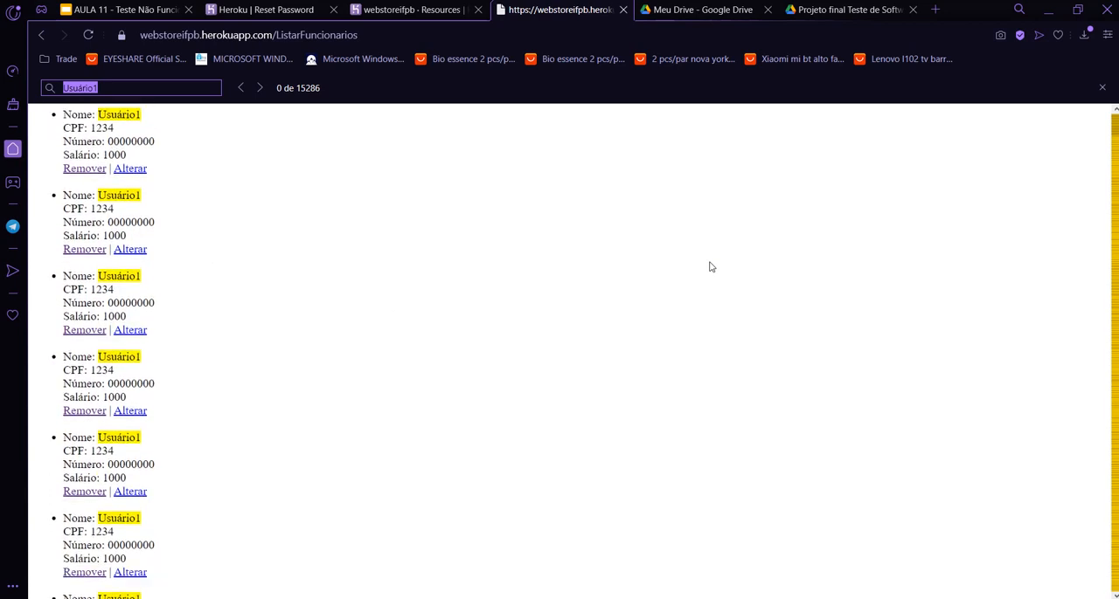
scroll(710, 267, down, 5)
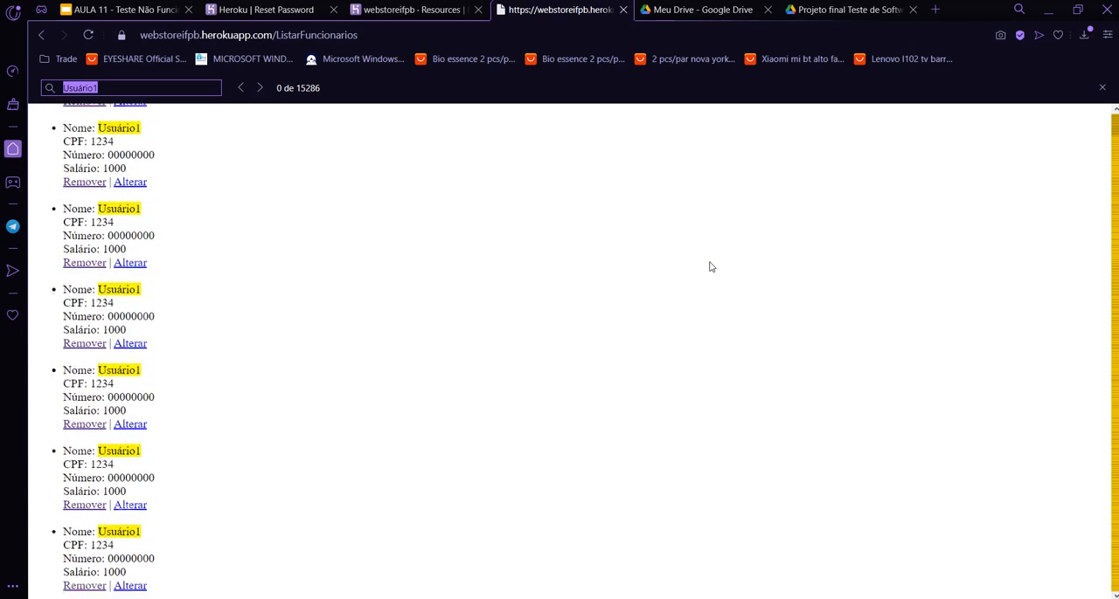
scroll(710, 267, down, 1)
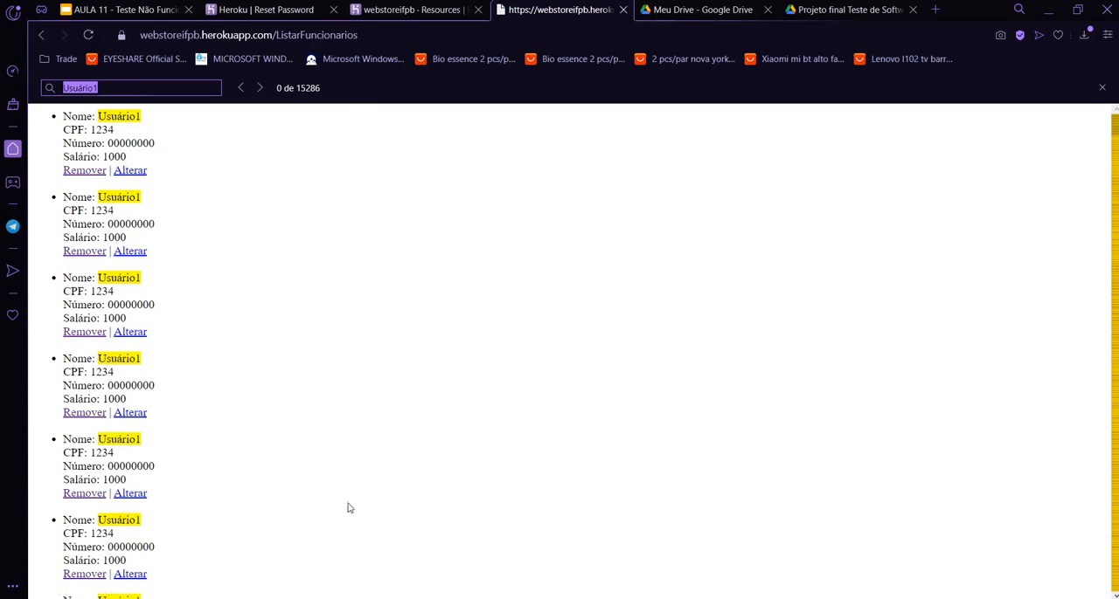
Switch to JMeter and review the initialization time in the Grupo de Usuários properties.
key(alt+Tab)
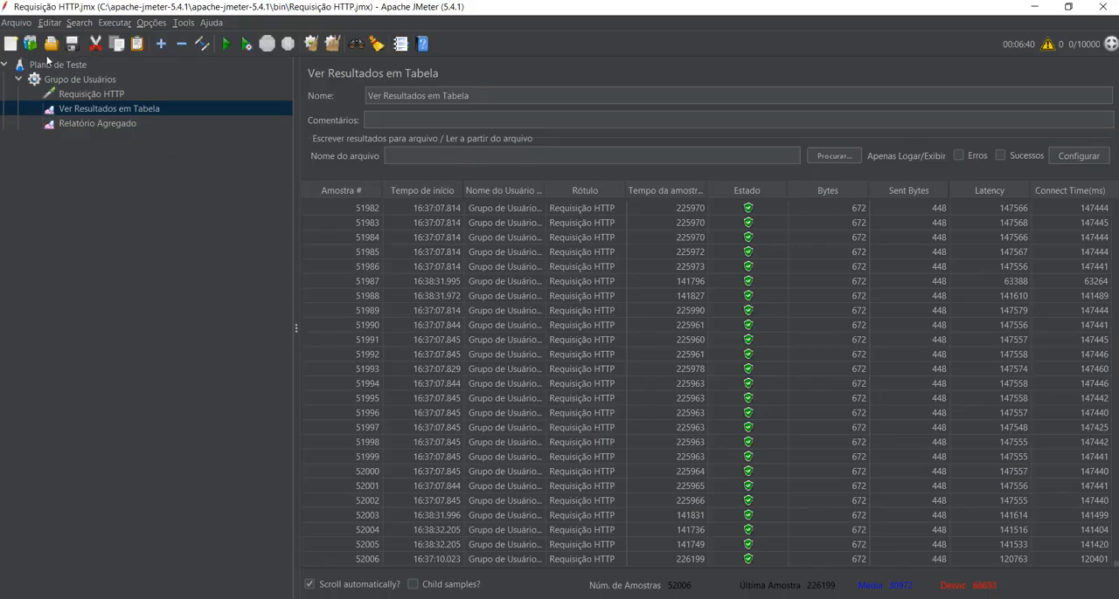
click(70, 79)
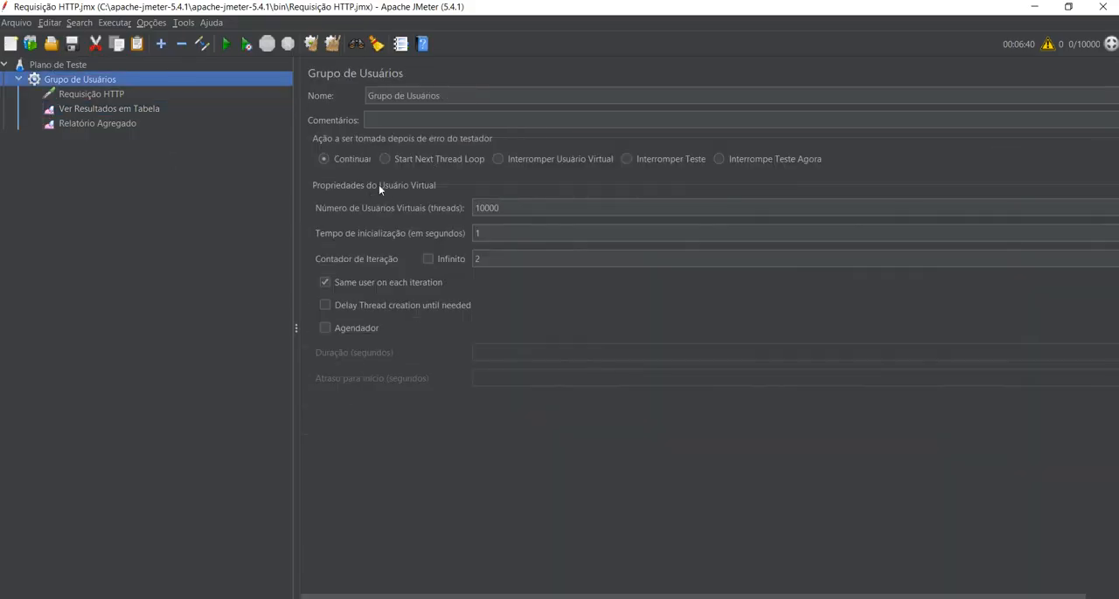
drag(489, 233, 125, 496)
Switch back to Opera and remove the uppermost visible Usuário1 employee from the list.
key(alt+Tab)
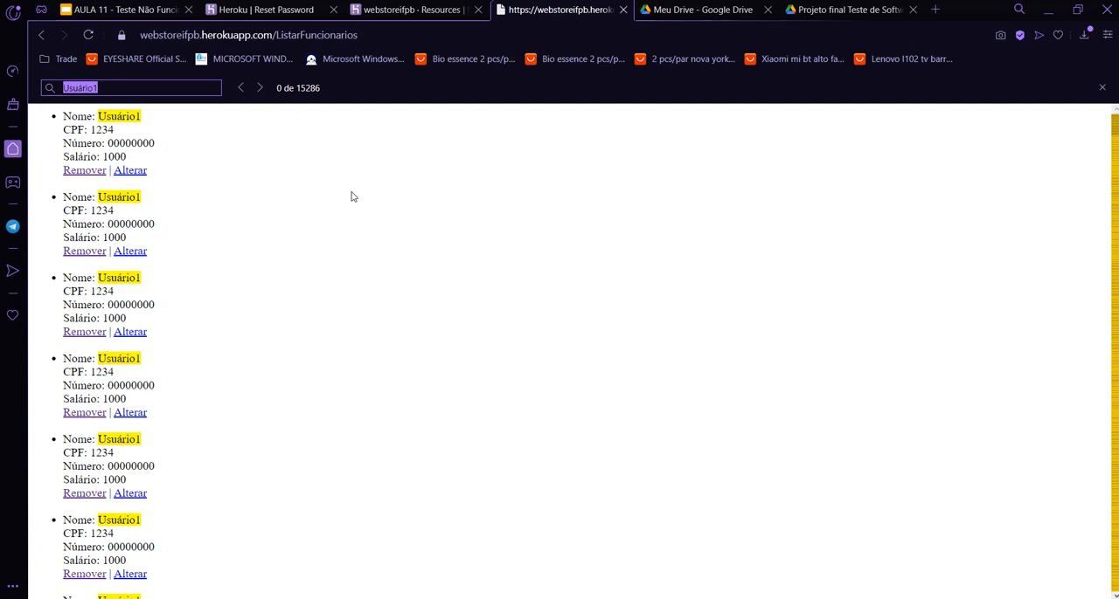
click(84, 170)
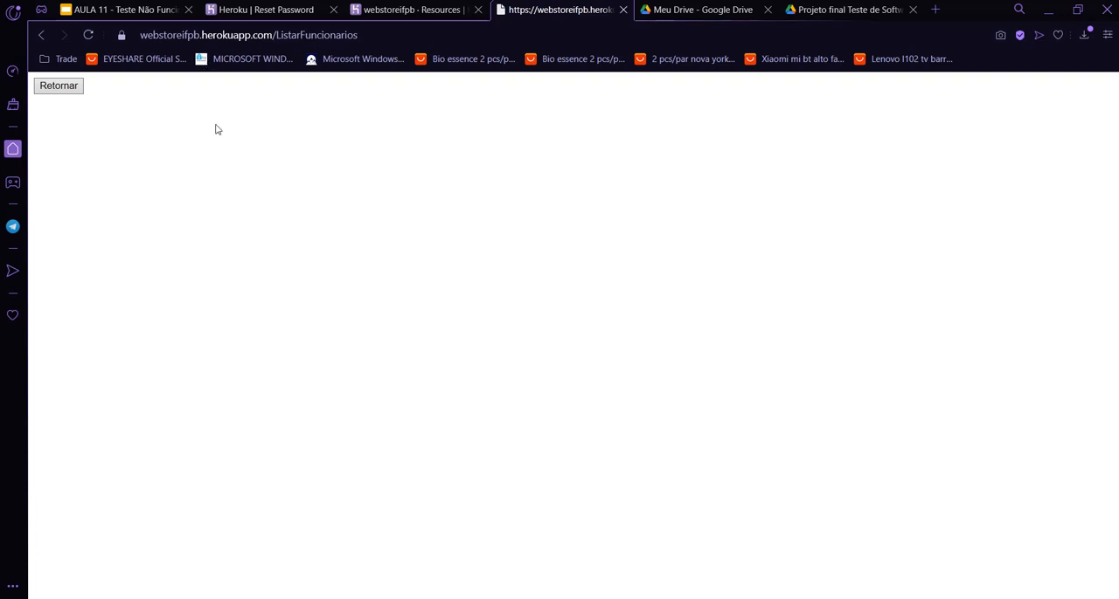
Switch to JMeter and open Relatório Agregado to review the load test's aggregate results.
key(alt+Tab)
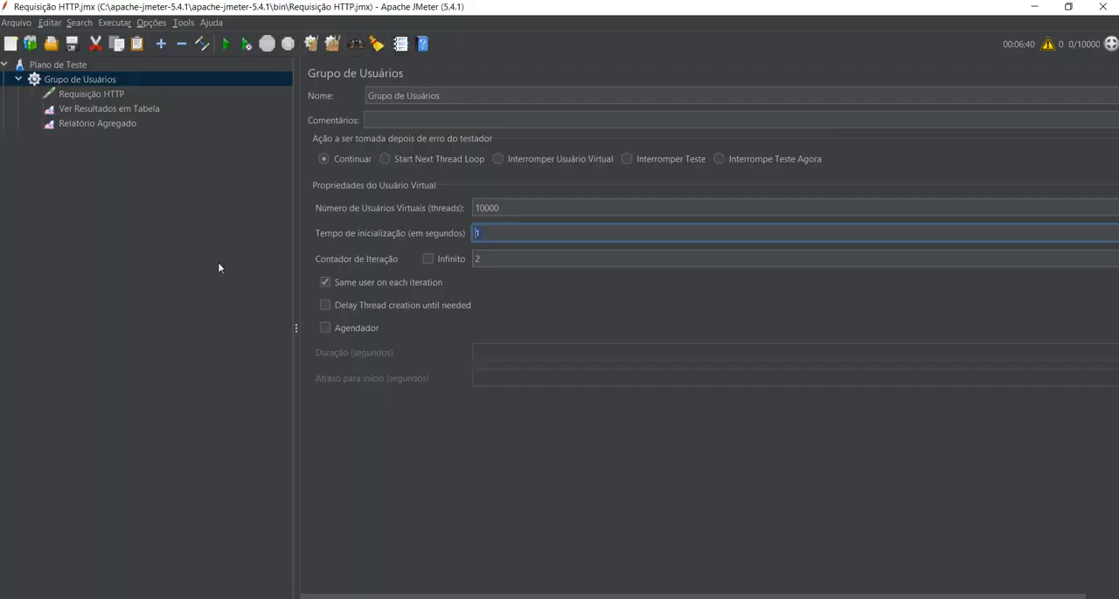
click(85, 121)
click(723, 177)
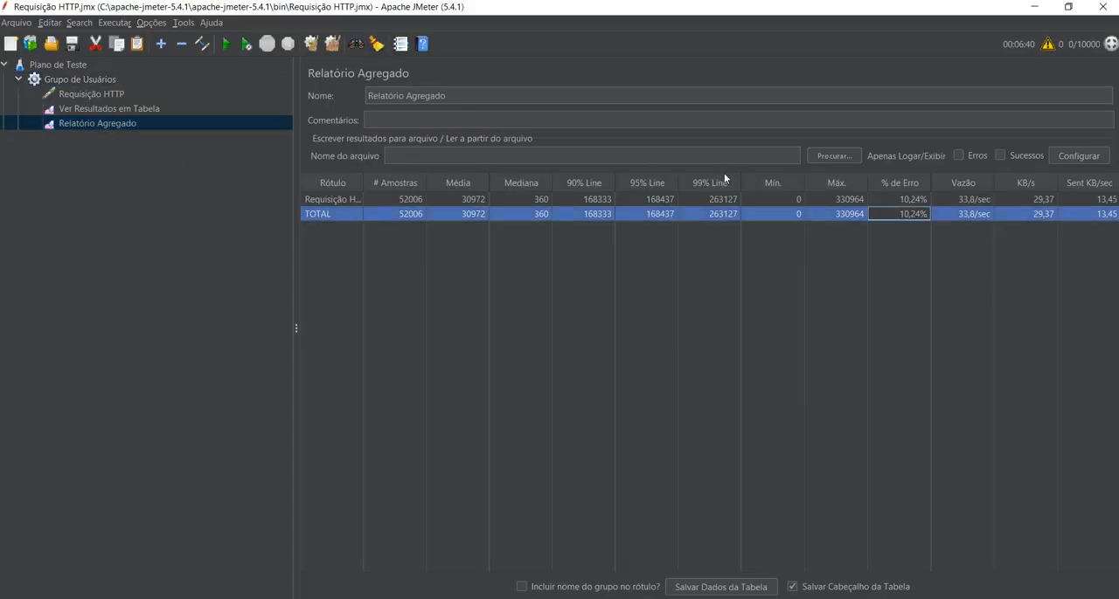